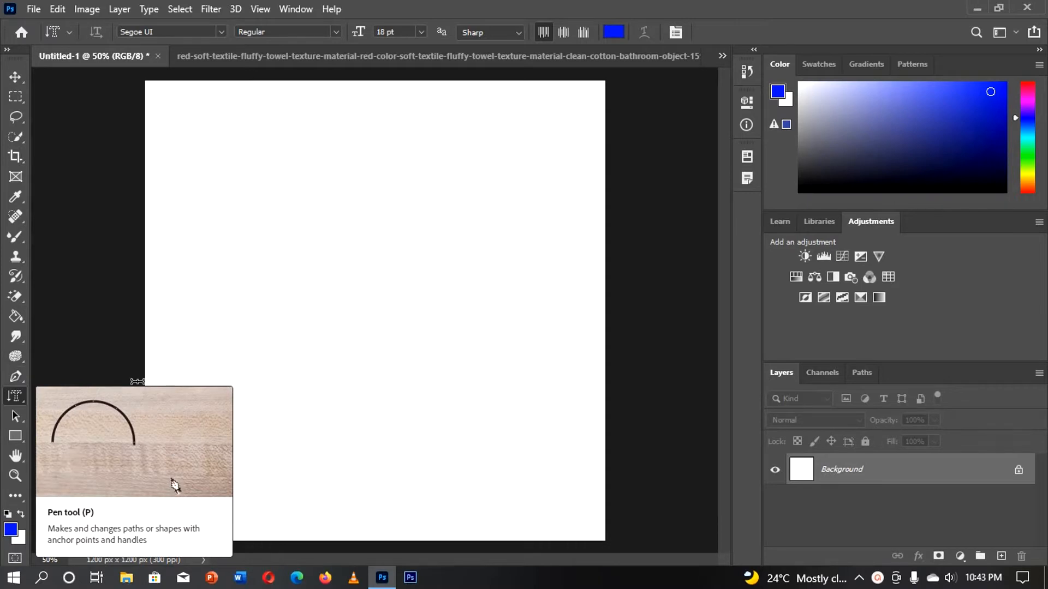
drag(137, 382, 252, 348)
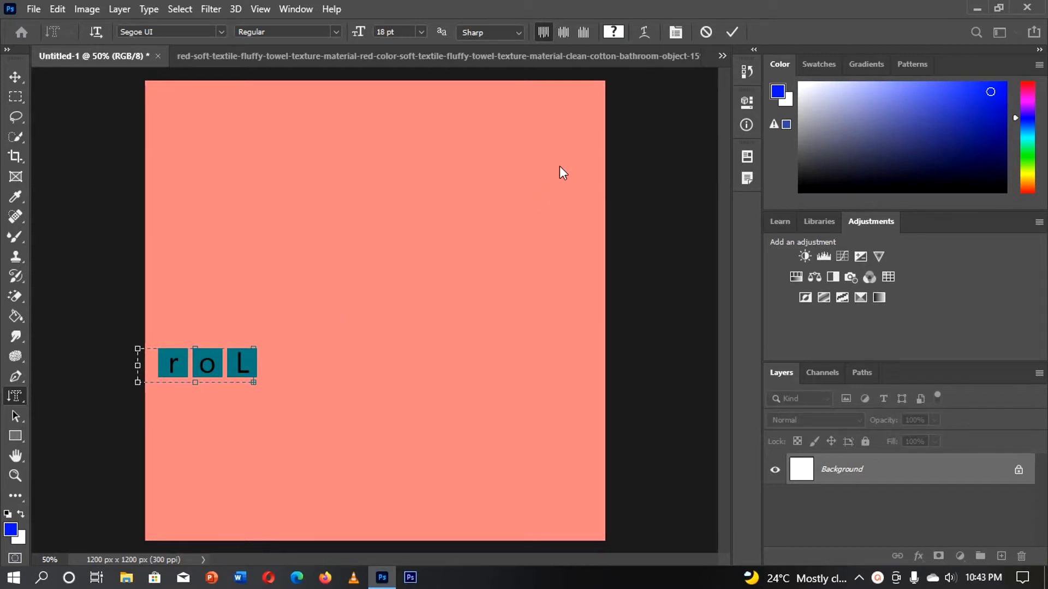
click(706, 33)
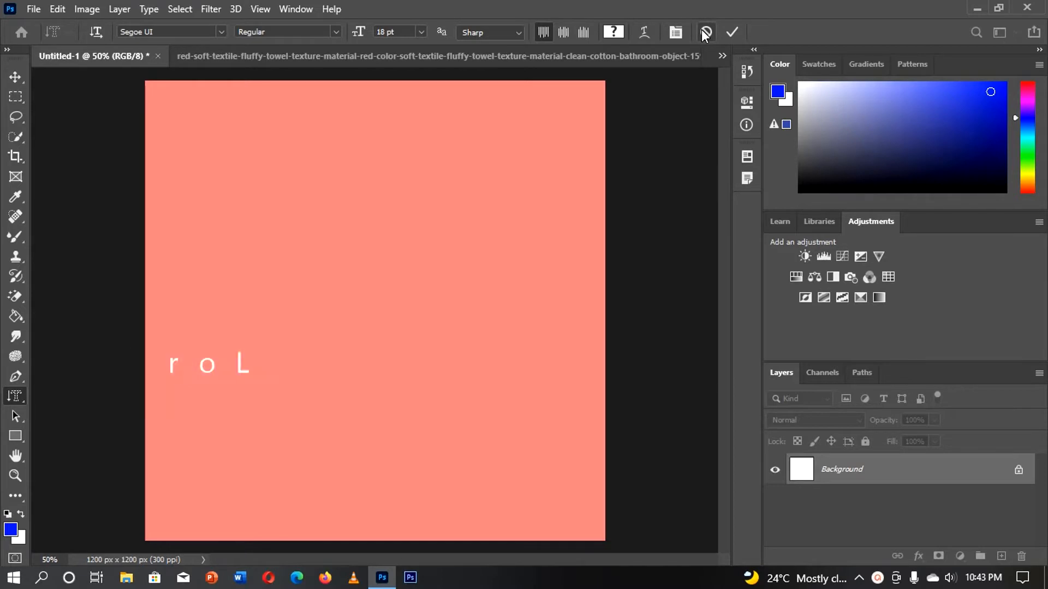
click(706, 32)
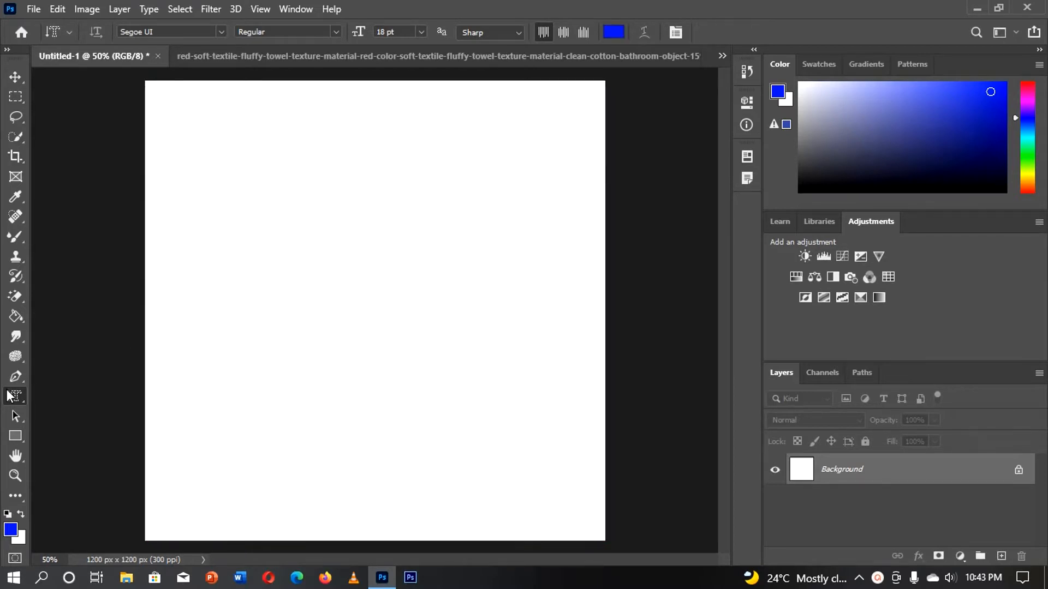
Set up the Horizontal Type tool with the Segoe UI font at a size of 20 pt.
right_click(18, 399)
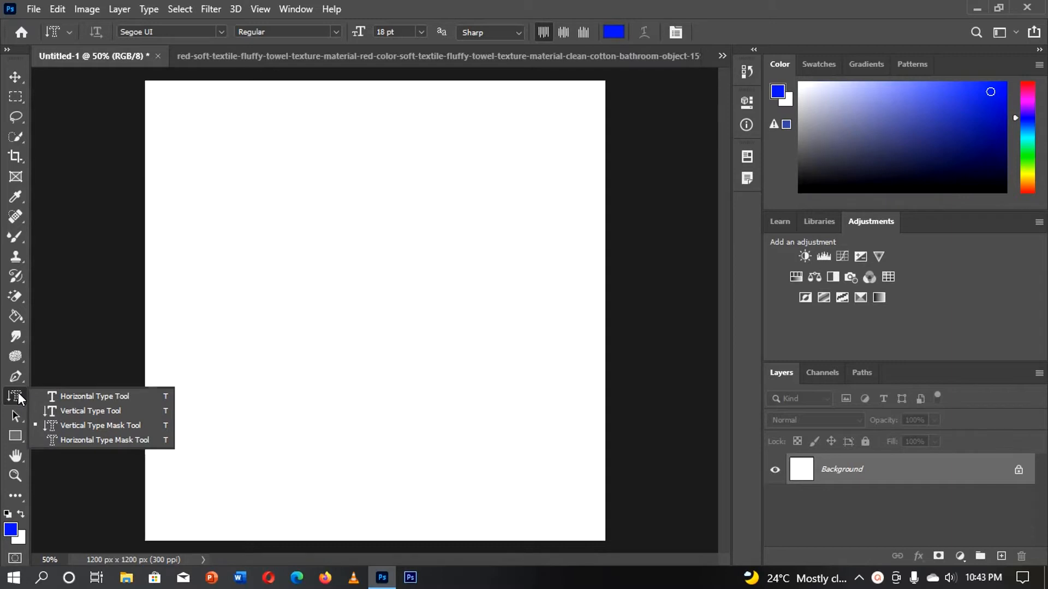
click(72, 397)
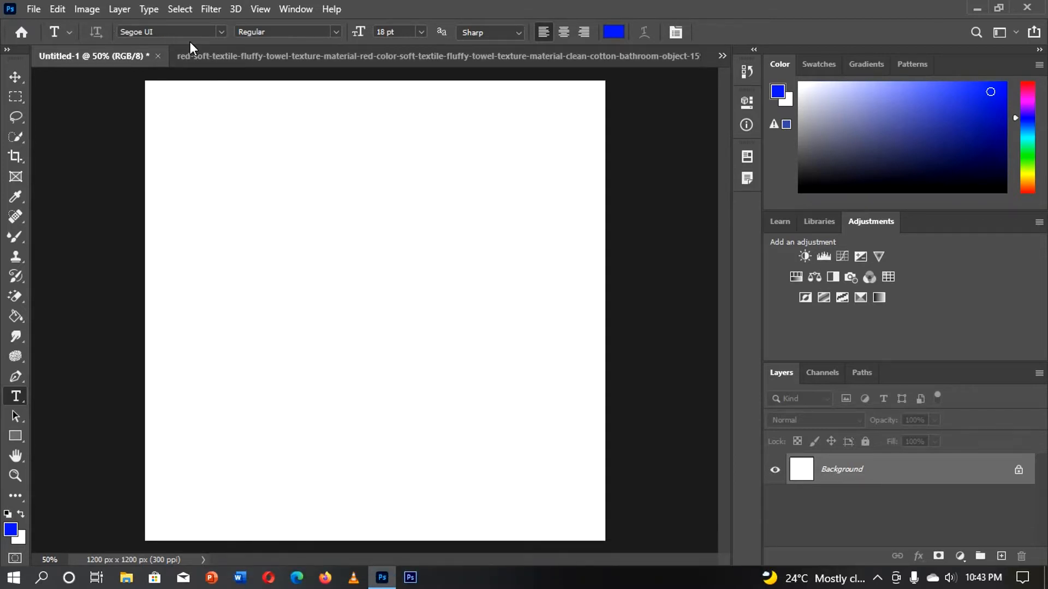
click(222, 31)
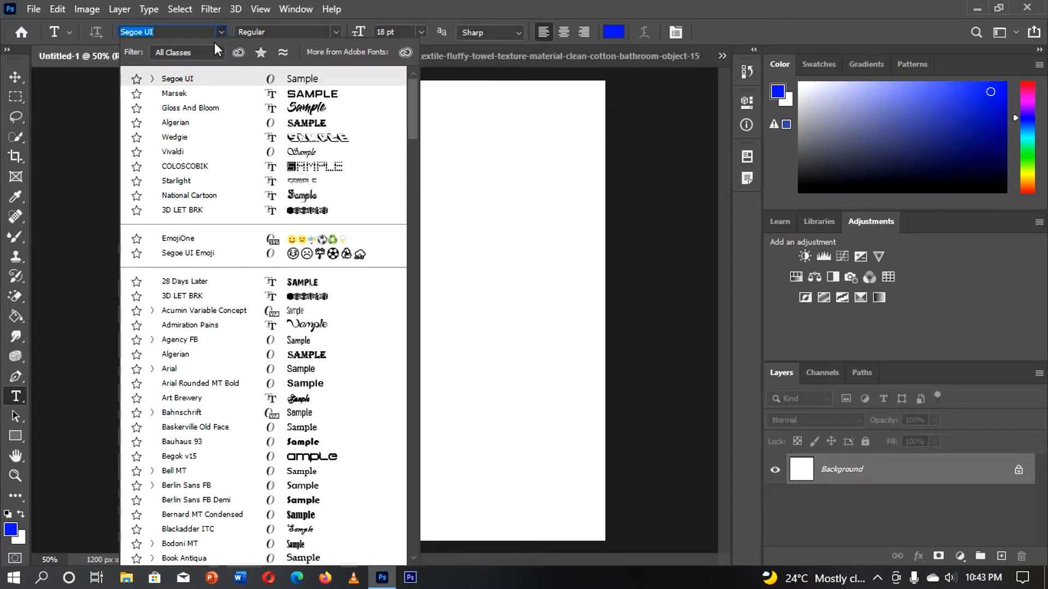
click(205, 78)
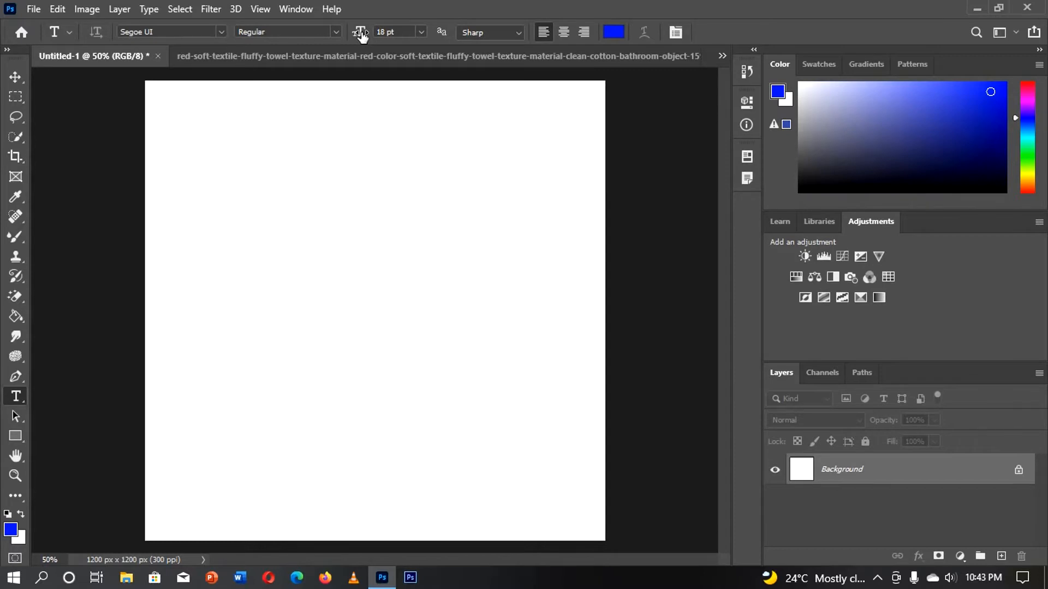
mouse_move(361, 34)
mouse_down()
mouse_move(381, 35)
mouse_move(364, 37)
mouse_up()
Set the text color to near-black, hex 010104.
click(613, 33)
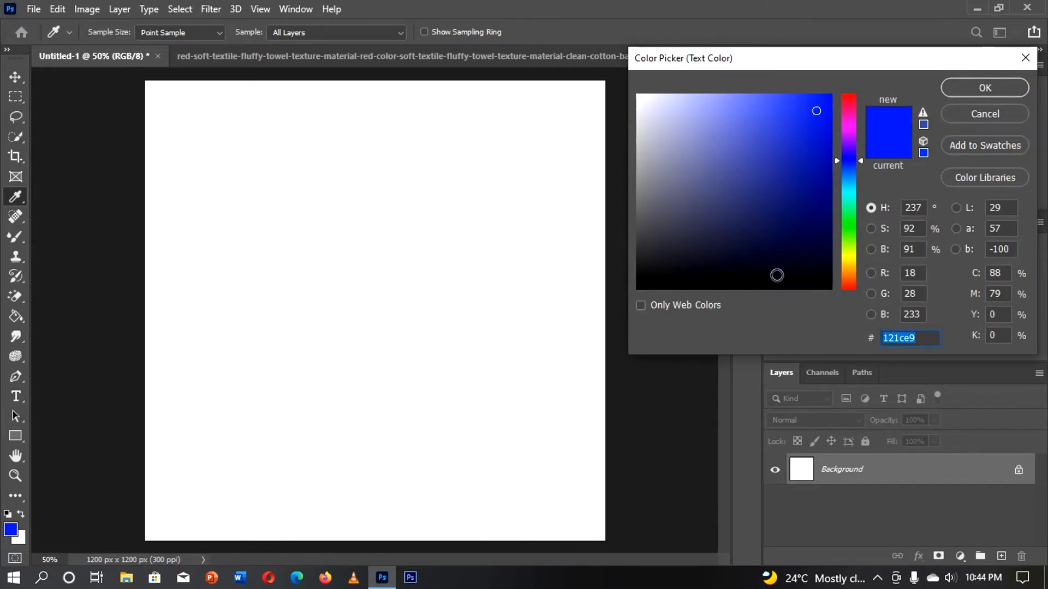
click(792, 287)
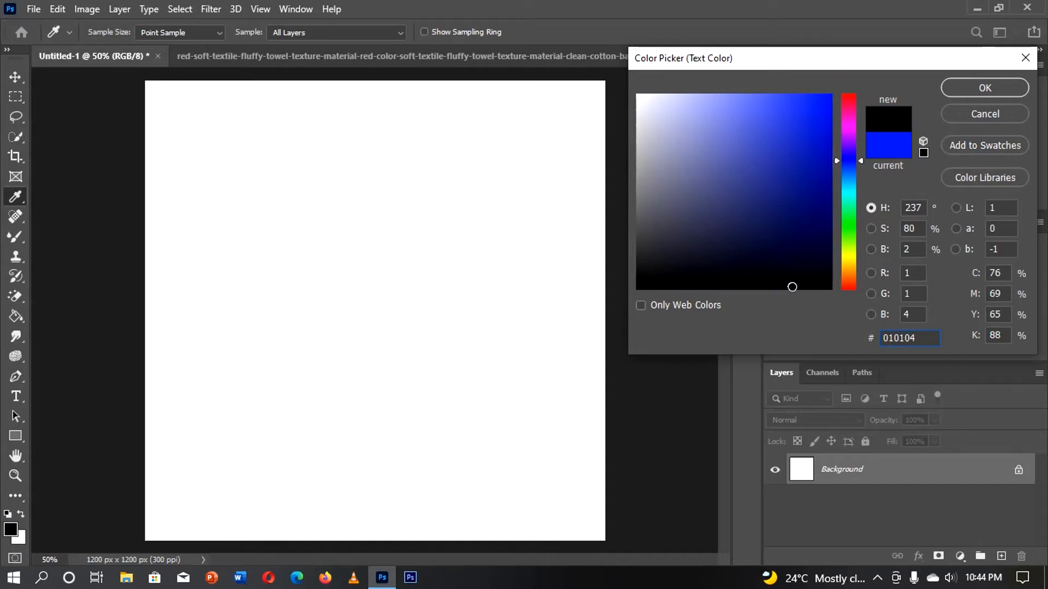
click(982, 85)
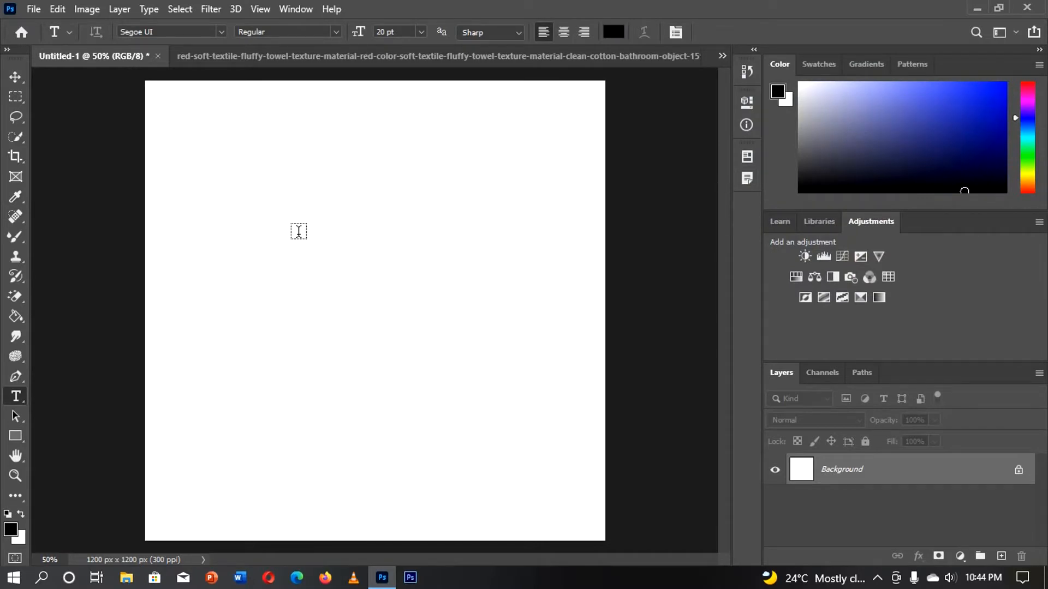
Add the horizontal text "GOD IS GOOD" in the upper part of the blank canvas, commit it, and undo it.
click(240, 232)
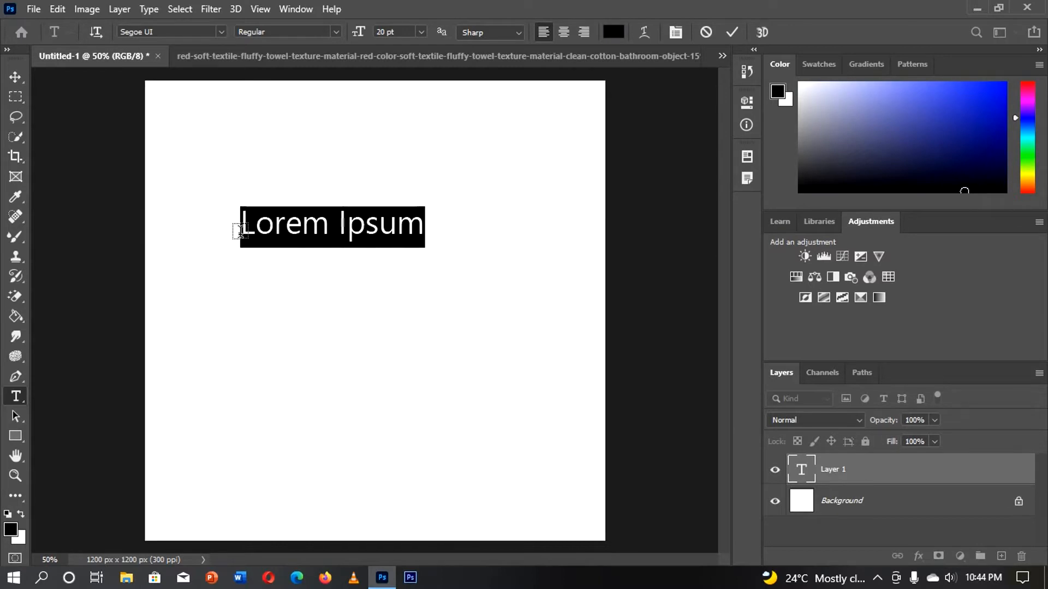
text(GOD)
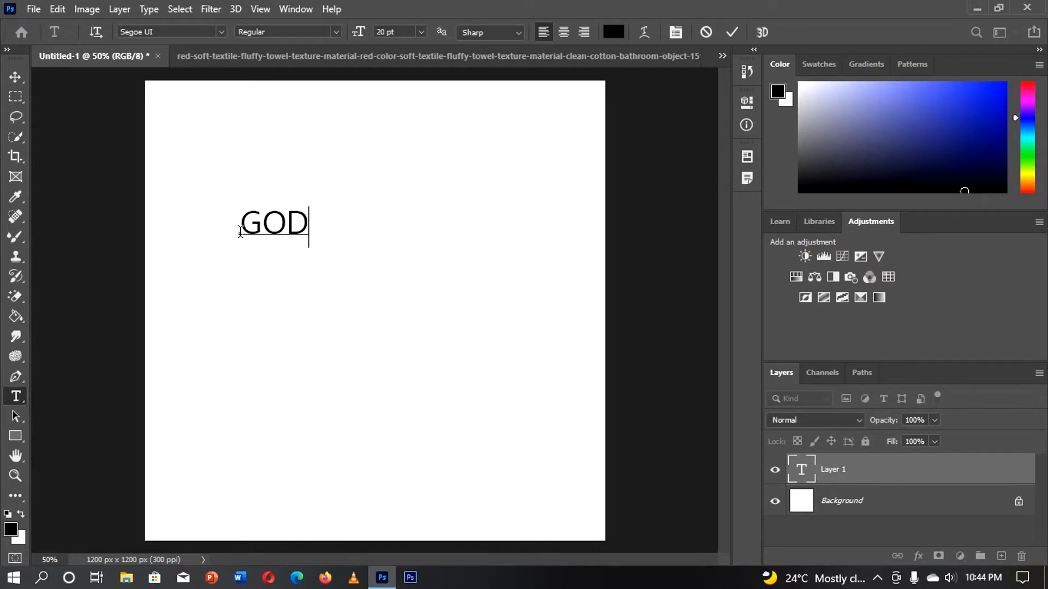
text( IS GO)
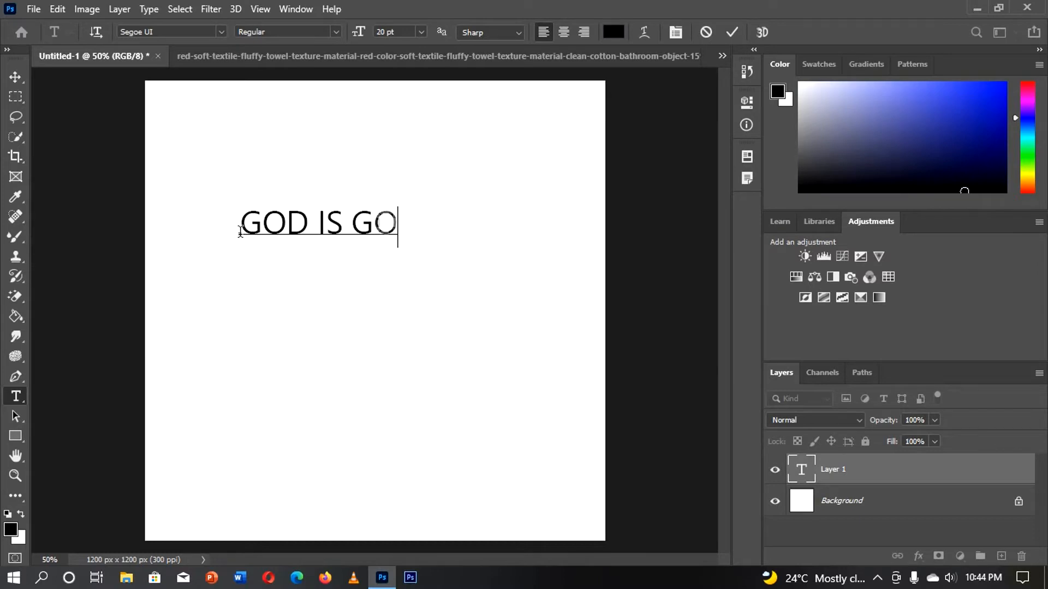
text(OD)
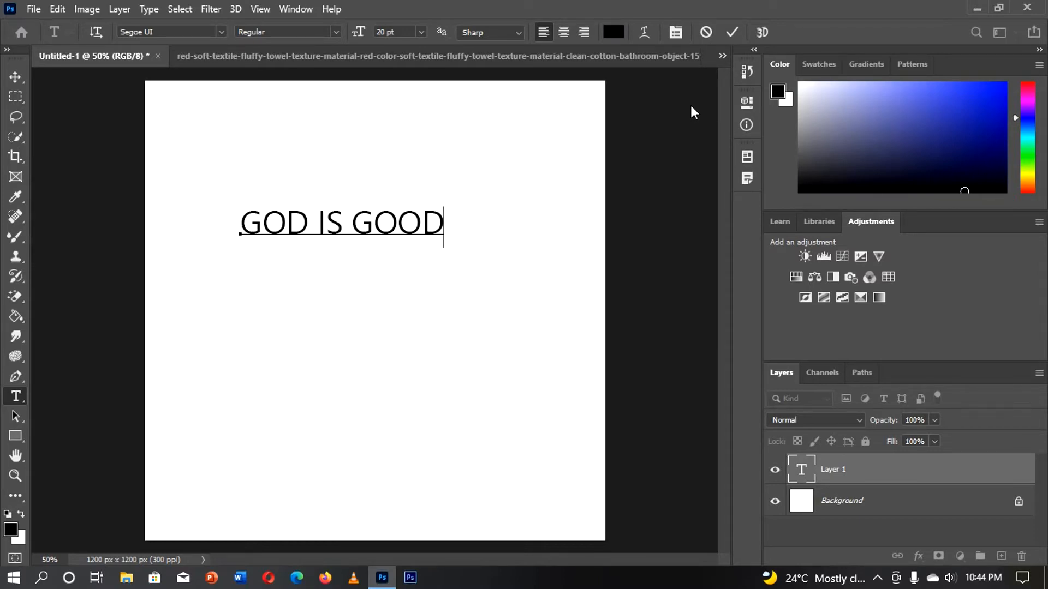
click(734, 31)
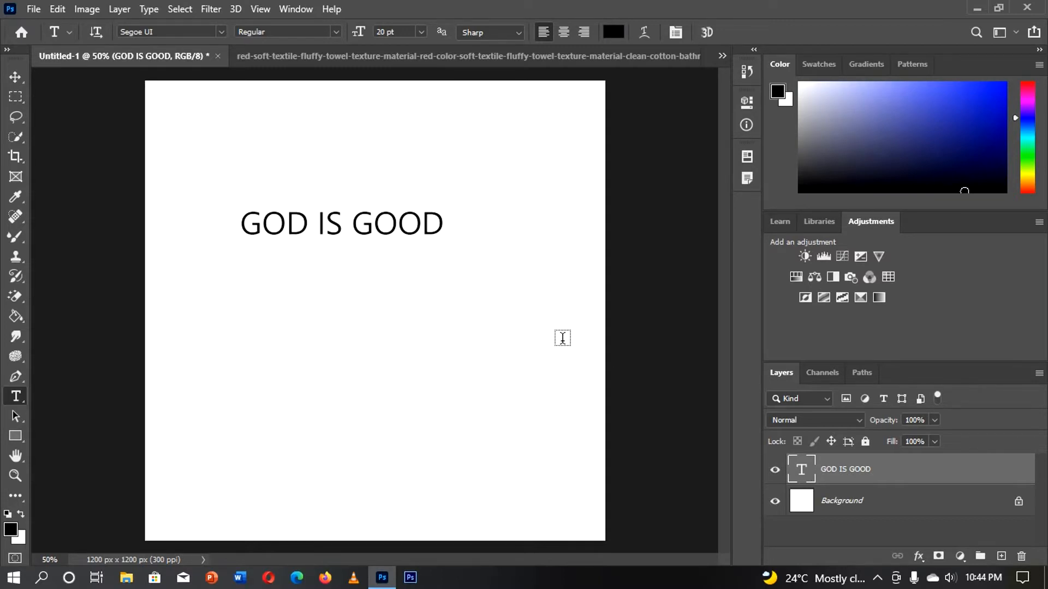
key(ctrl+z)
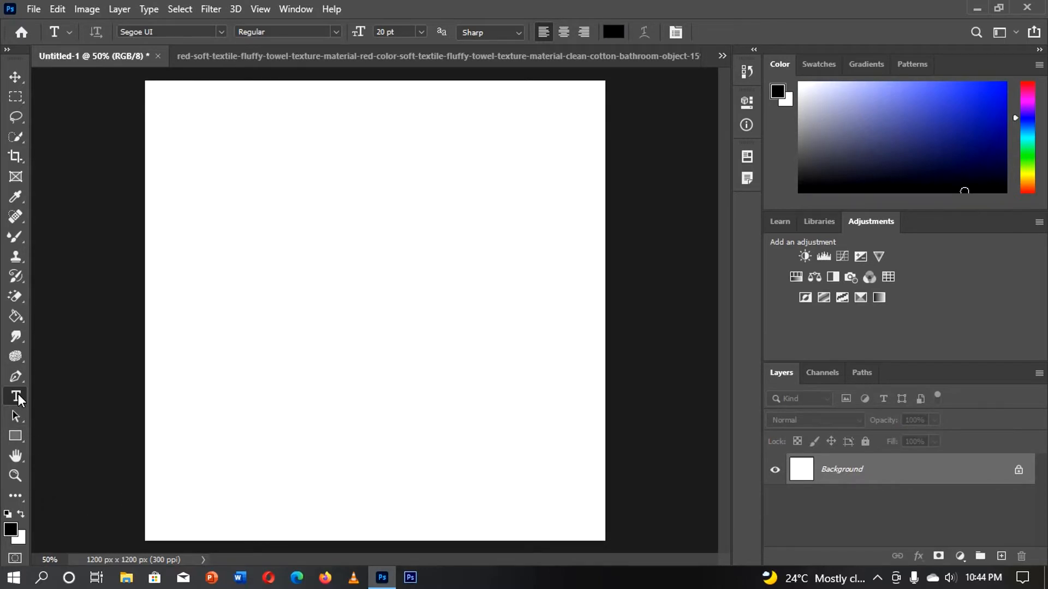
Add the text "THE END" to the blank canvas with the Vertical Type tool, commit it, and delete its layer.
right_click(16, 397)
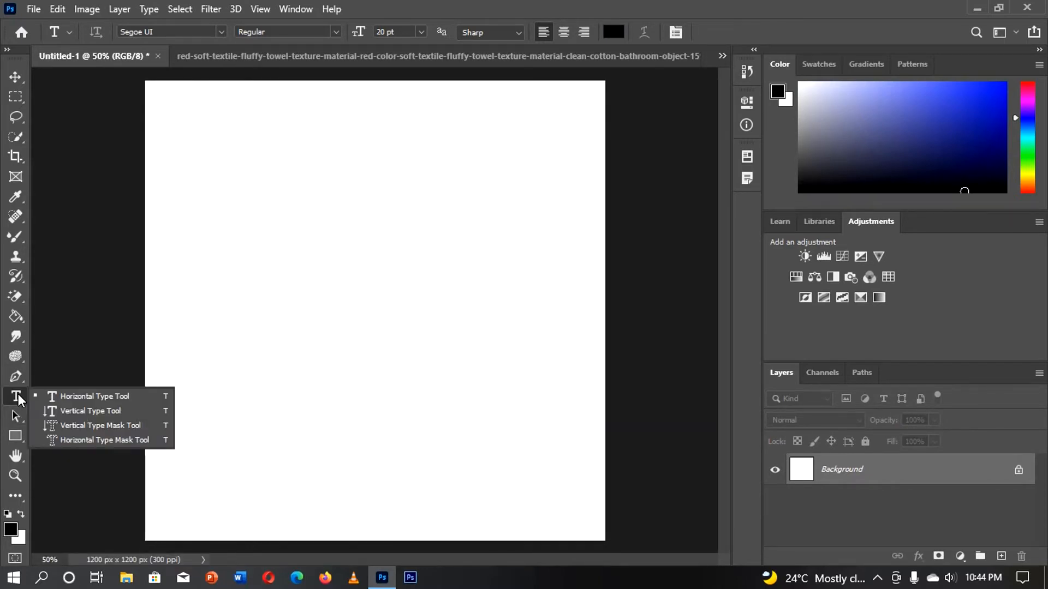
click(65, 420)
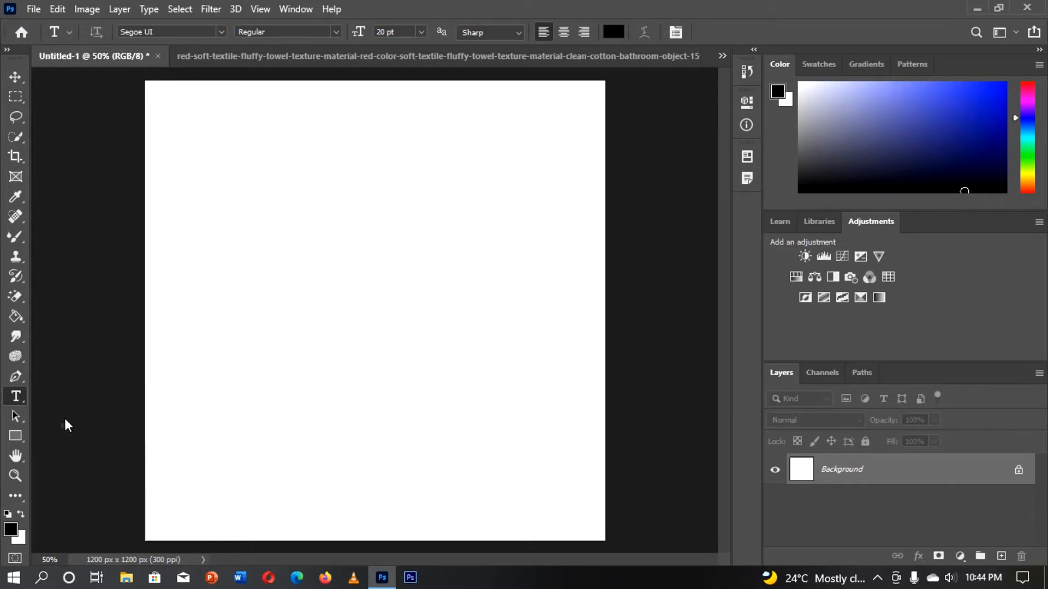
right_click(18, 395)
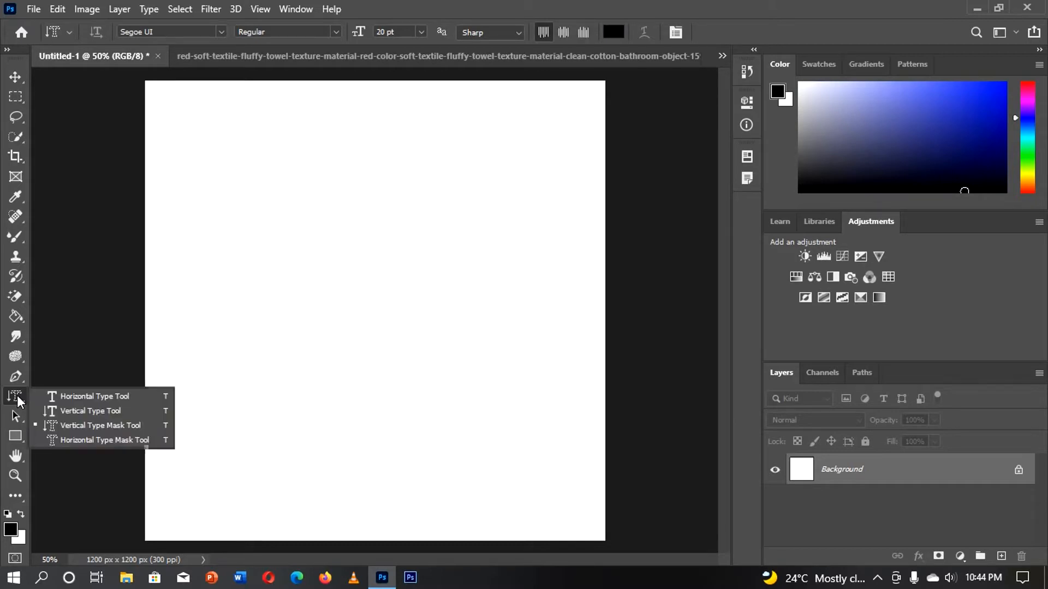
click(62, 414)
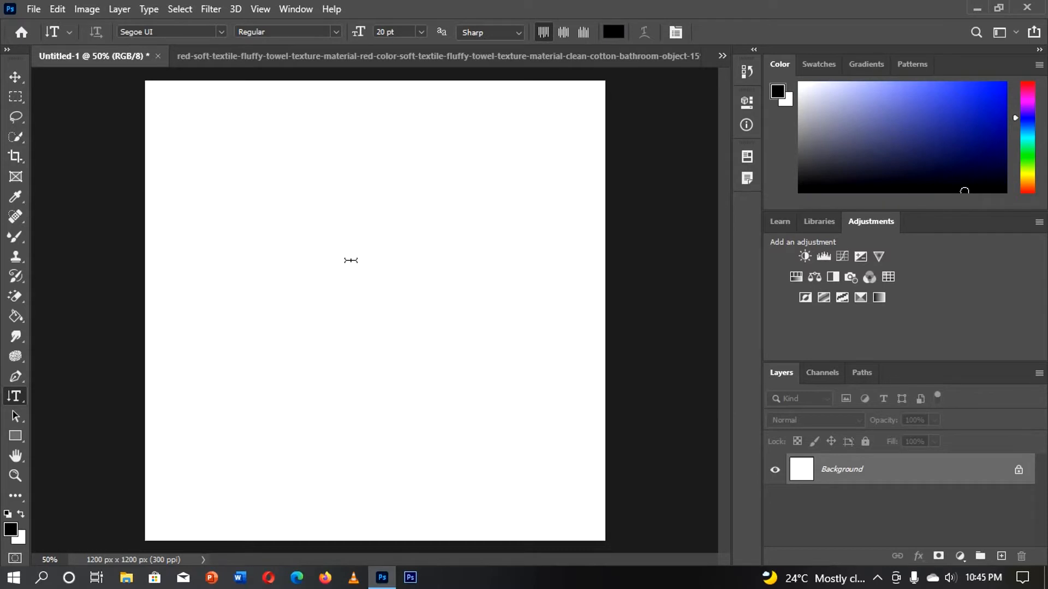
click(286, 172)
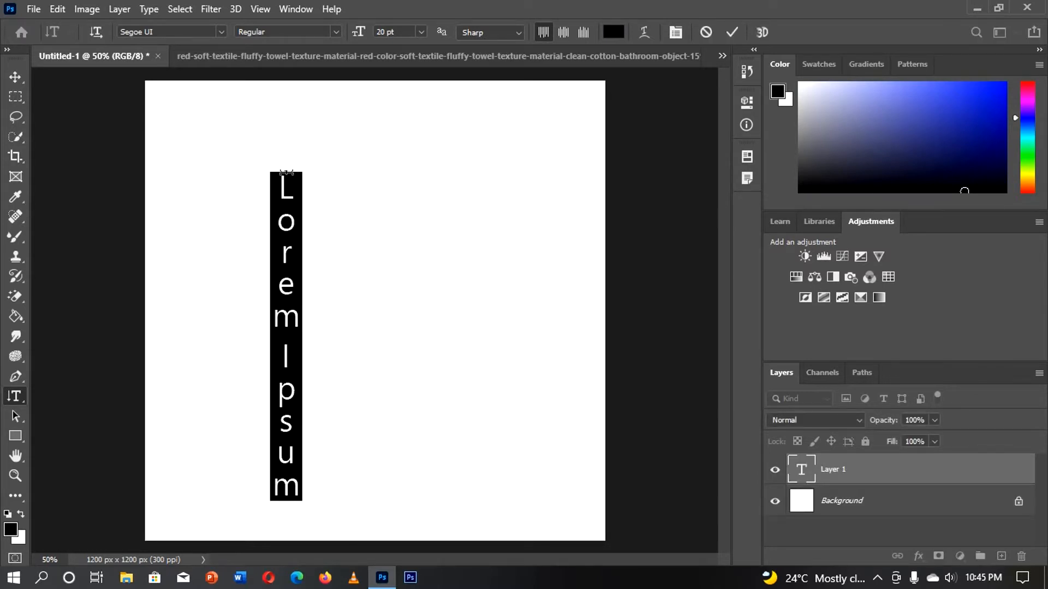
text(THE)
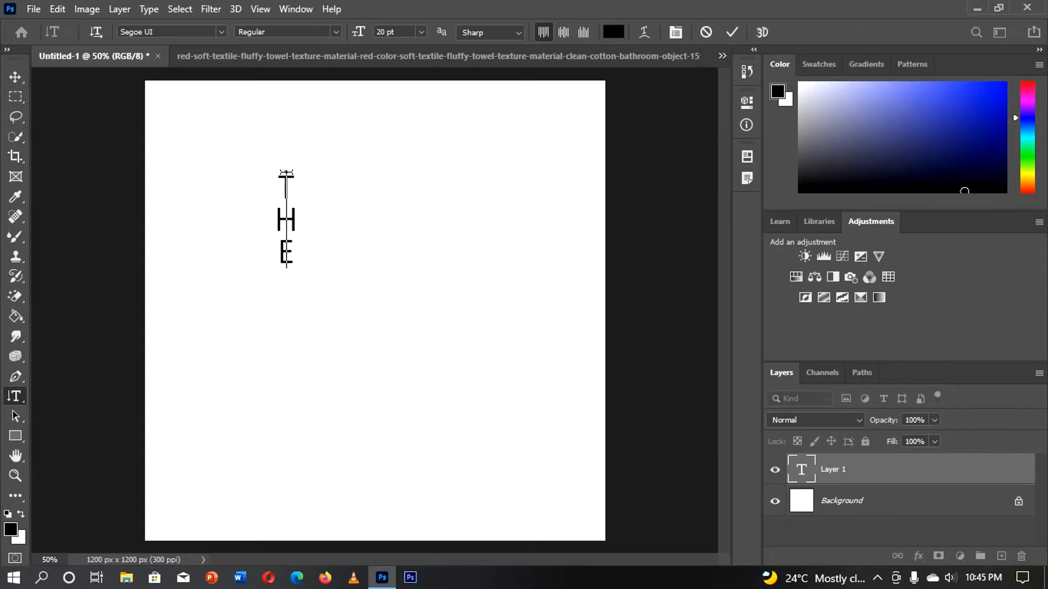
text( END)
click(731, 33)
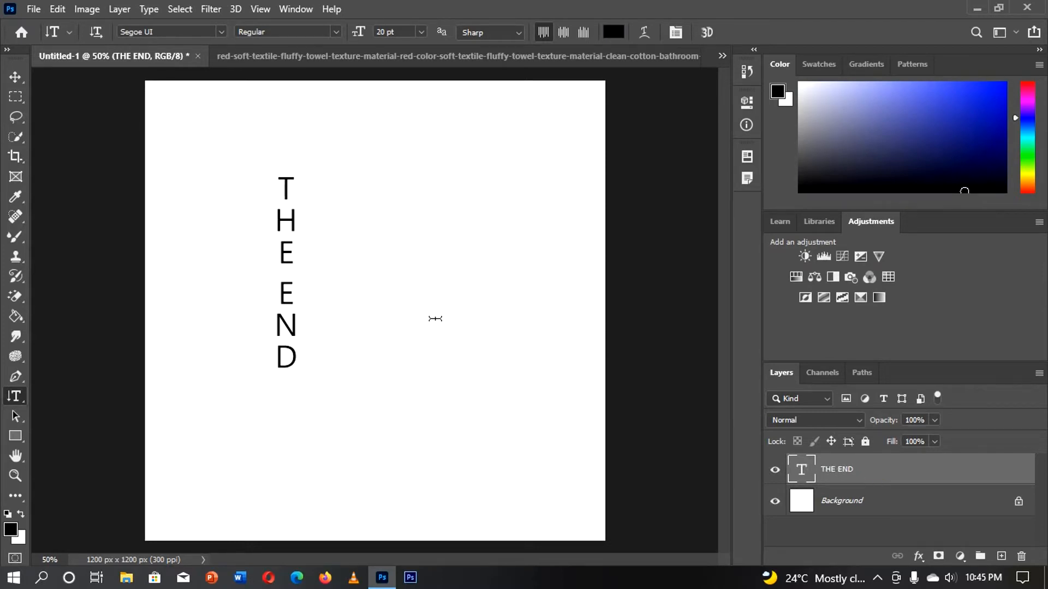
key(Delete)
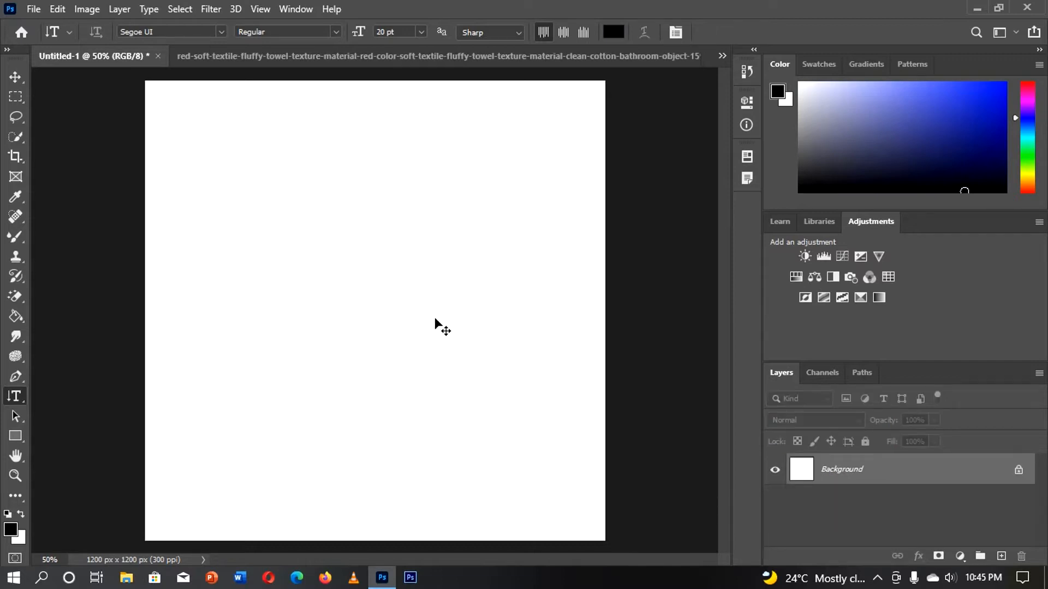
Create a vertical text-shaped selection reading "GOD" on the red towel texture image with the Vertical Type Mask tool.
right_click(11, 399)
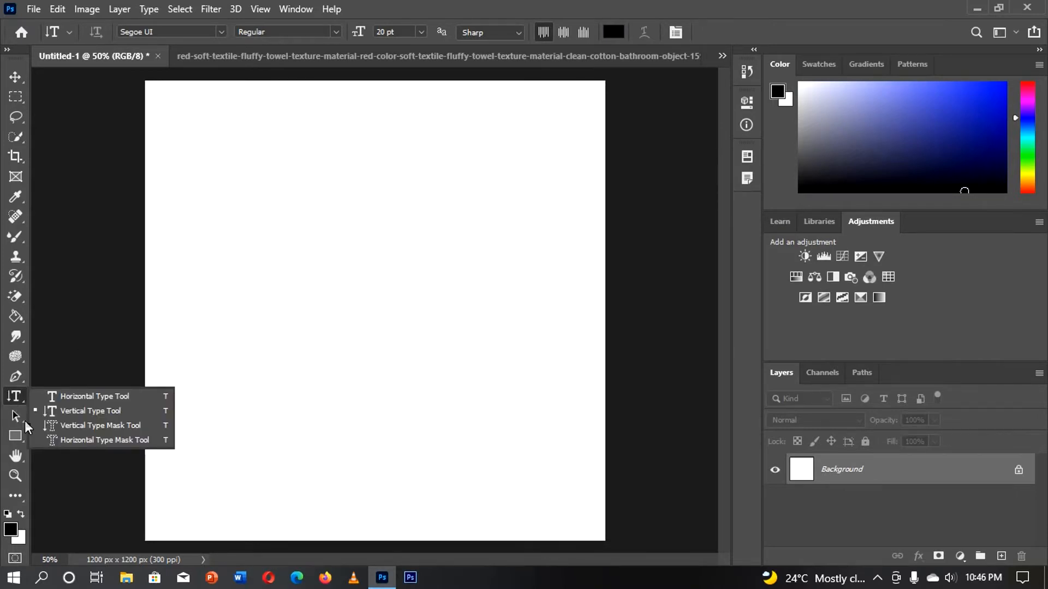
click(71, 425)
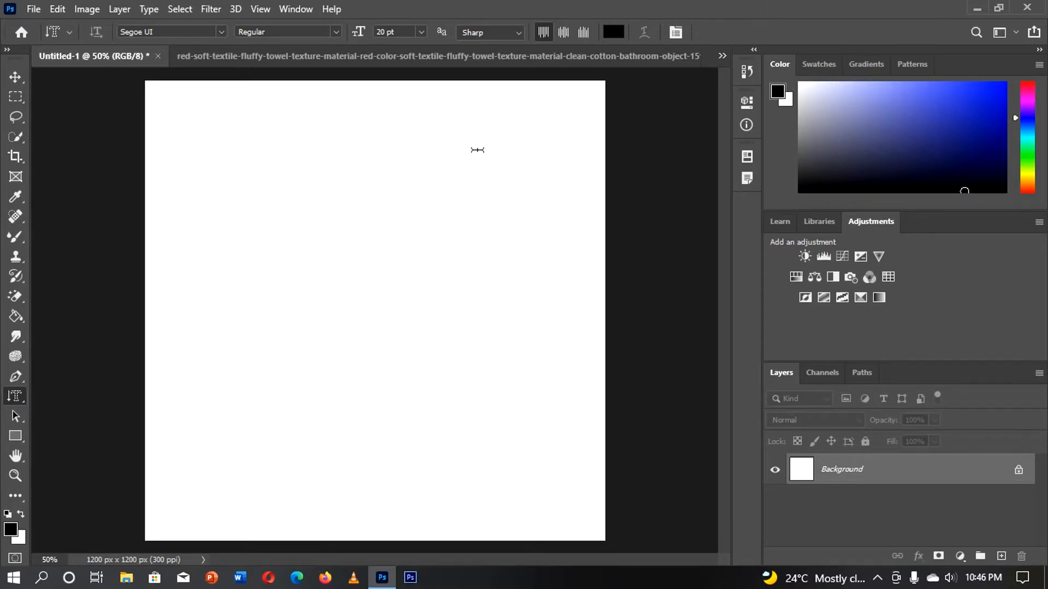
click(399, 50)
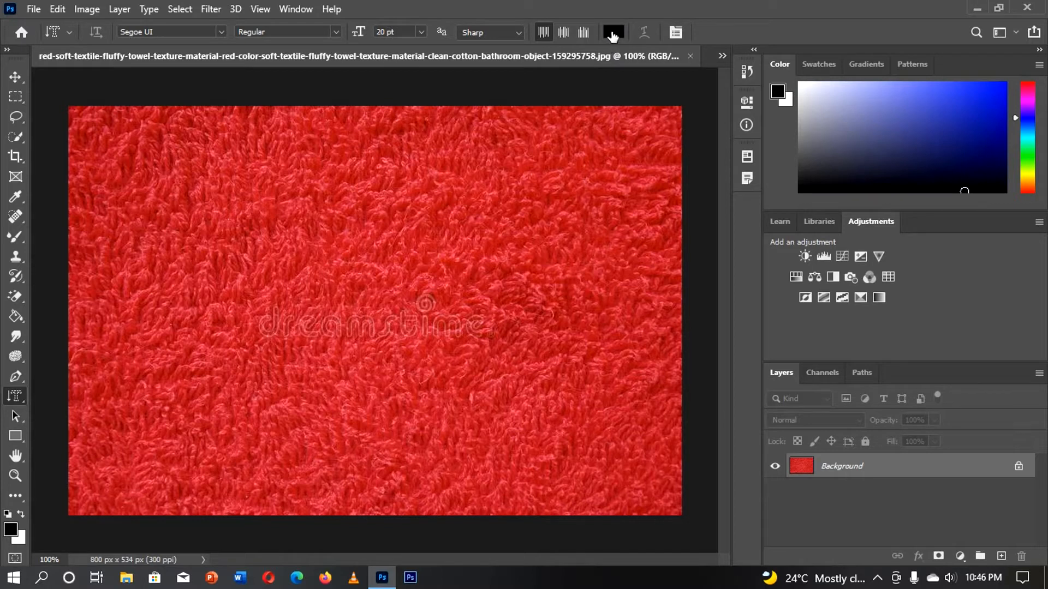
click(297, 209)
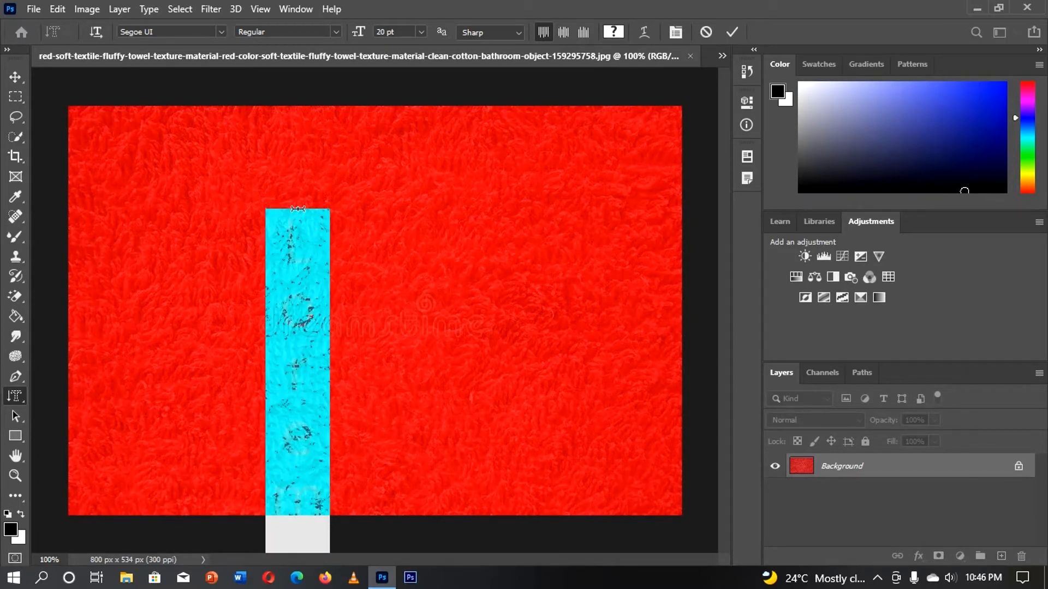
text(GOD)
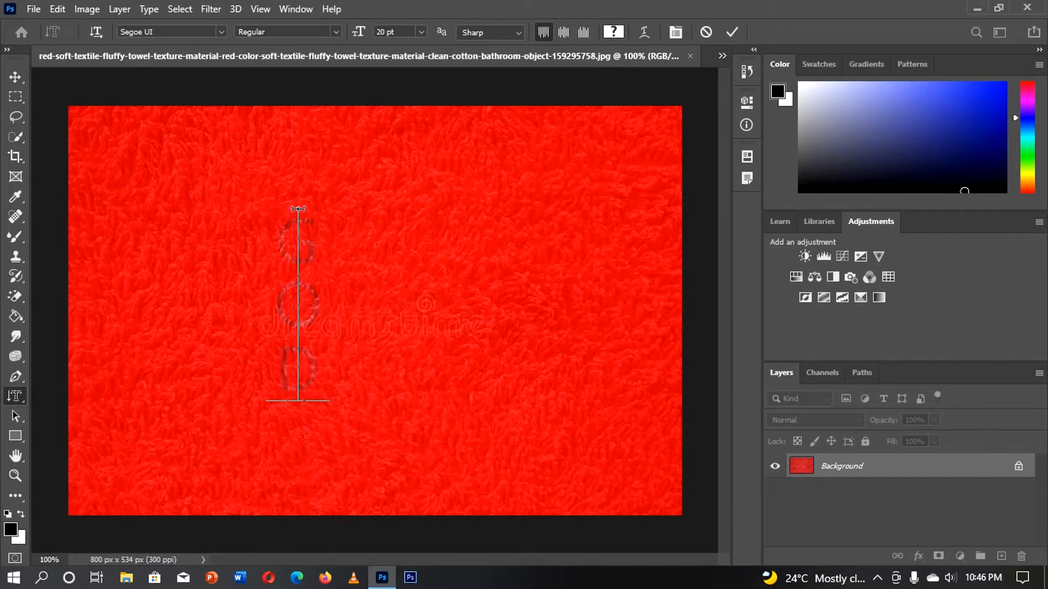
click(731, 32)
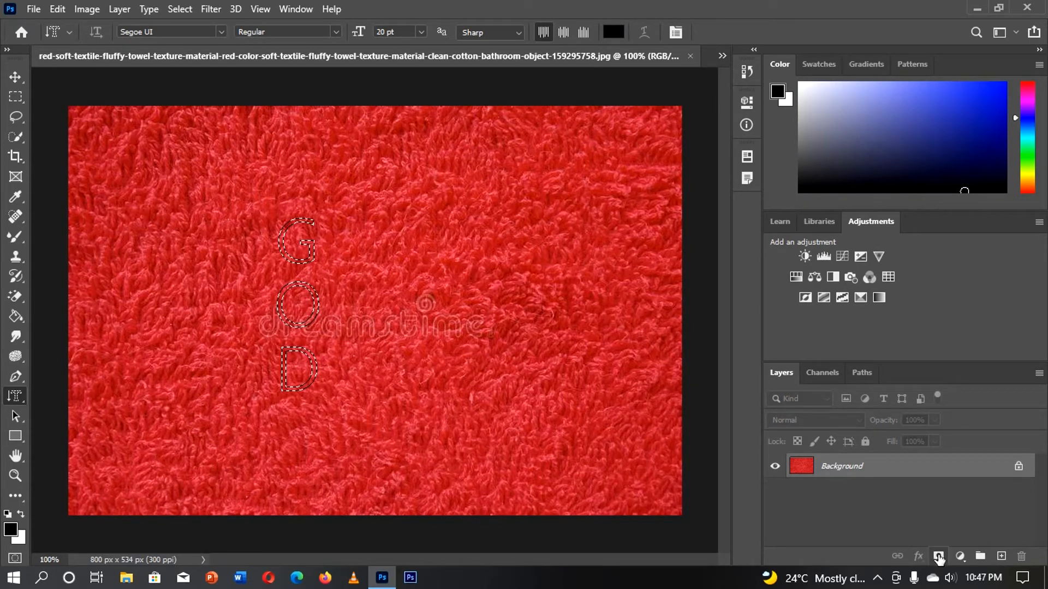
Try adding a layer mask from the "GOD" selection to the towel image, and undo the mask.
click(938, 556)
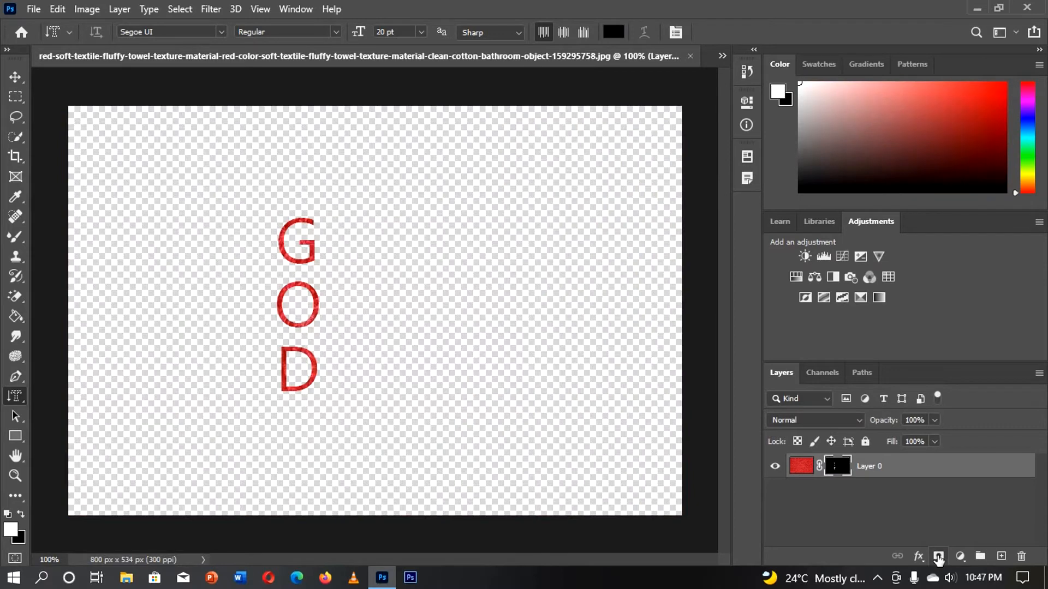
key(ctrl+z)
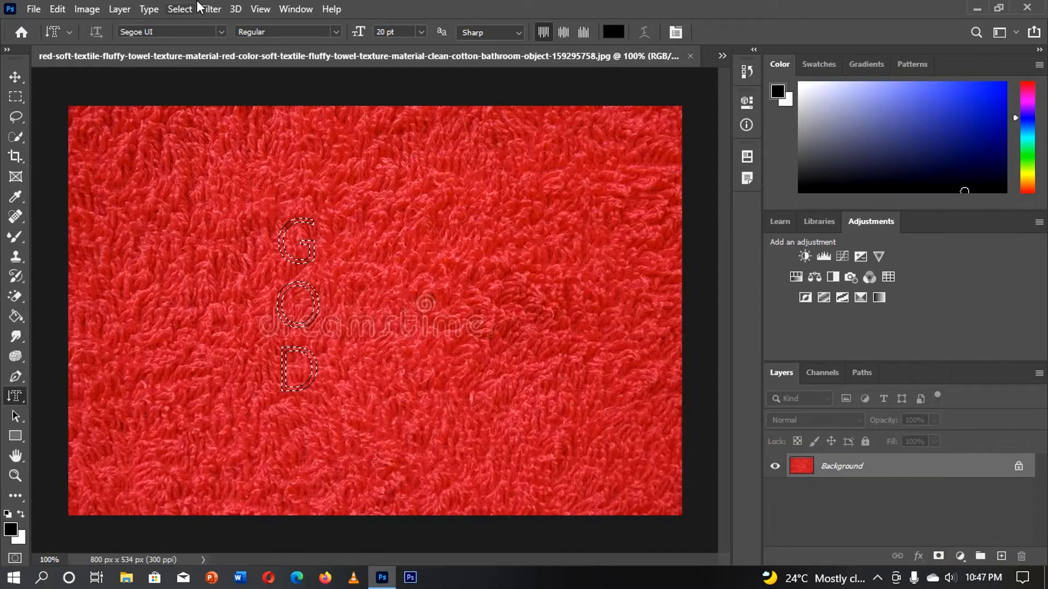
Transform the "GOD" selection: move it to the middle of the towel image and enlarge it to about 268% width and 134% height.
click(179, 10)
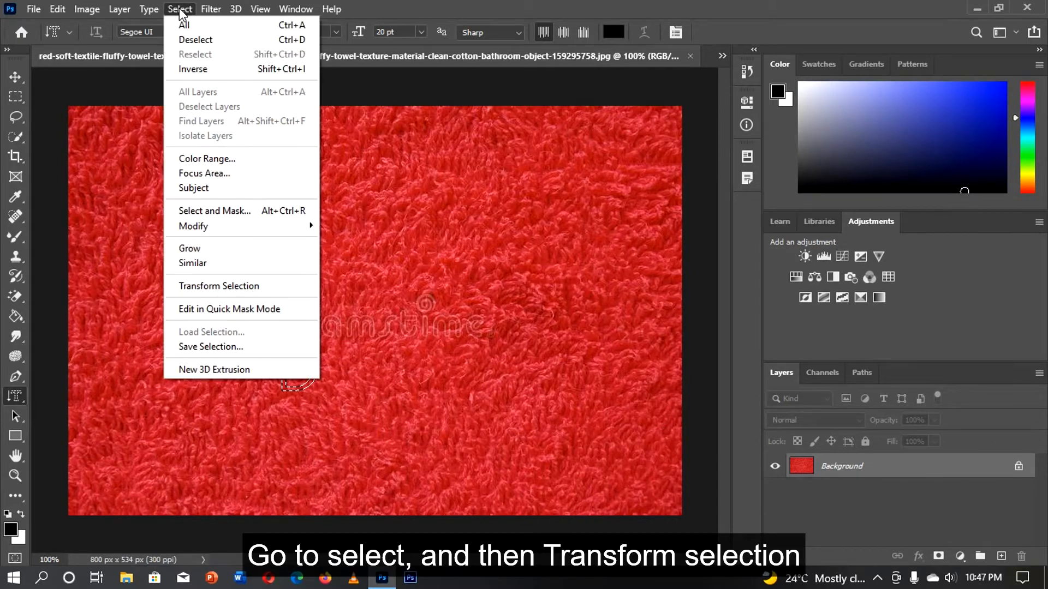
click(226, 286)
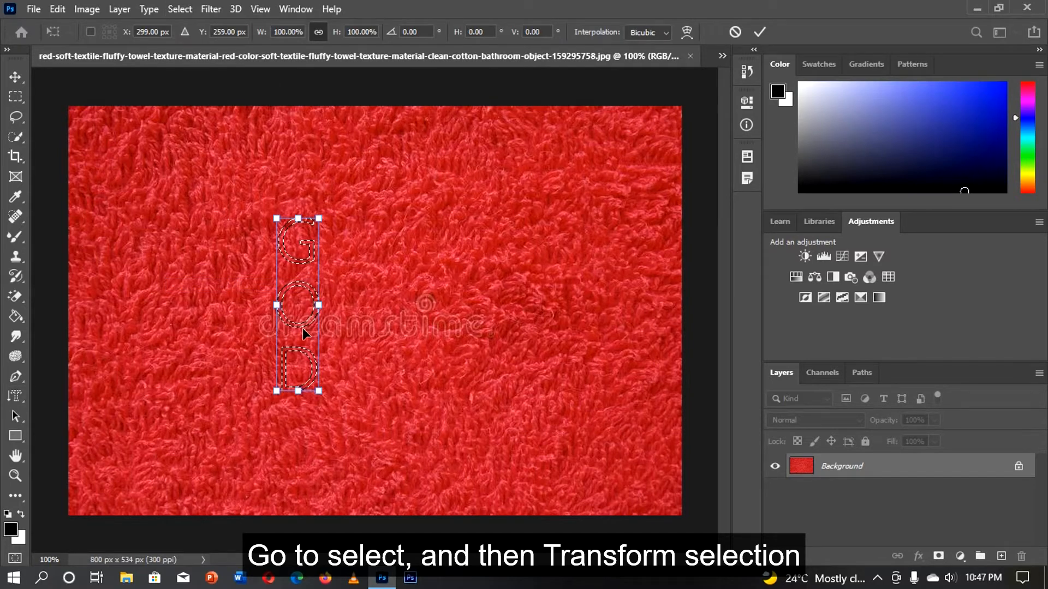
drag(303, 328, 382, 333)
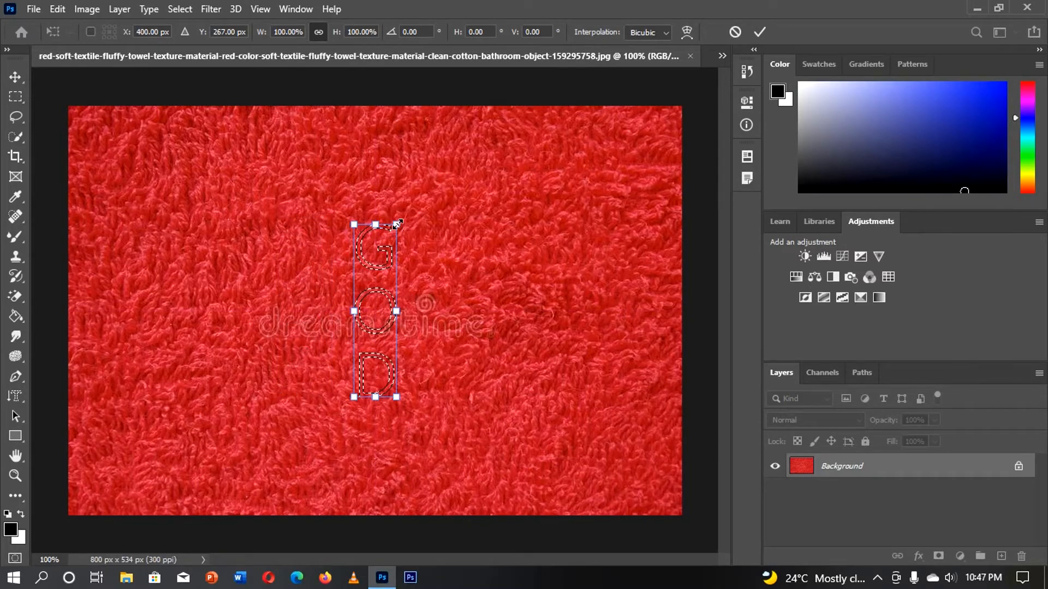
drag(397, 224, 469, 165)
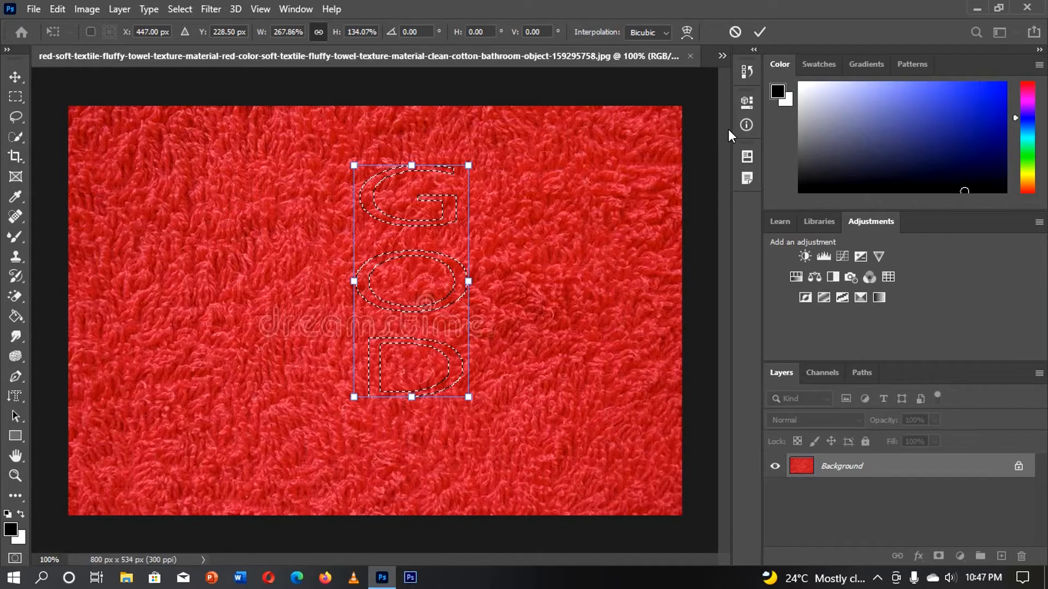
click(760, 32)
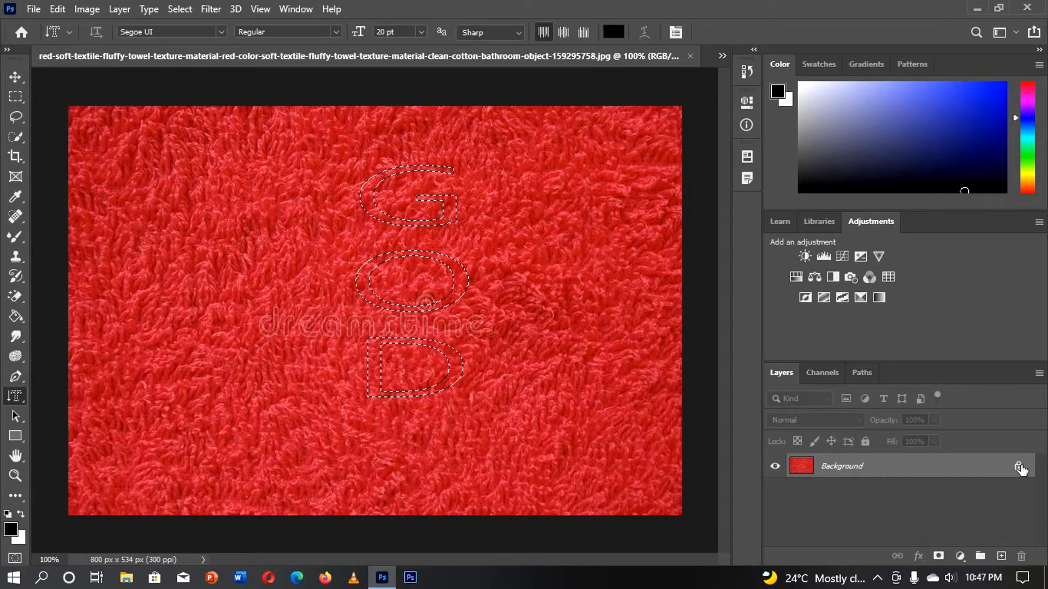
Unlock the Background layer, cut the "GOD" letters out of the towel texture, and deselect.
click(1018, 467)
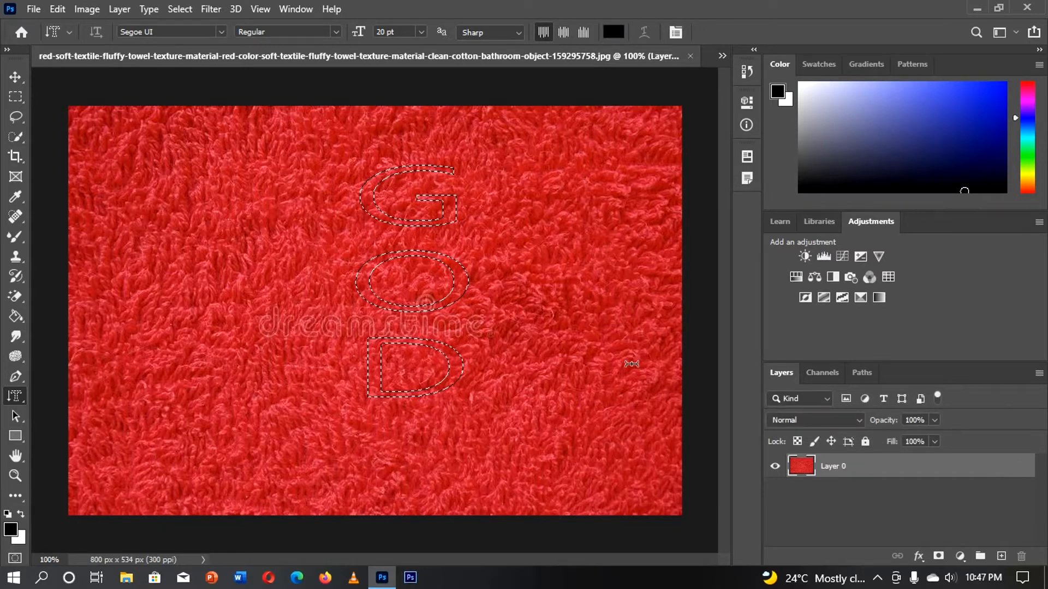
key(Delete)
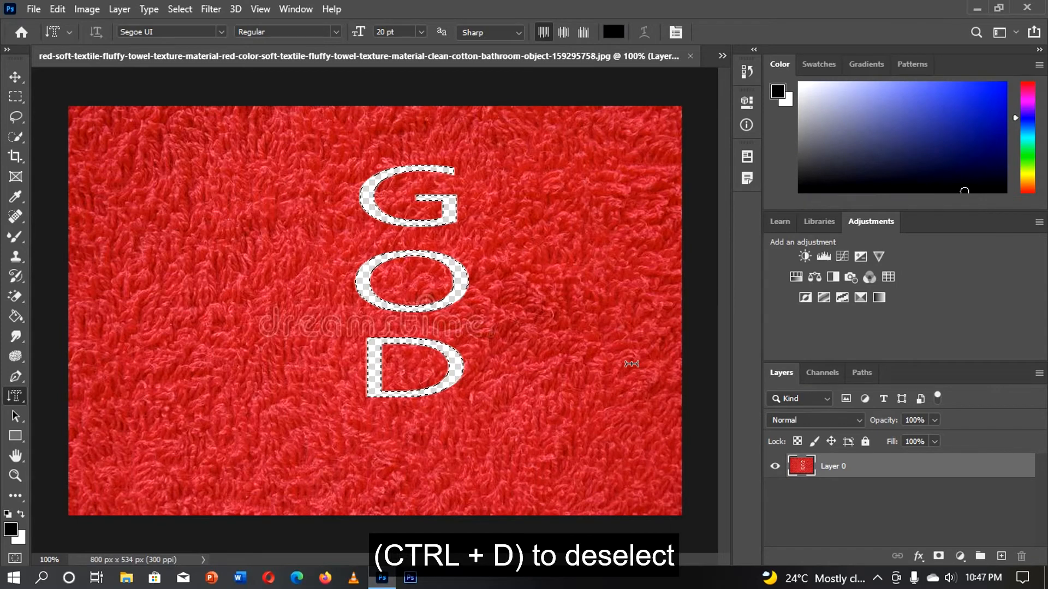
key(ctrl+d)
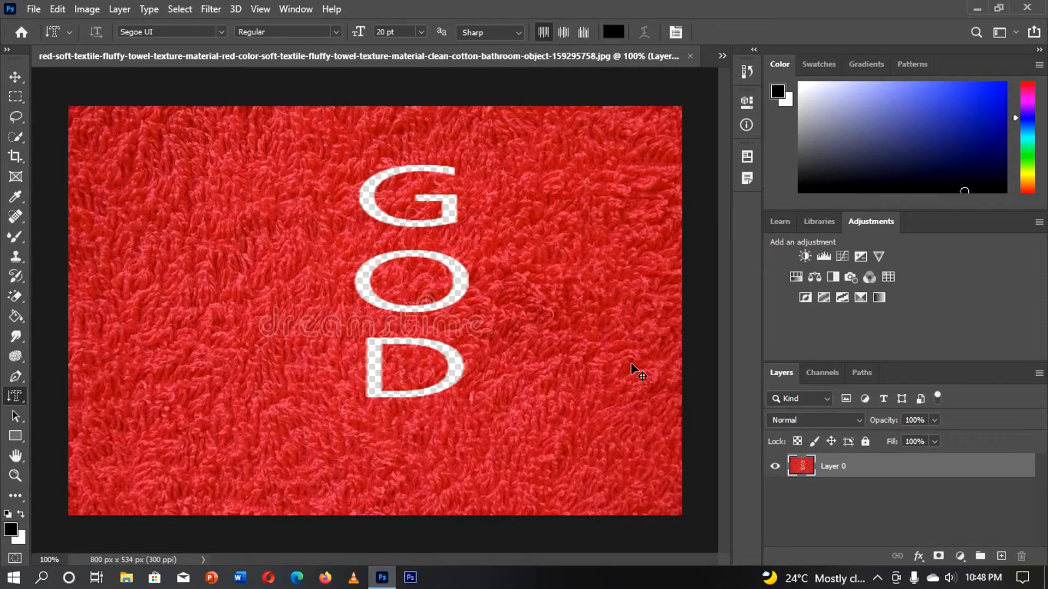
Undo the letter cutout, the layer unlock, the selection transform, and the "GOD" selection.
key(ctrl+z)
key(ctrl+z)
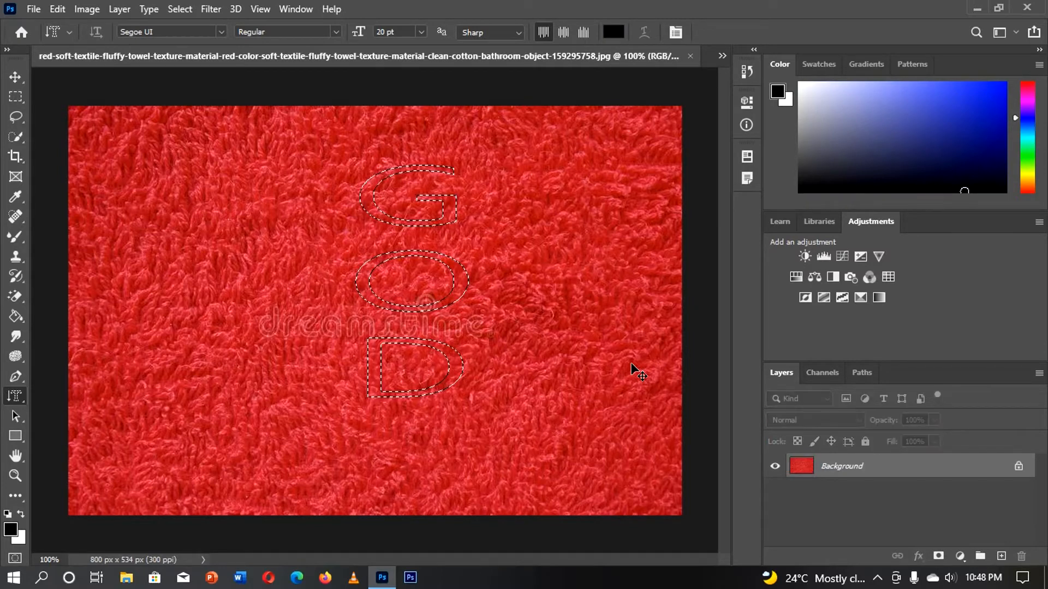
key(ctrl+z)
key(ctrl+z)
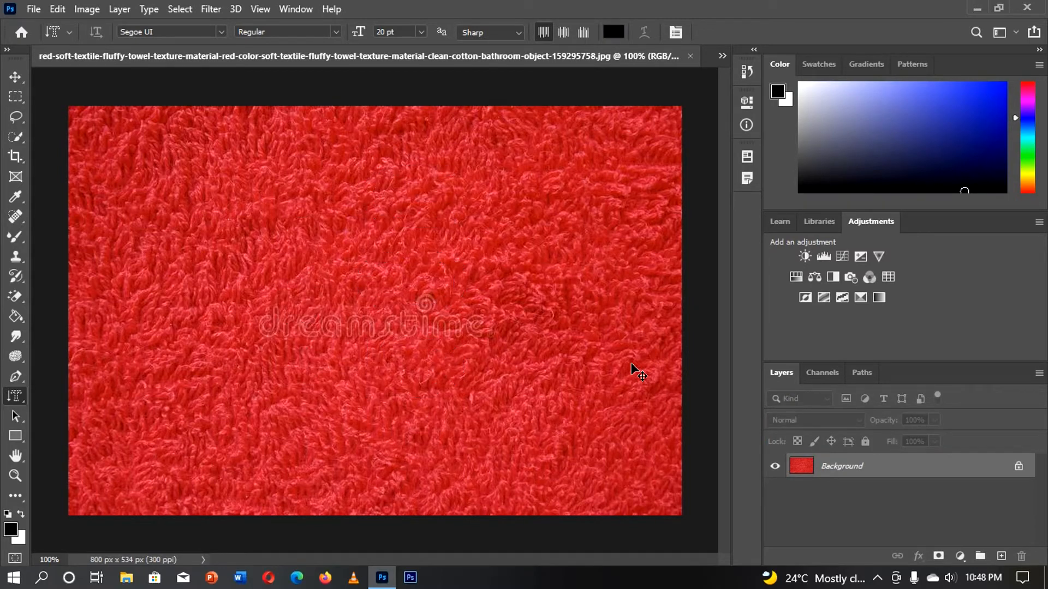
Activate the Path Selection tool and switch to the blank Untitled-1 document.
right_click(16, 396)
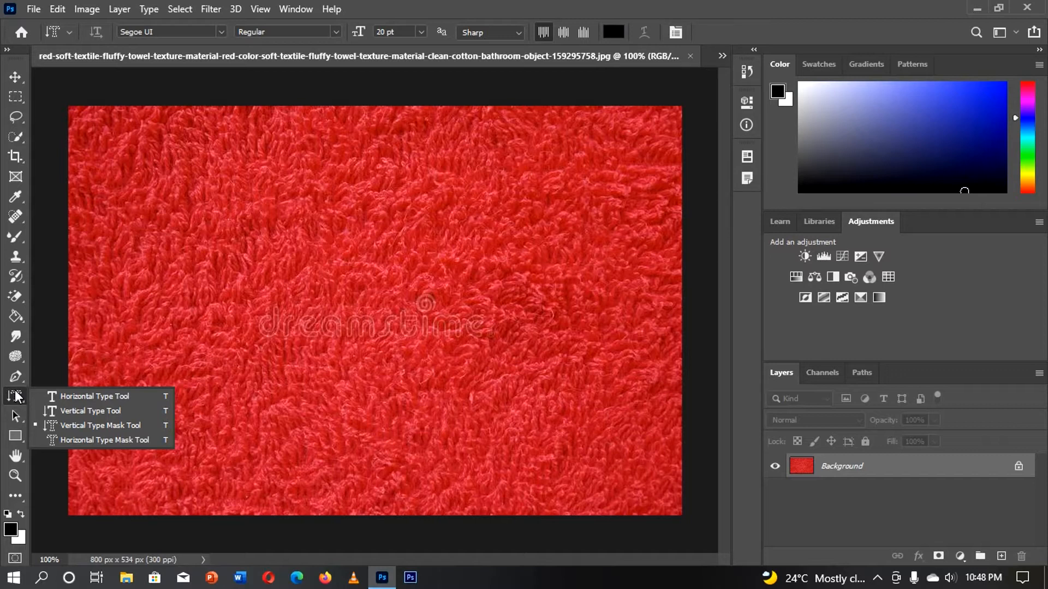
click(15, 418)
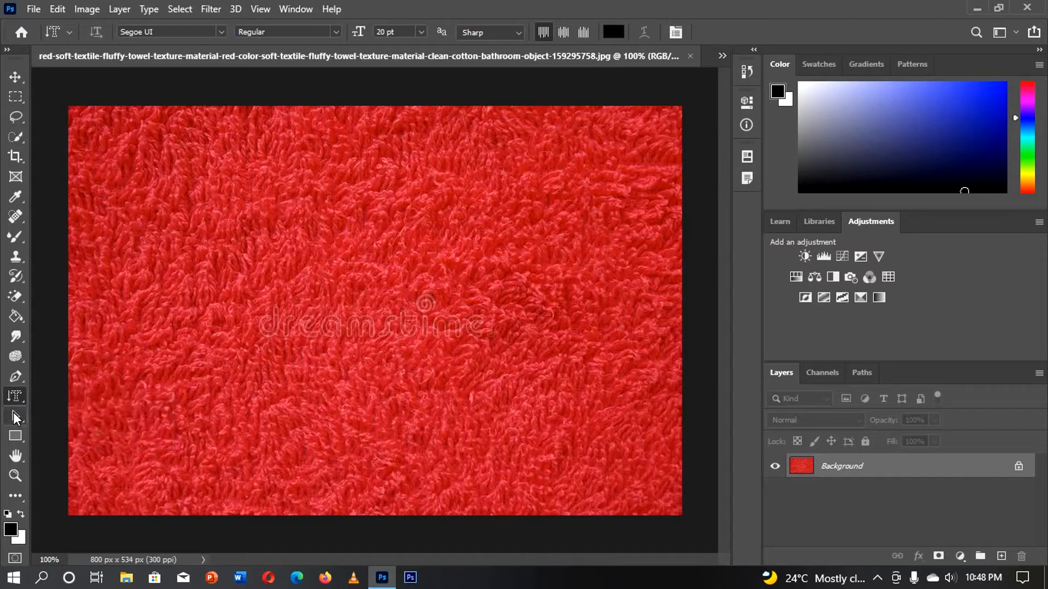
right_click(16, 418)
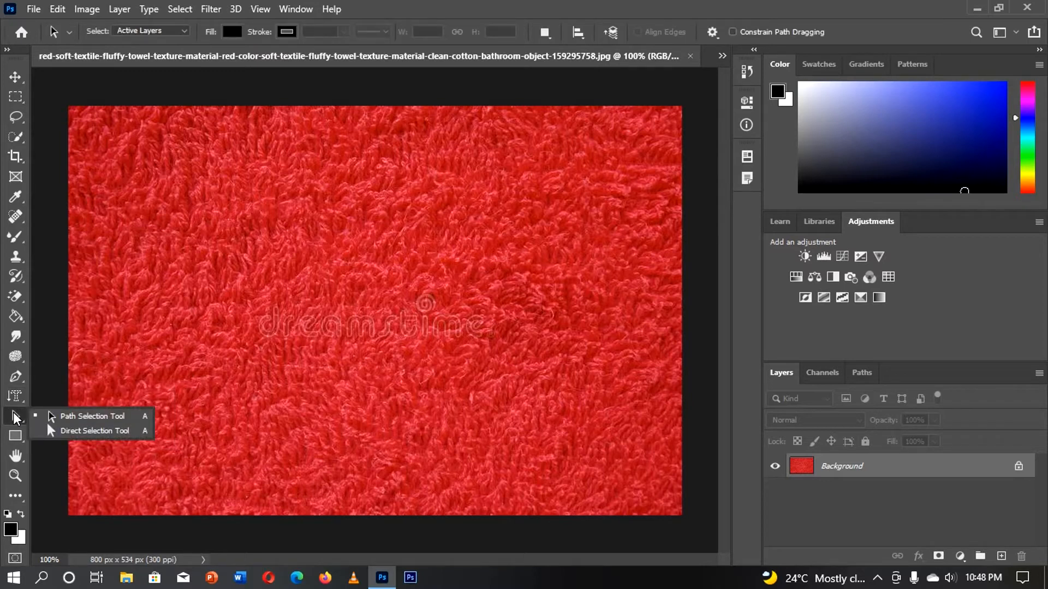
click(70, 425)
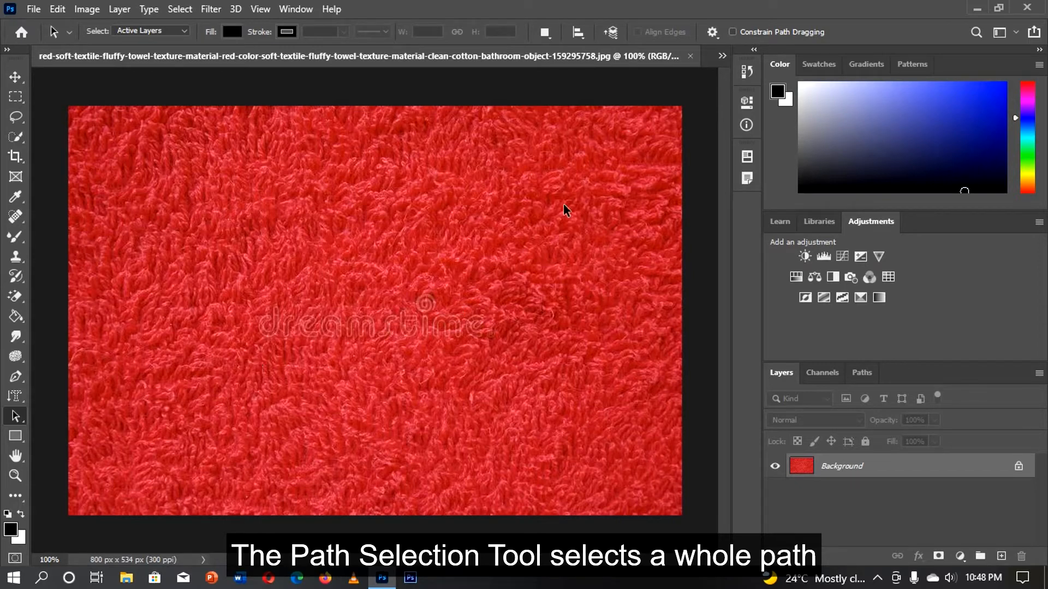
click(722, 56)
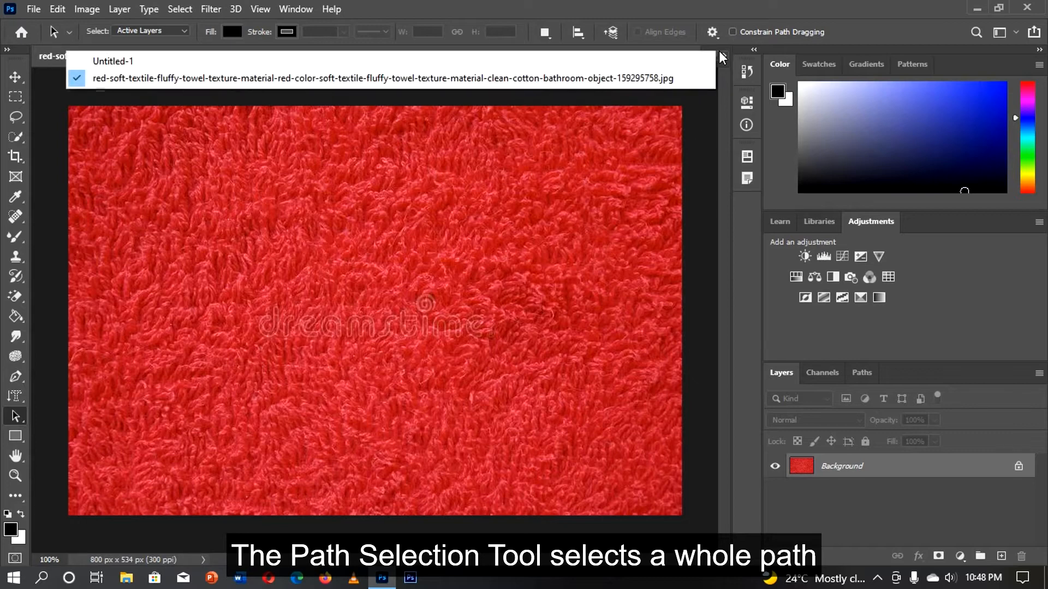
click(625, 61)
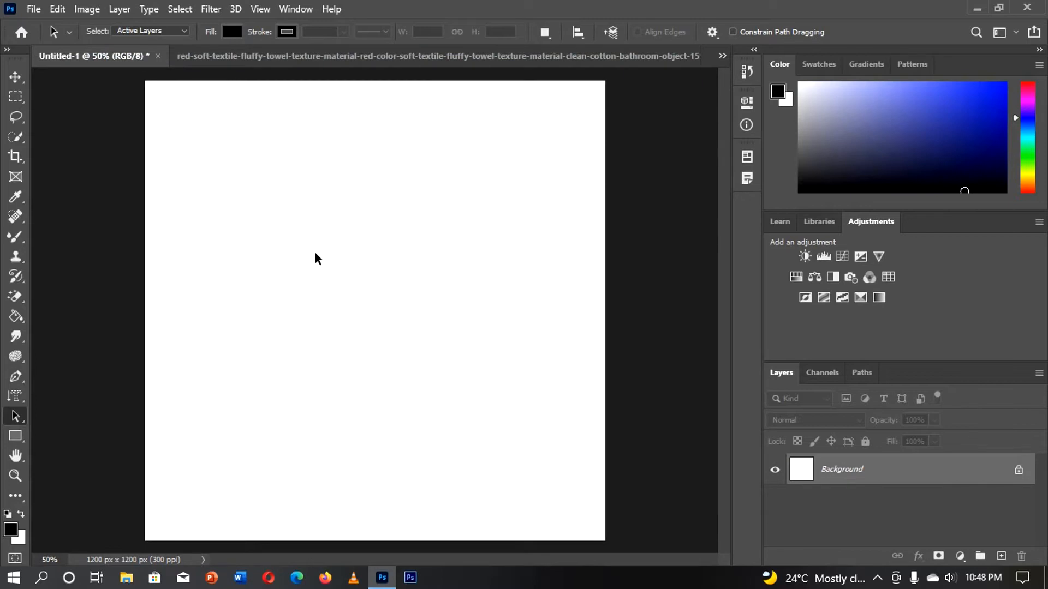
Draw a closed four-sided path with the Pen tool in the upper-left area of the blank canvas.
key(p)
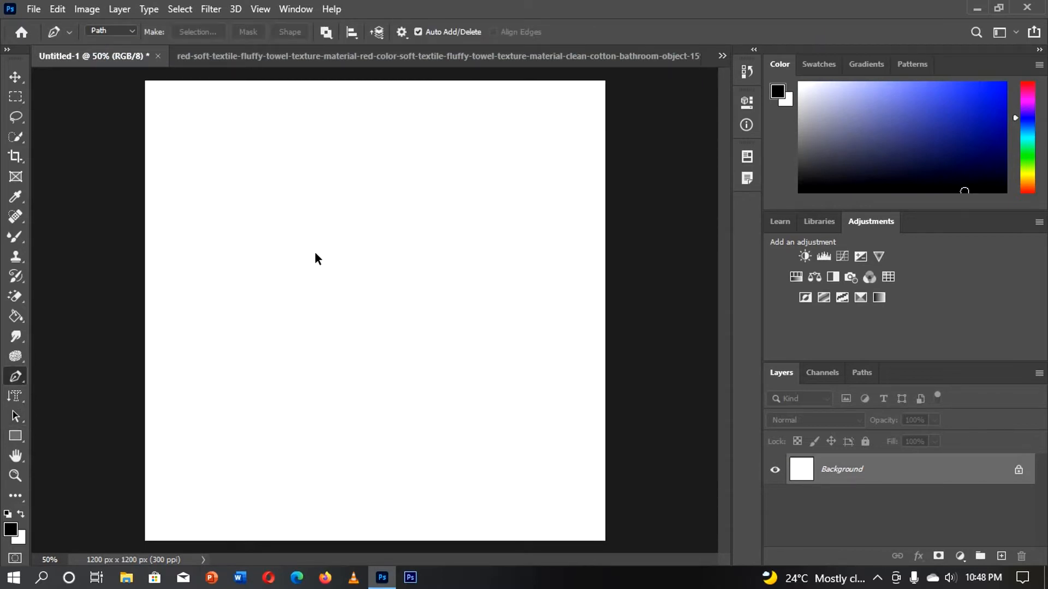
click(235, 206)
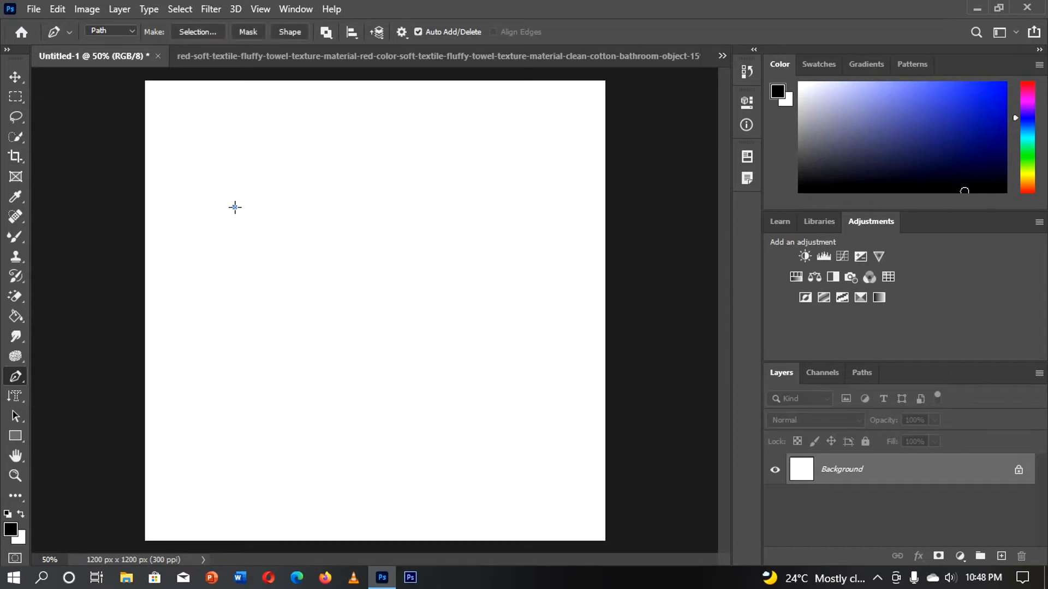
click(324, 211)
click(306, 249)
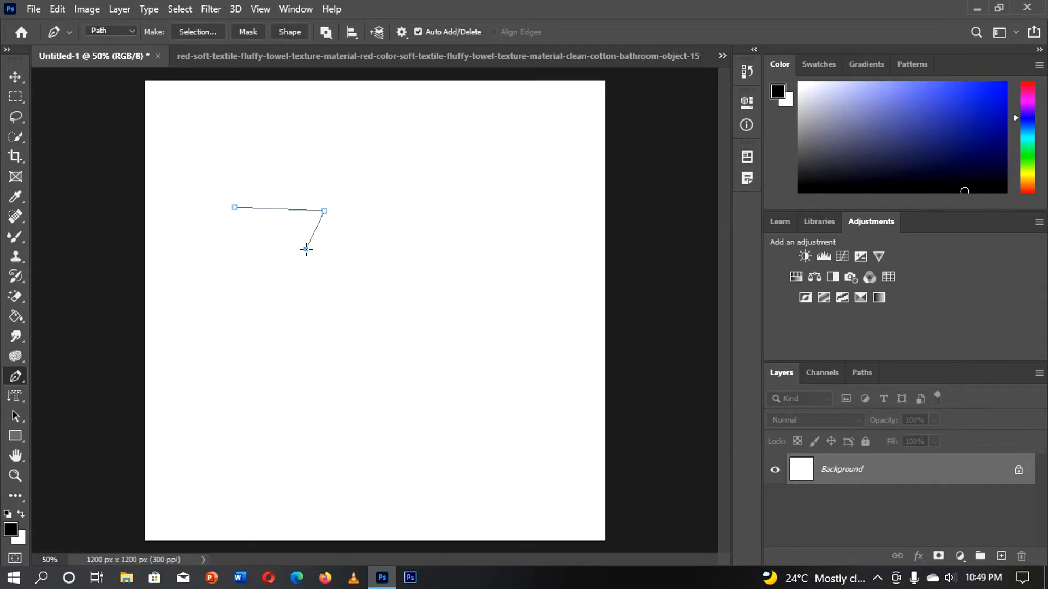
click(248, 257)
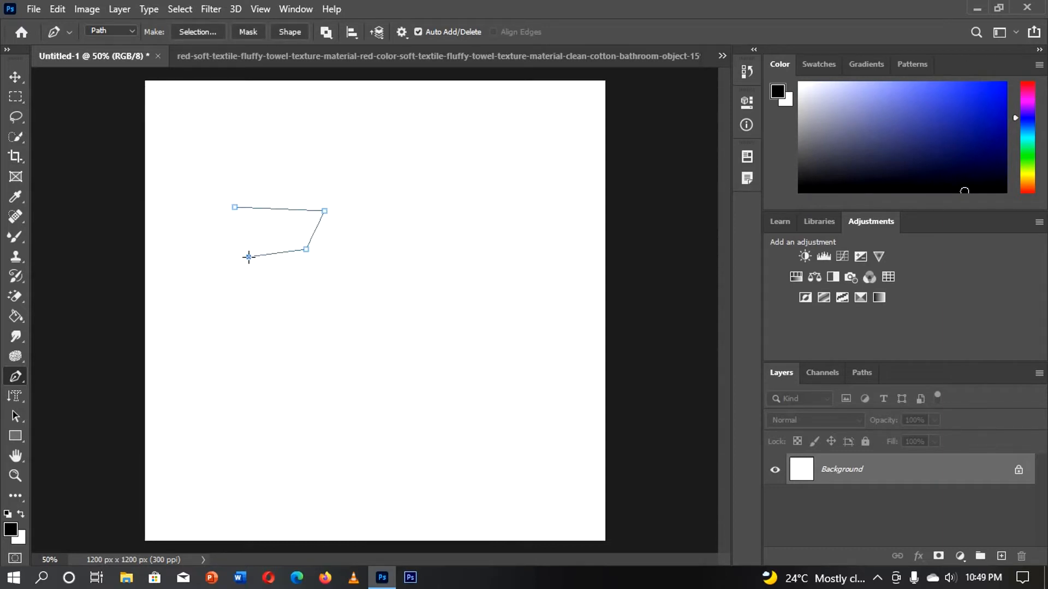
click(235, 208)
Move the whole four-sided path around the canvas with the Path Selection tool, first right, then back down and left.
click(15, 416)
right_click(15, 418)
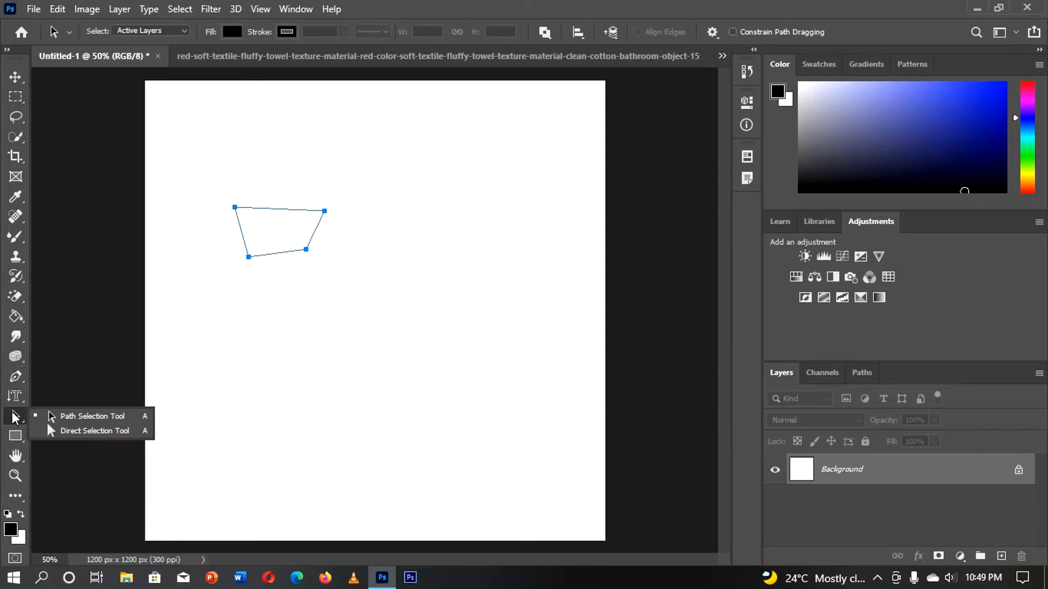
click(85, 417)
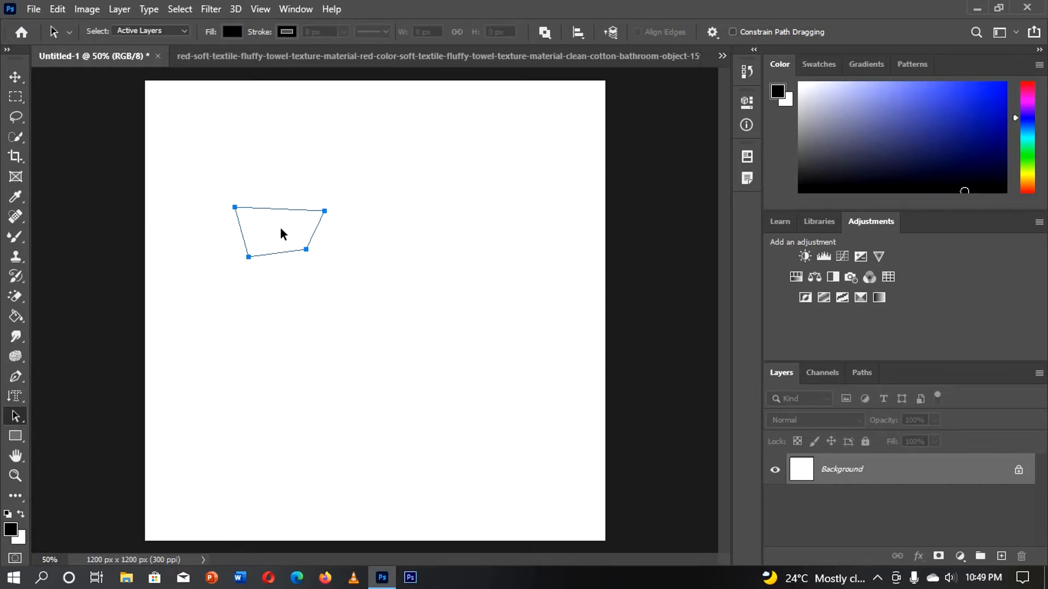
drag(283, 233, 363, 229)
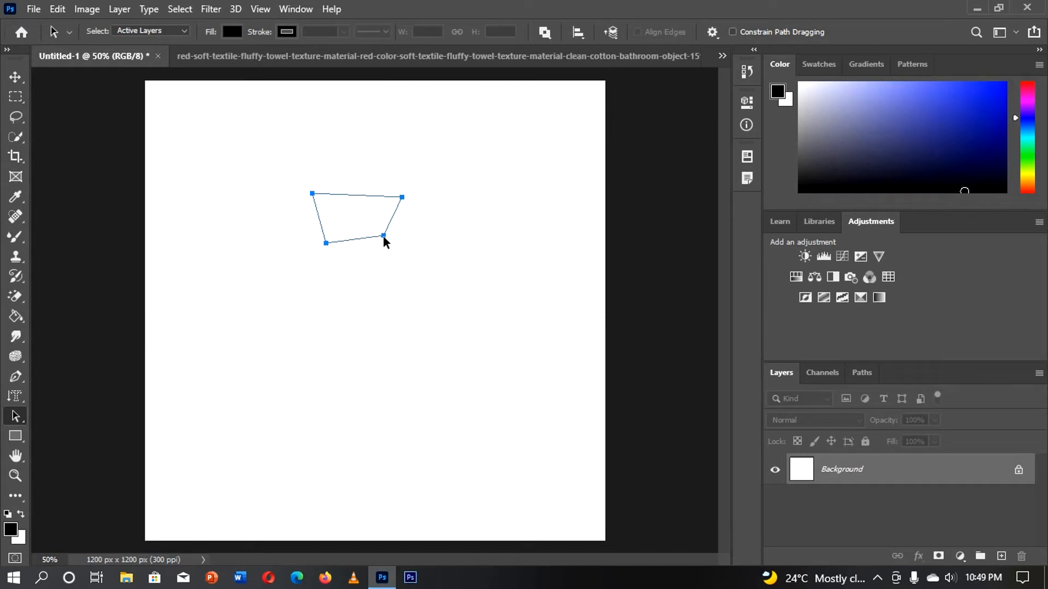
click(384, 236)
drag(384, 236, 337, 272)
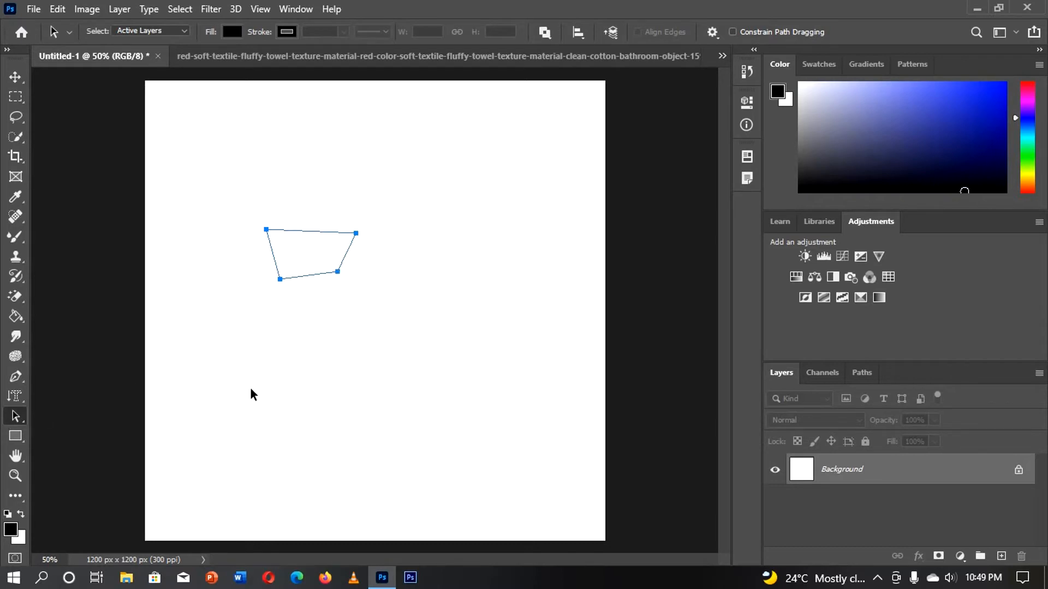
Undo the path moves, the path closure, and its fourth anchor point, back to an open three-point path.
key(ctrl+z)
key(ctrl+z)
key(ctrl+z)
key(ctrl+z)
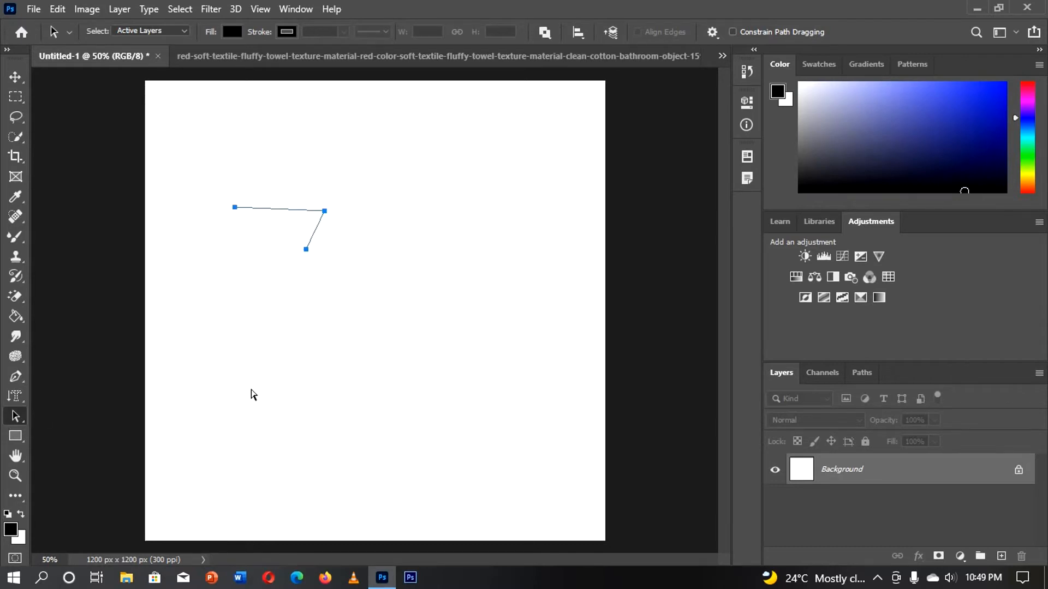
Reshape the open path with the Direct Selection tool by moving its corner anchor right and up, then shifting the adjoining segment.
right_click(15, 419)
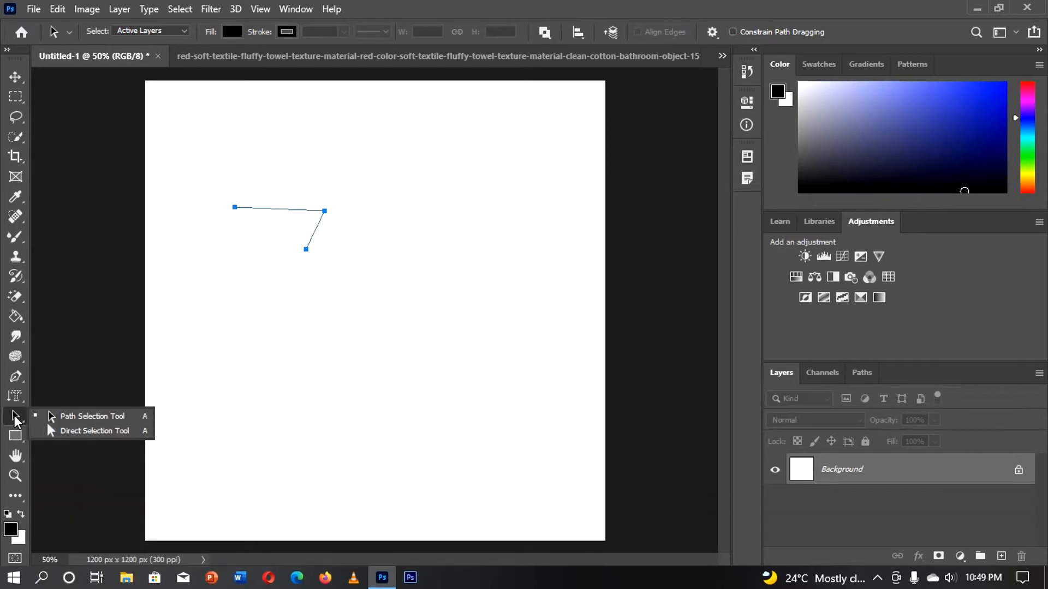
click(62, 432)
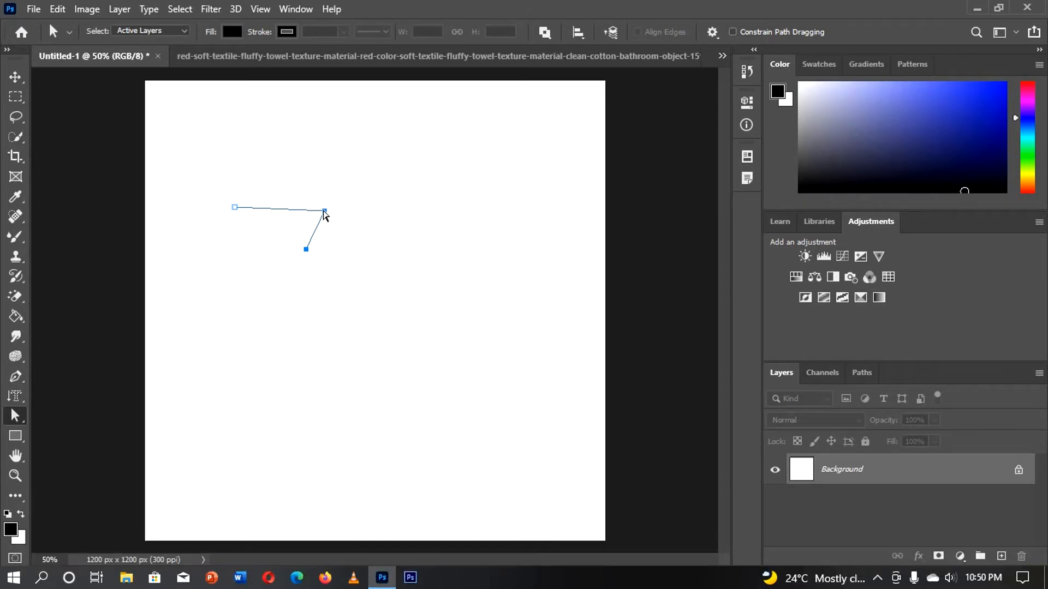
drag(325, 210, 363, 210)
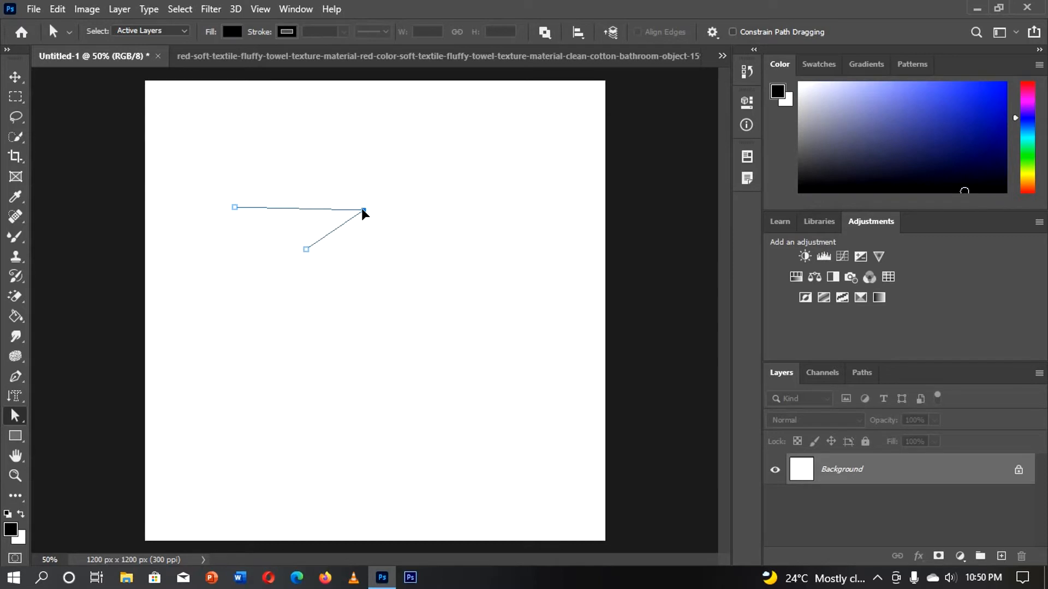
drag(363, 210, 373, 187)
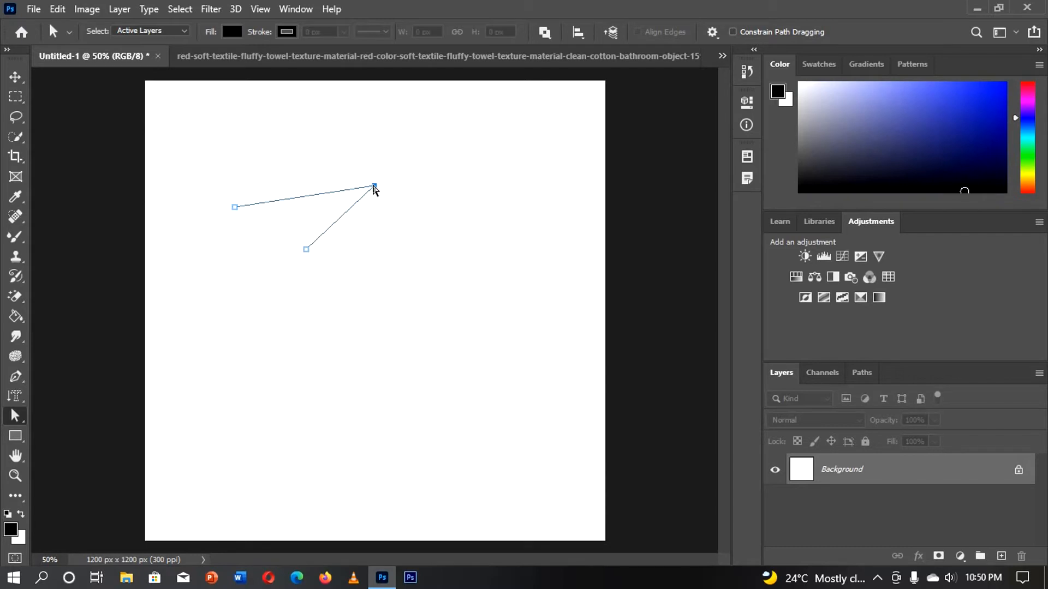
drag(374, 186, 418, 248)
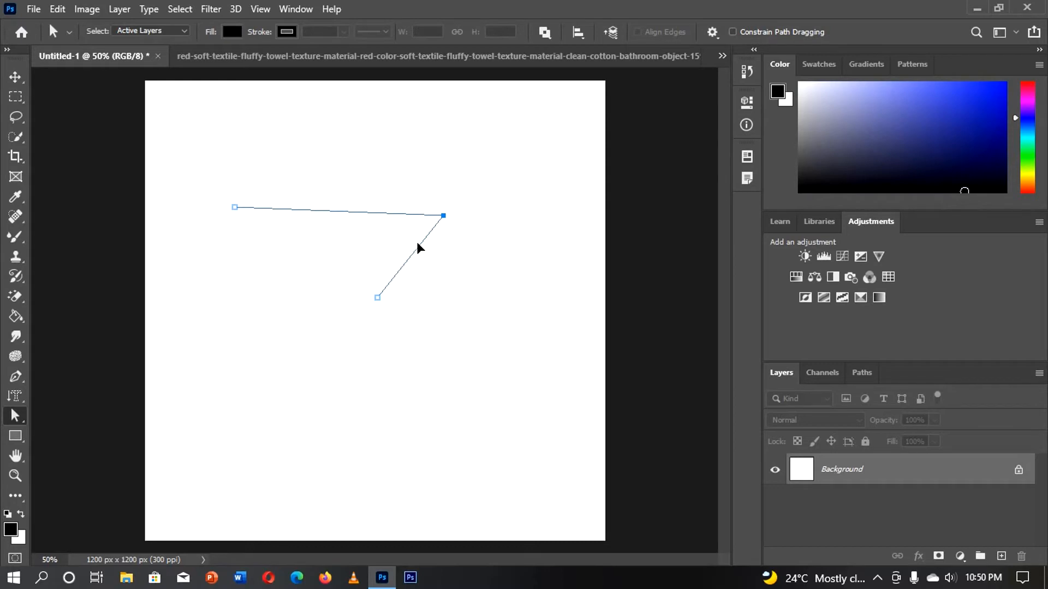
Undo all the anchor and segment edits and the remaining path points until the canvas is blank.
key(ctrl+z)
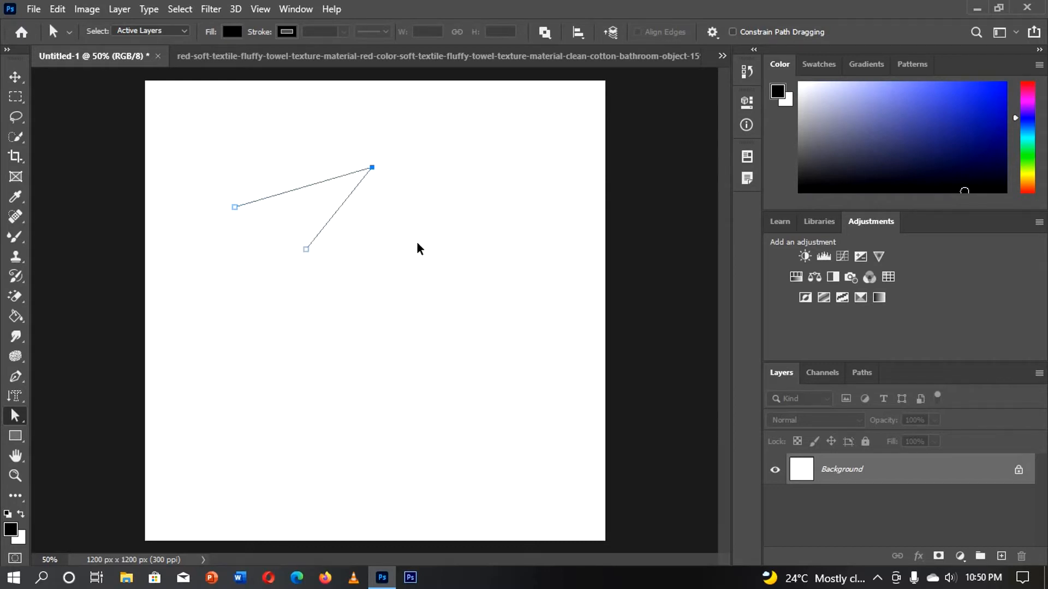
key(ctrl+z)
key(ctrl+z)
key(ctrl+z)
key(ctrl+z)
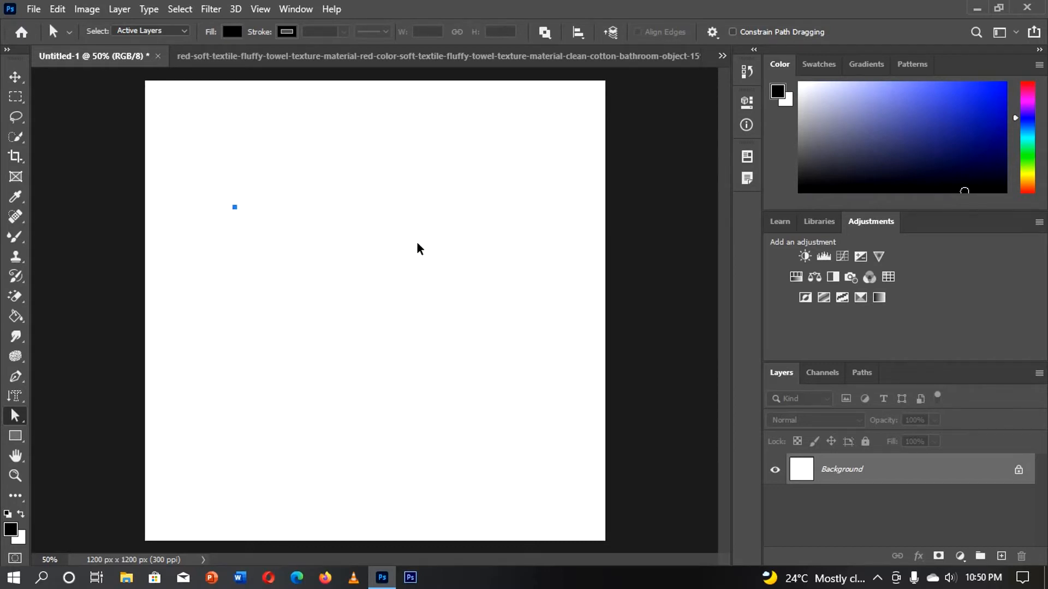
key(ctrl+z)
Activate the Rectangle tool and set its fill colour to red.
click(15, 419)
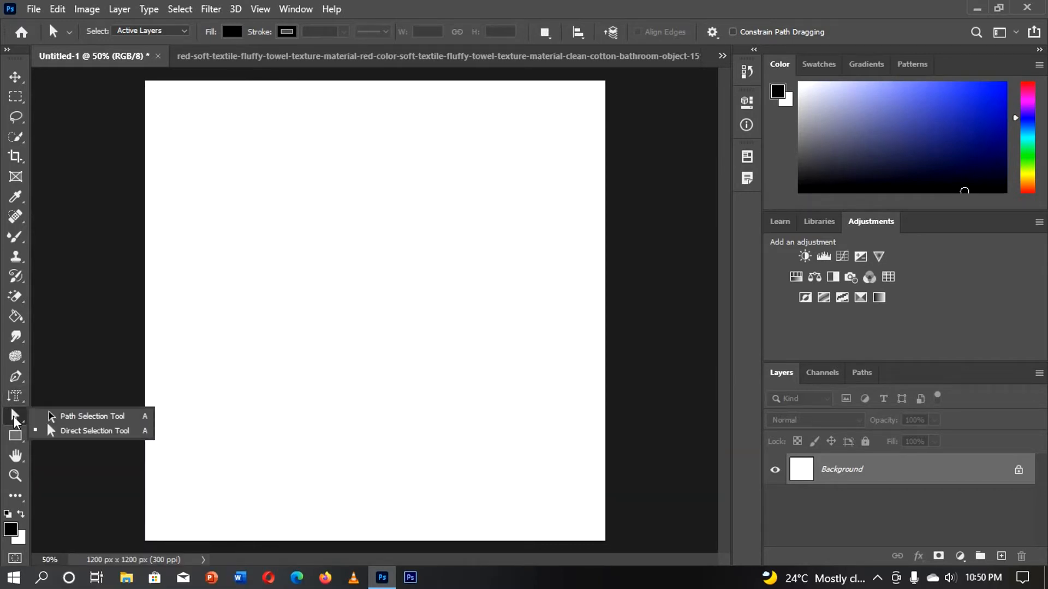
click(15, 436)
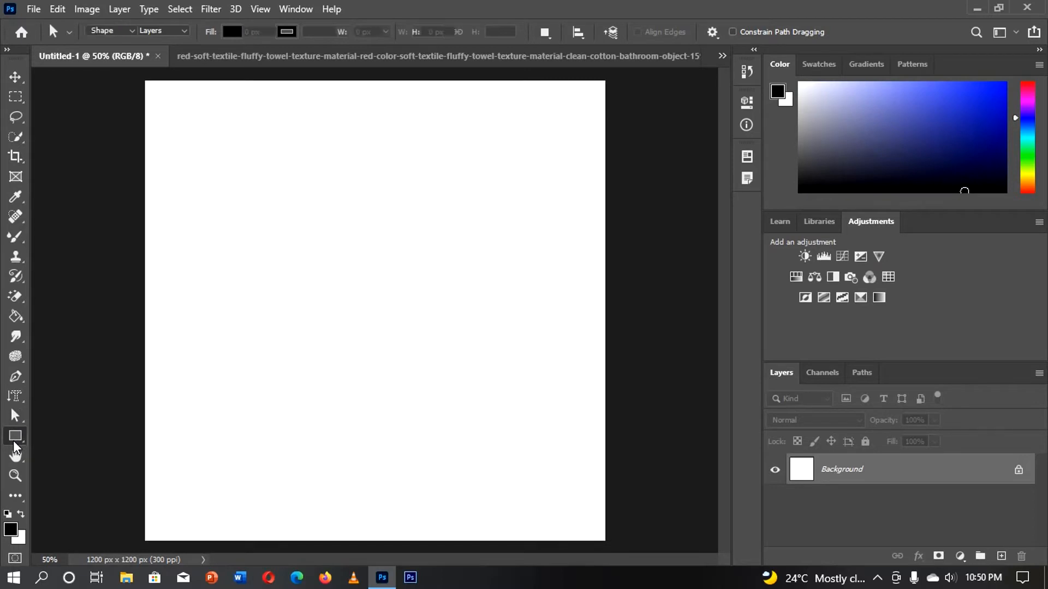
click(14, 441)
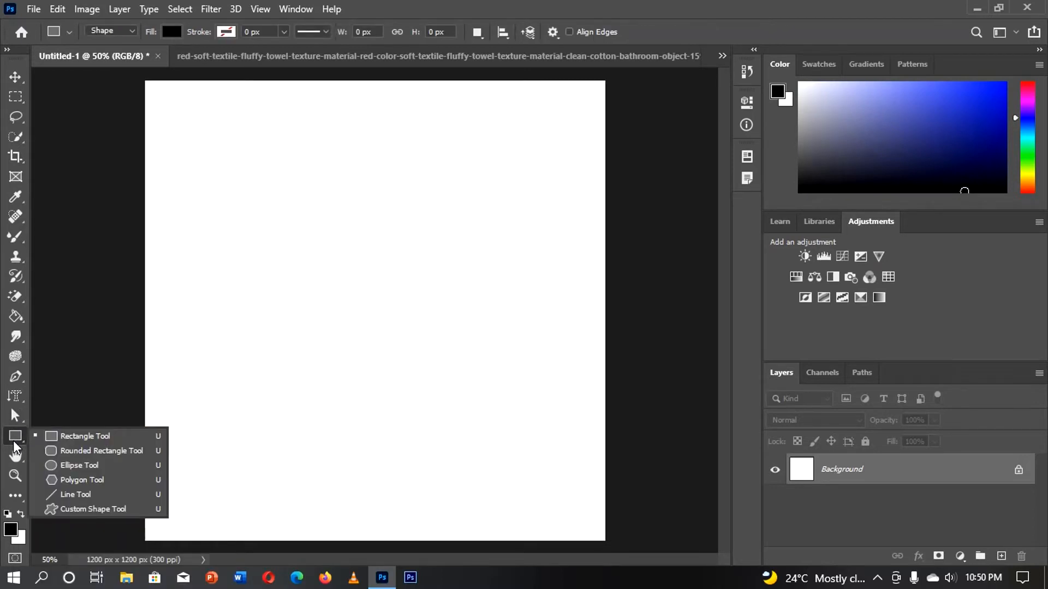
click(79, 441)
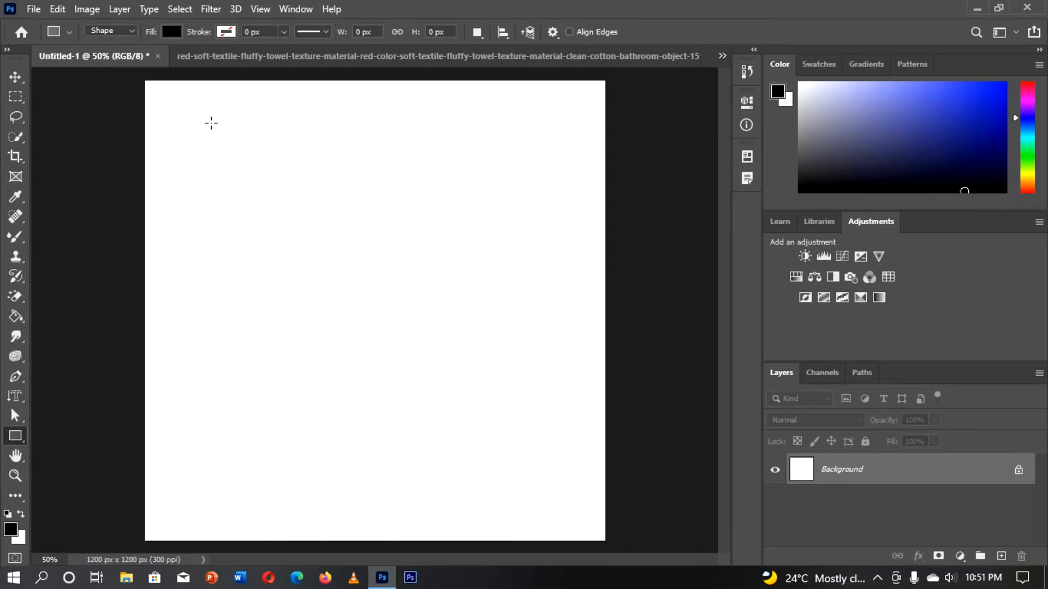
click(171, 33)
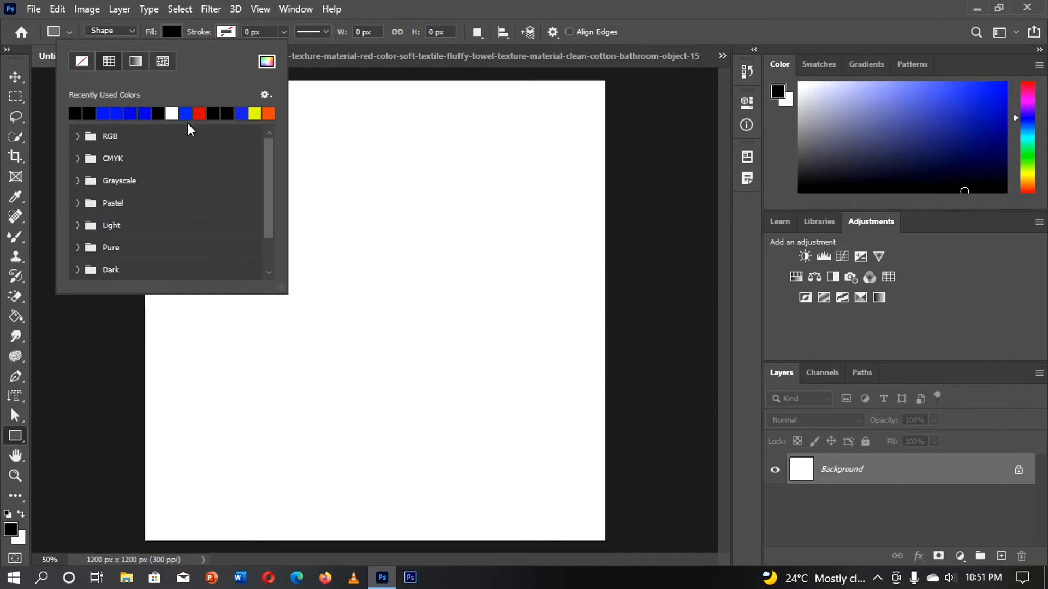
click(202, 112)
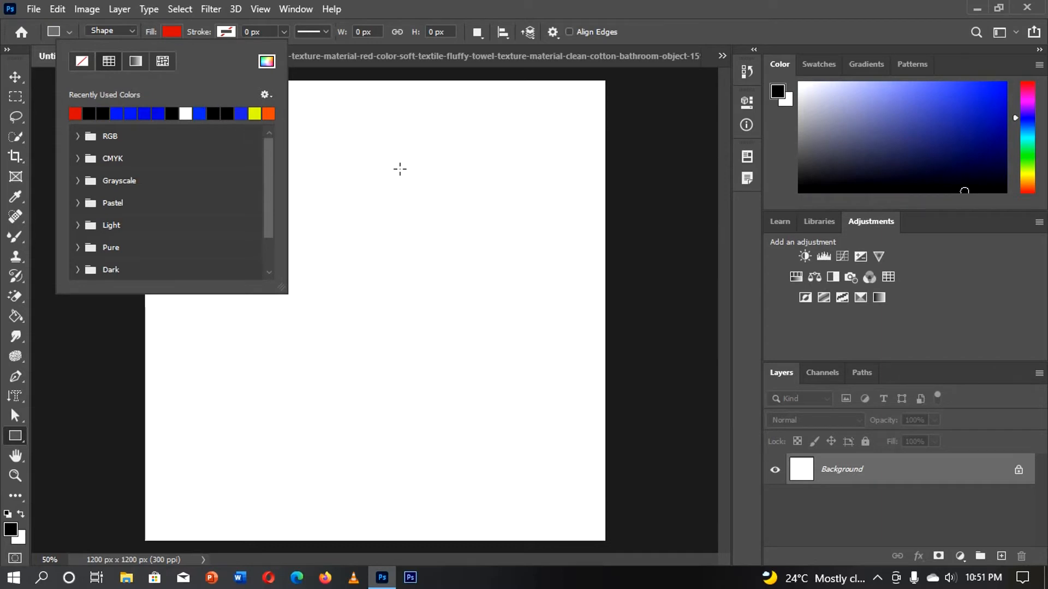
click(400, 169)
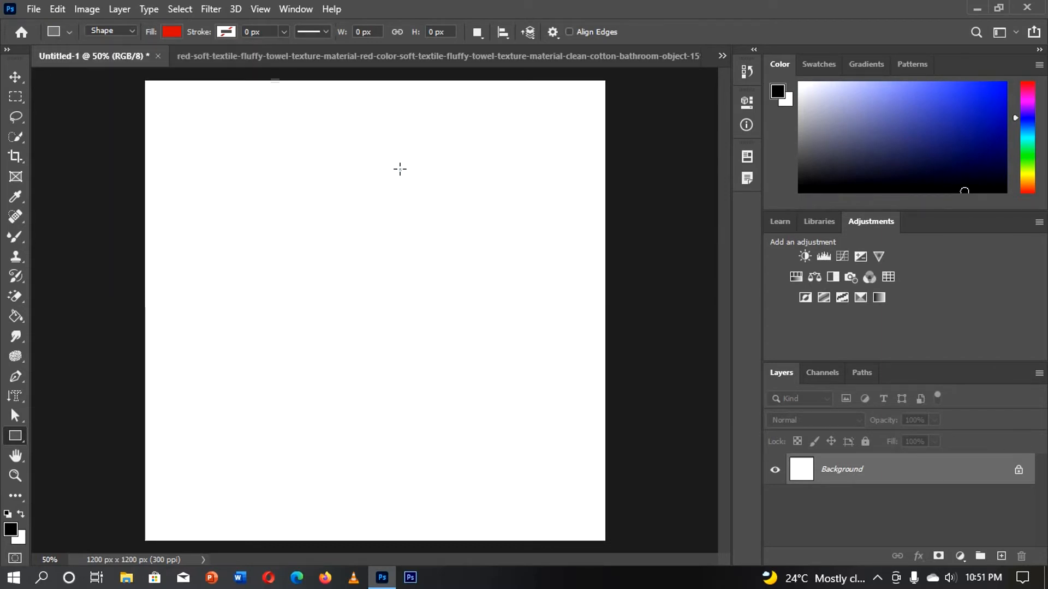
Draw a rectangle about 380 by 126 px in the canvas's upper right area and give it a 13 px black stroke.
drag(400, 170, 545, 217)
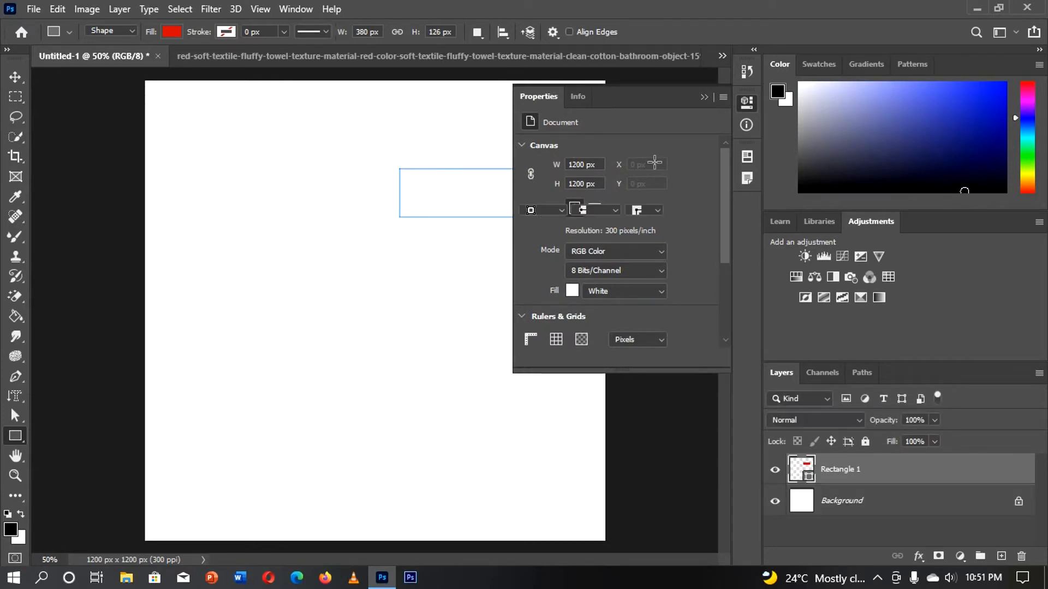
click(705, 100)
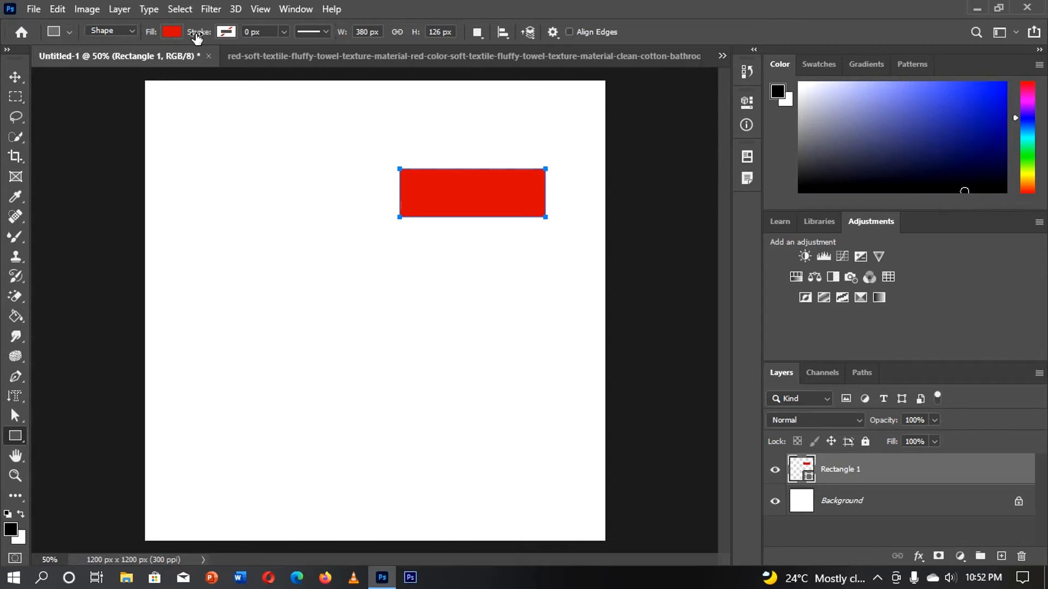
drag(197, 38, 206, 37)
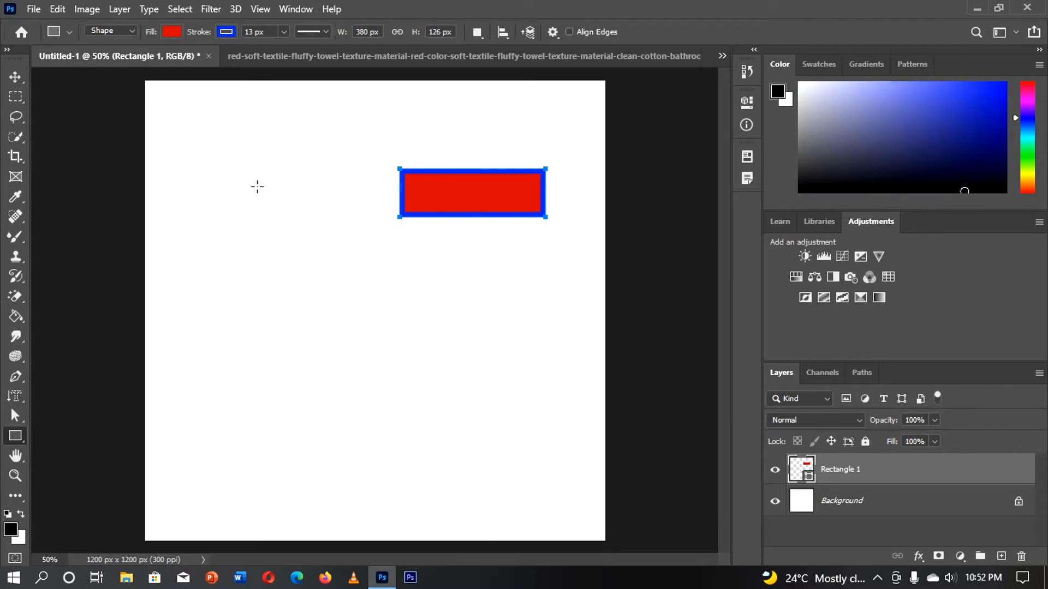
click(226, 32)
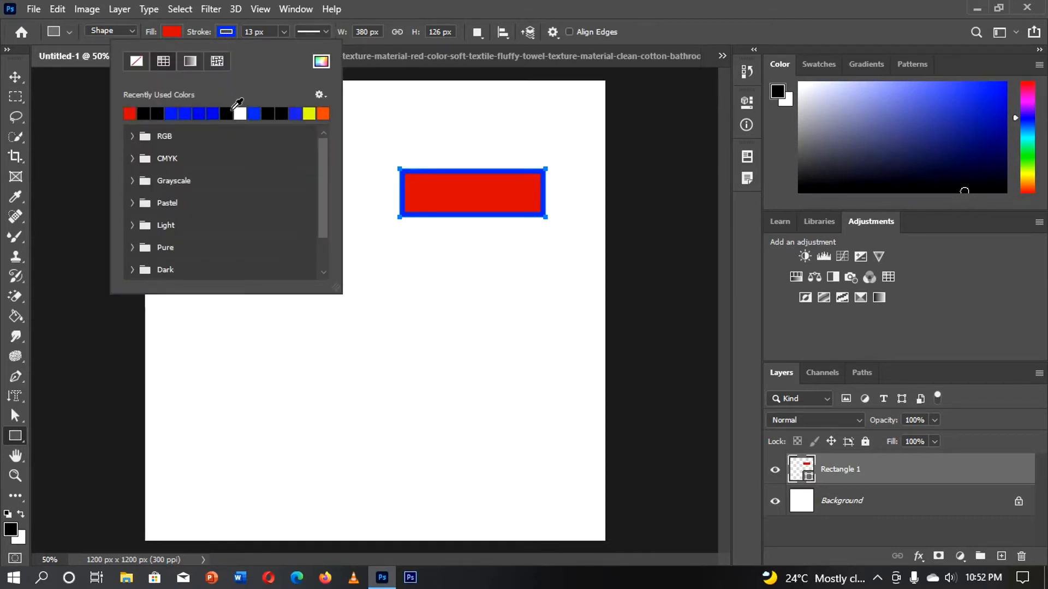
click(226, 113)
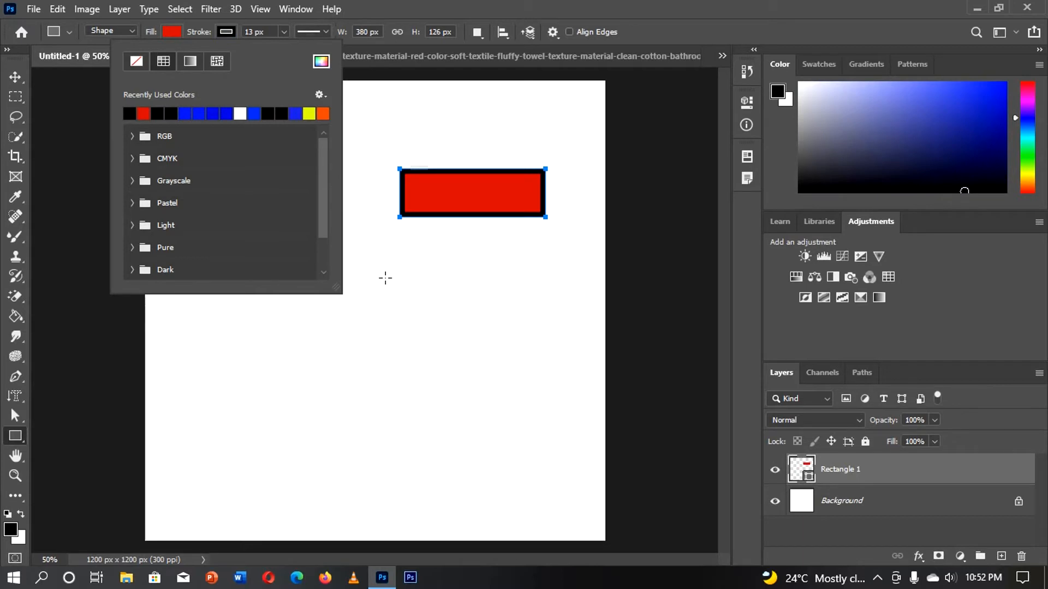
click(385, 278)
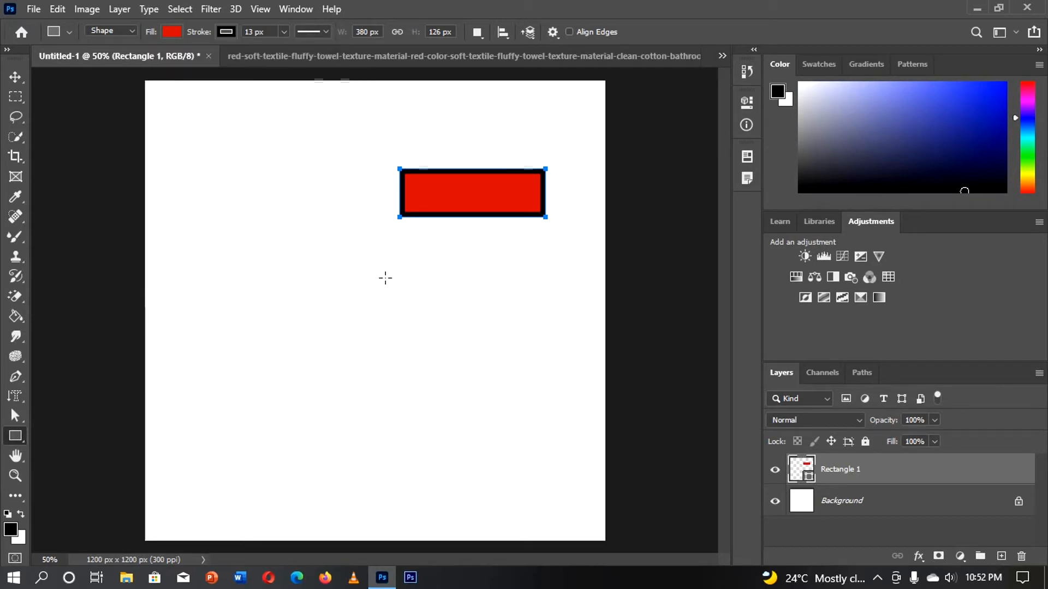
click(385, 278)
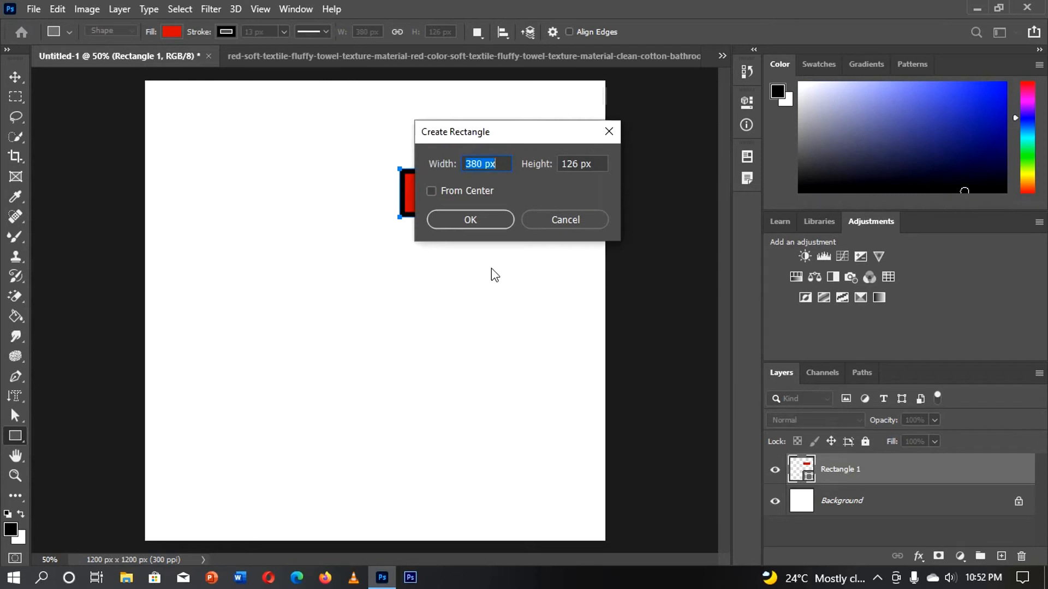
click(572, 220)
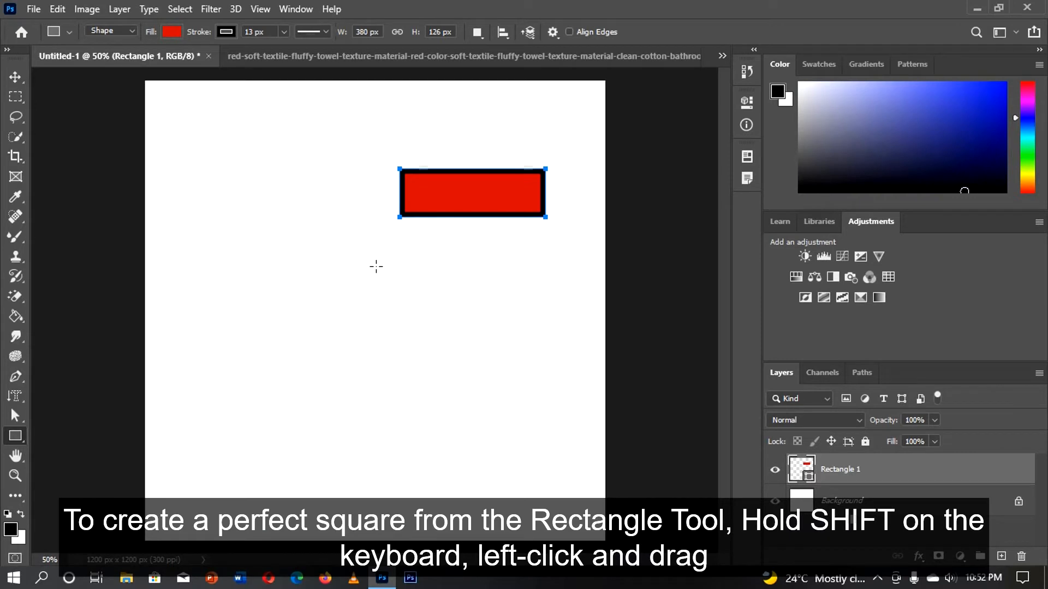
Draw a perfect square about 274 px wide below the rectangle.
key(shift)
drag(376, 266, 486, 372)
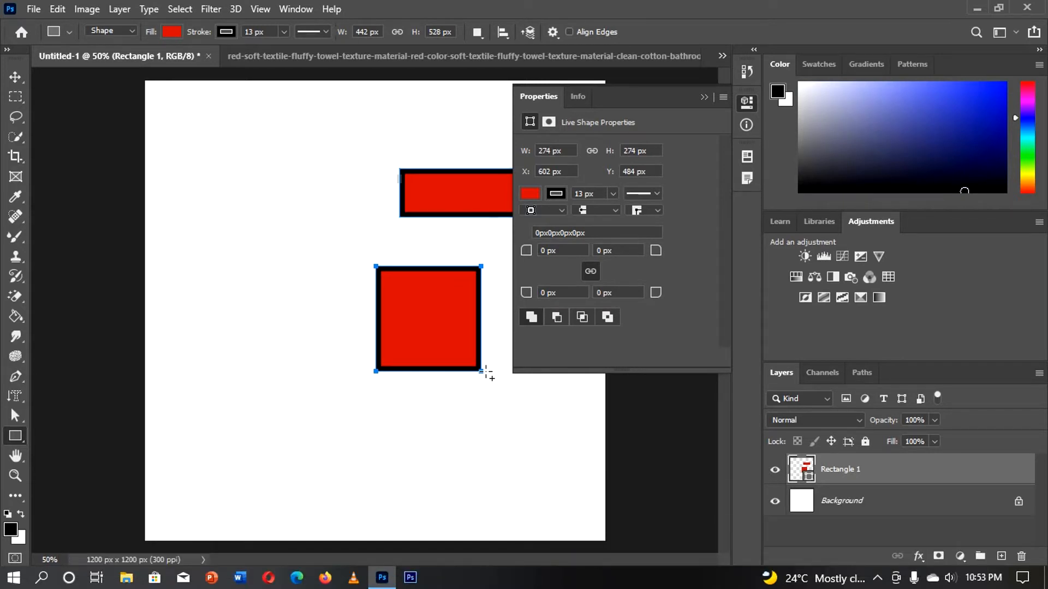
click(706, 96)
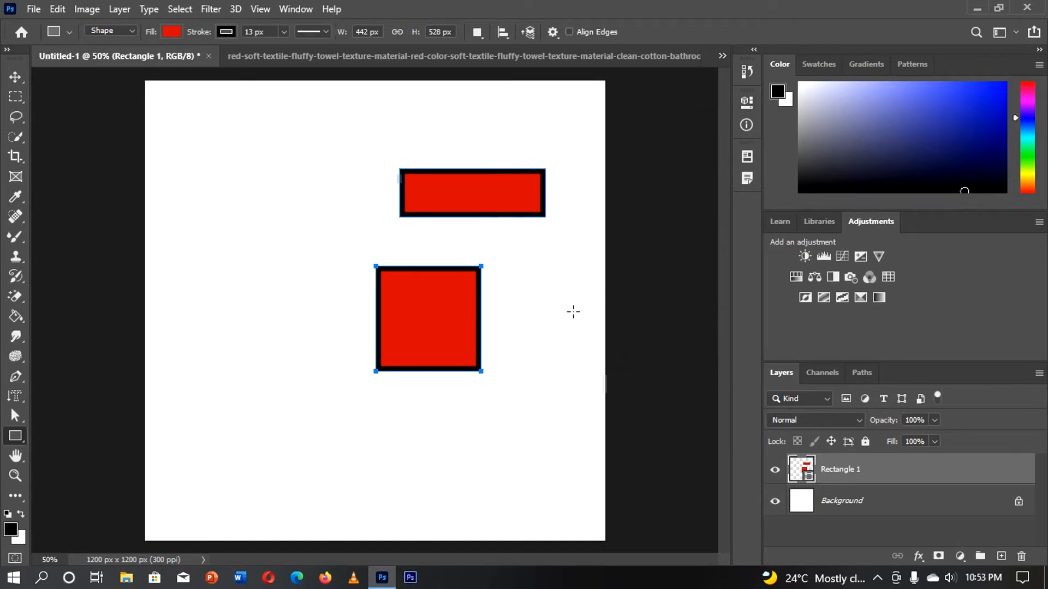
Undo the square, the stroke changes and the rectangle until the canvas is blank.
key(ctrl+z)
key(ctrl+z)
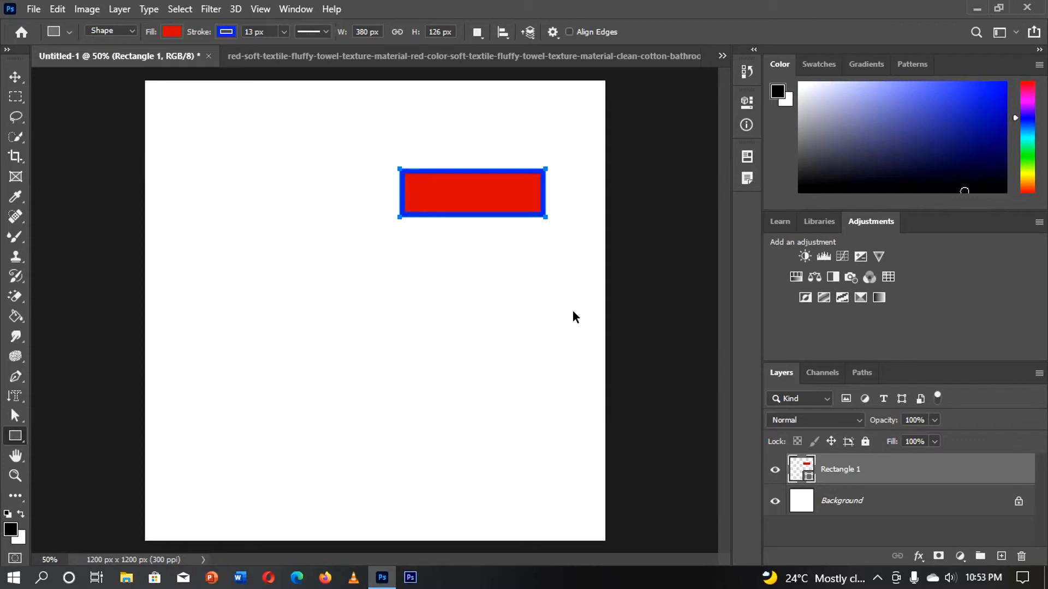
key(ctrl+z)
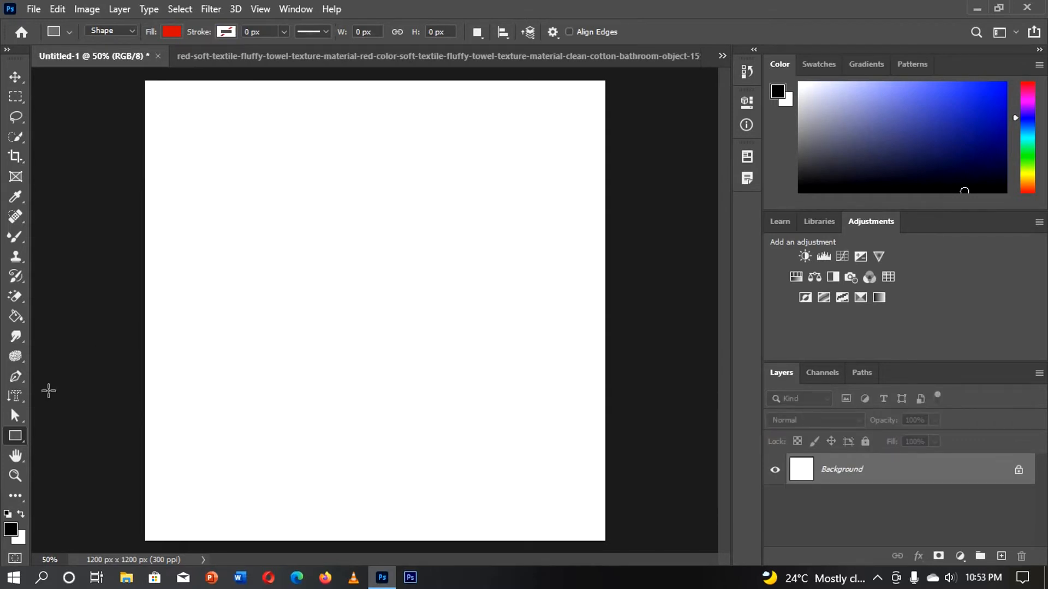
Draw a red rounded rectangle about 468 by 258 px in the upper half of the canvas with the Rounded Rectangle tool.
right_click(15, 437)
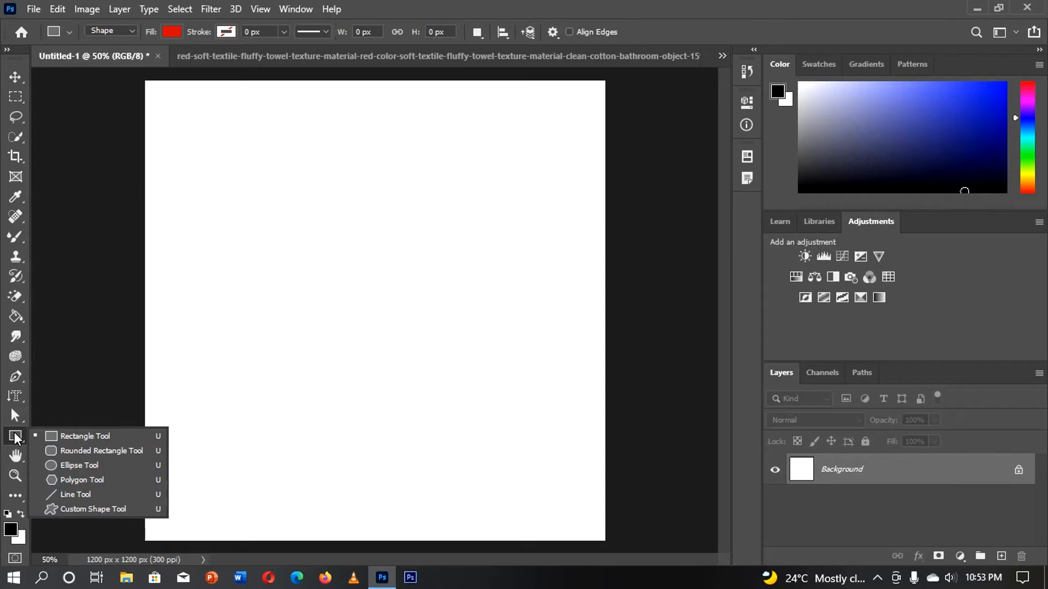
click(64, 456)
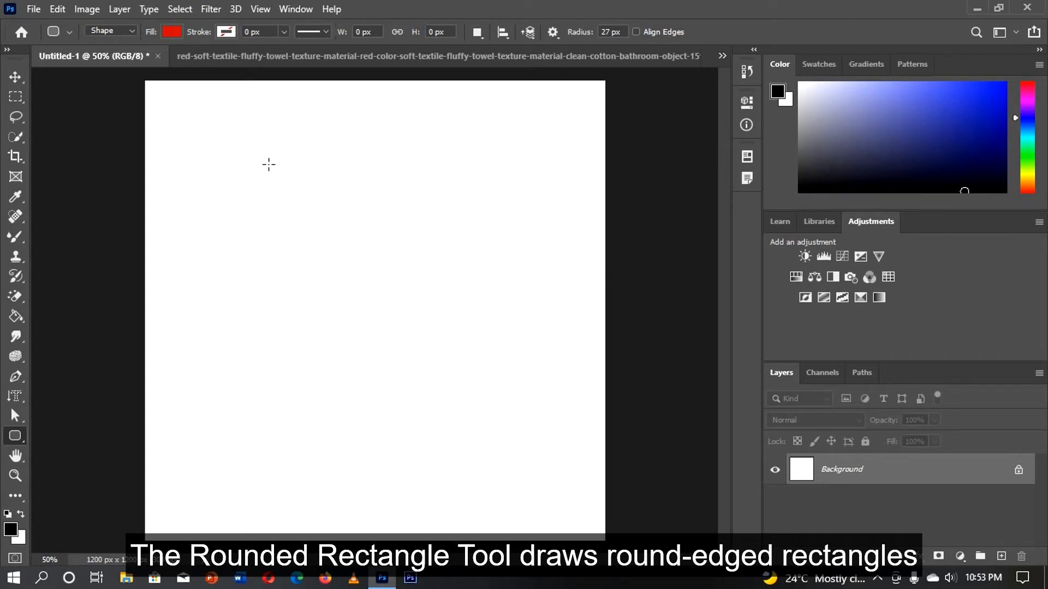
drag(269, 165, 447, 263)
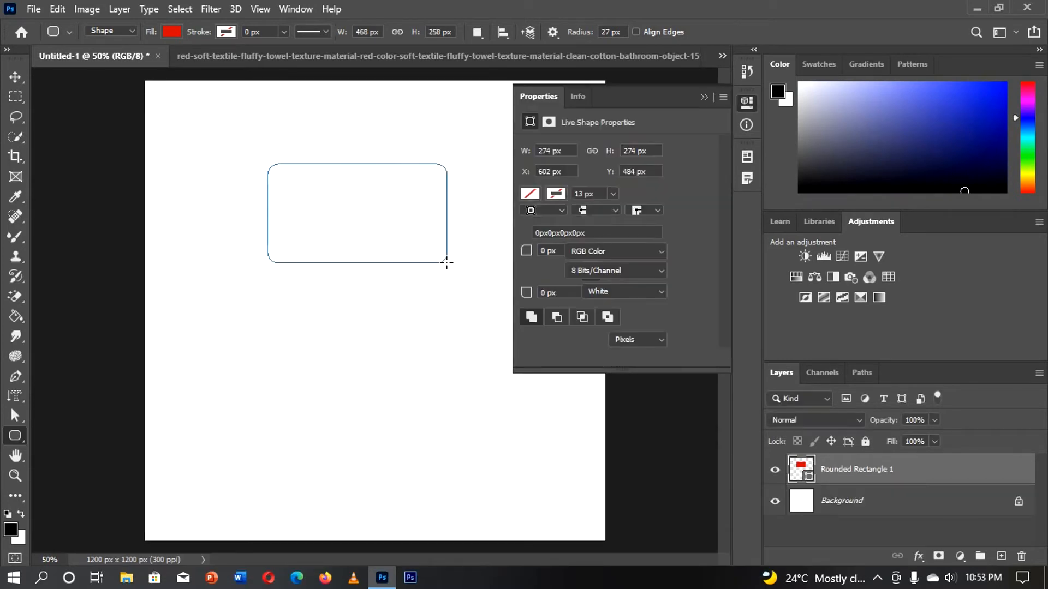
click(704, 96)
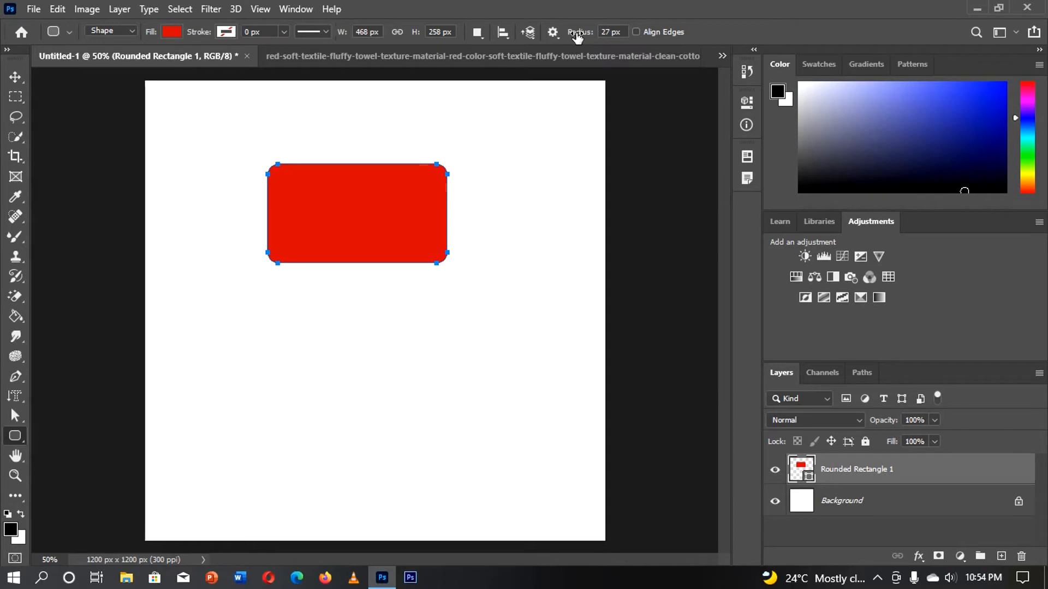
Set the Rounded Rectangle tool's corner radius to 65 px.
drag(577, 36, 566, 35)
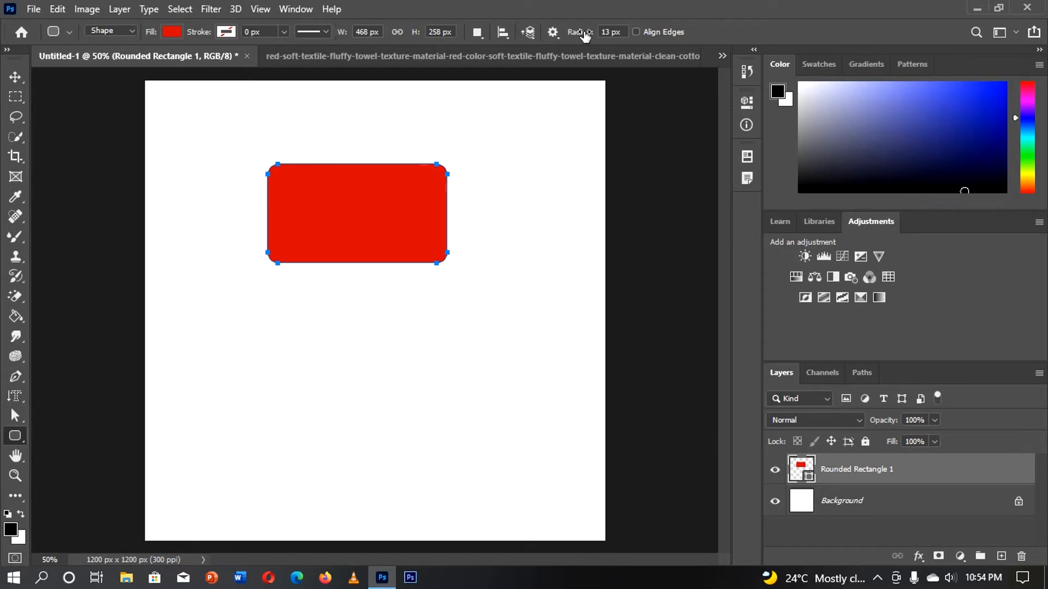
click(587, 34)
drag(602, 36, 625, 40)
Give the rounded rectangle a 14 px stroke and draw a second one about 562 by 336 px below it.
drag(202, 34, 212, 34)
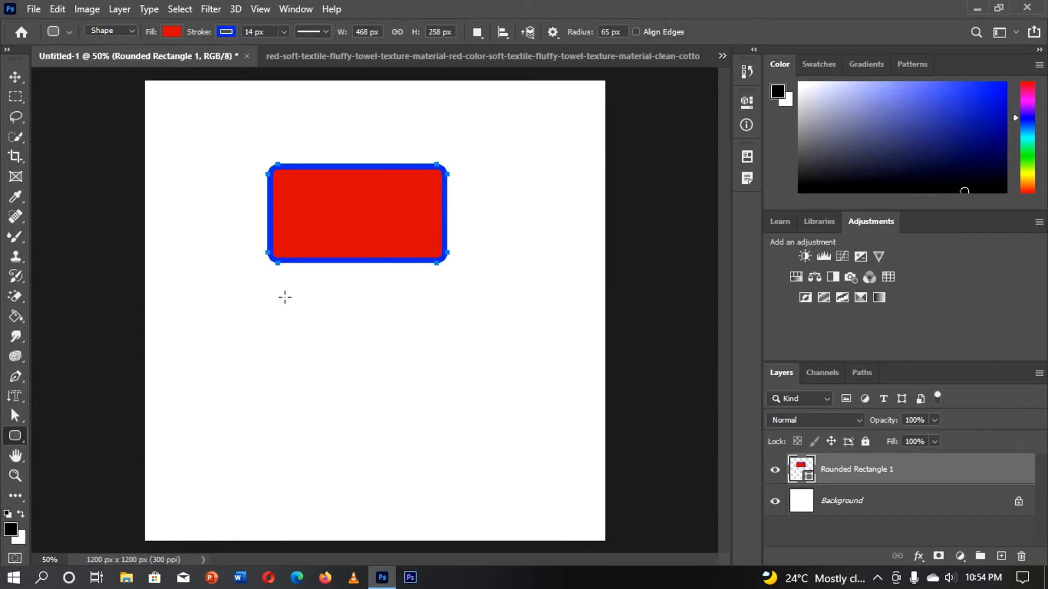
drag(285, 297, 499, 425)
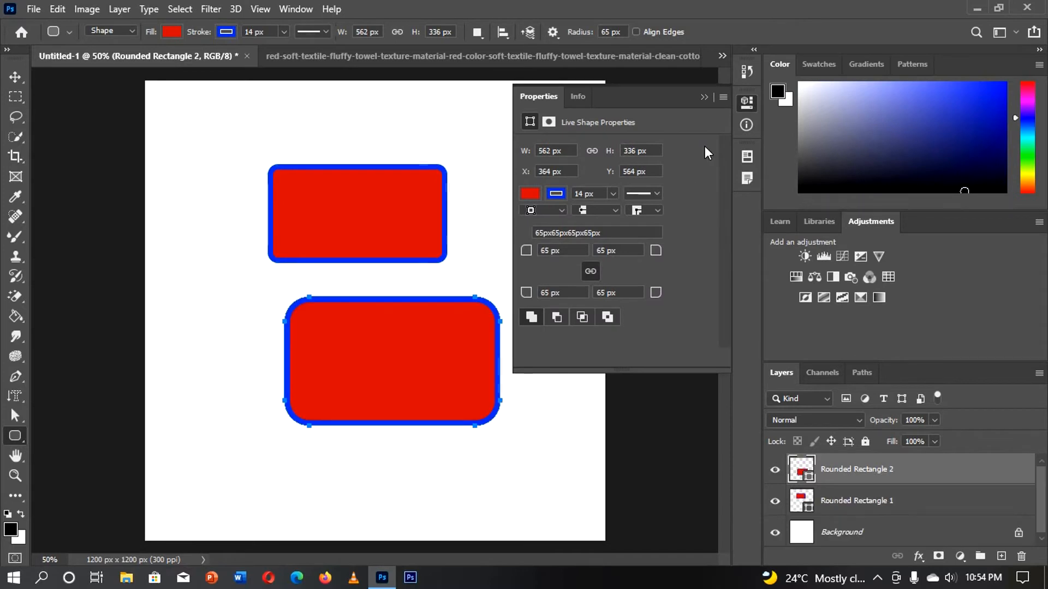
click(705, 98)
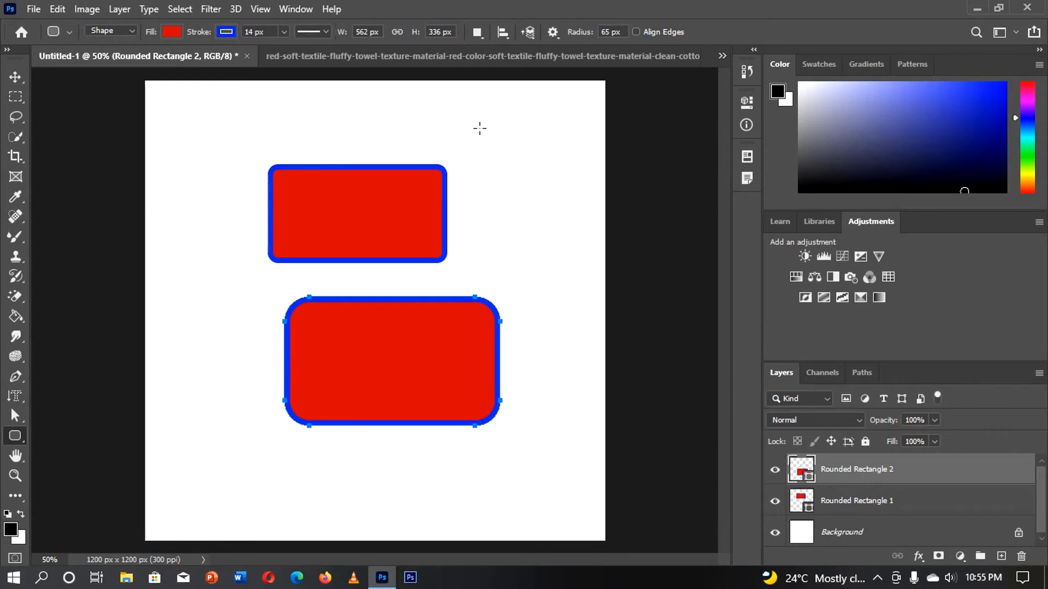
Draw two equal-sided rounded squares, about 150 px and 200 px wide, one above the other beside the rounded rectangles.
key(shift)
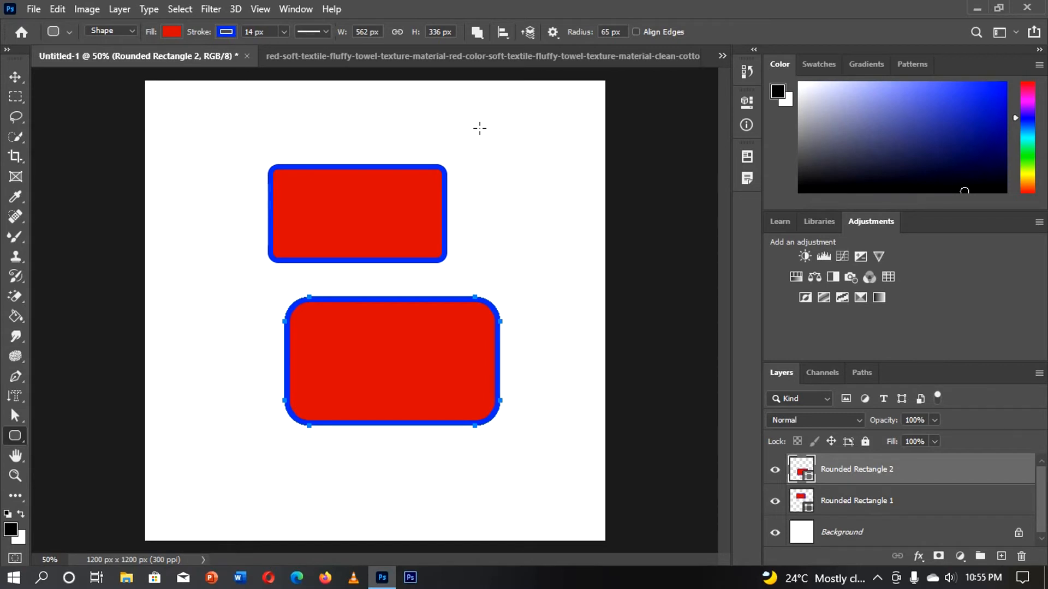
drag(480, 128, 536, 186)
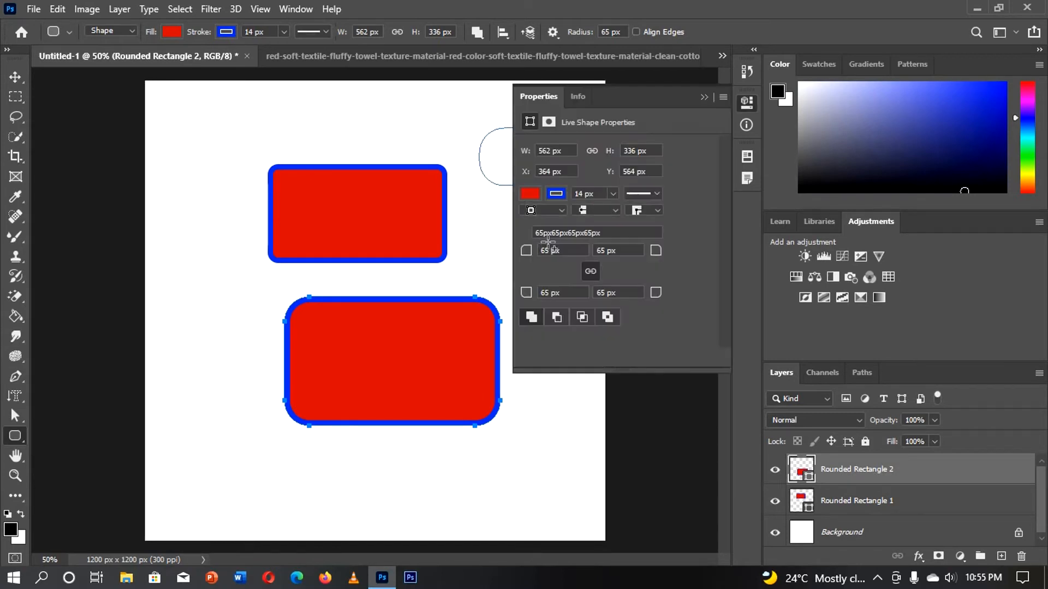
click(548, 244)
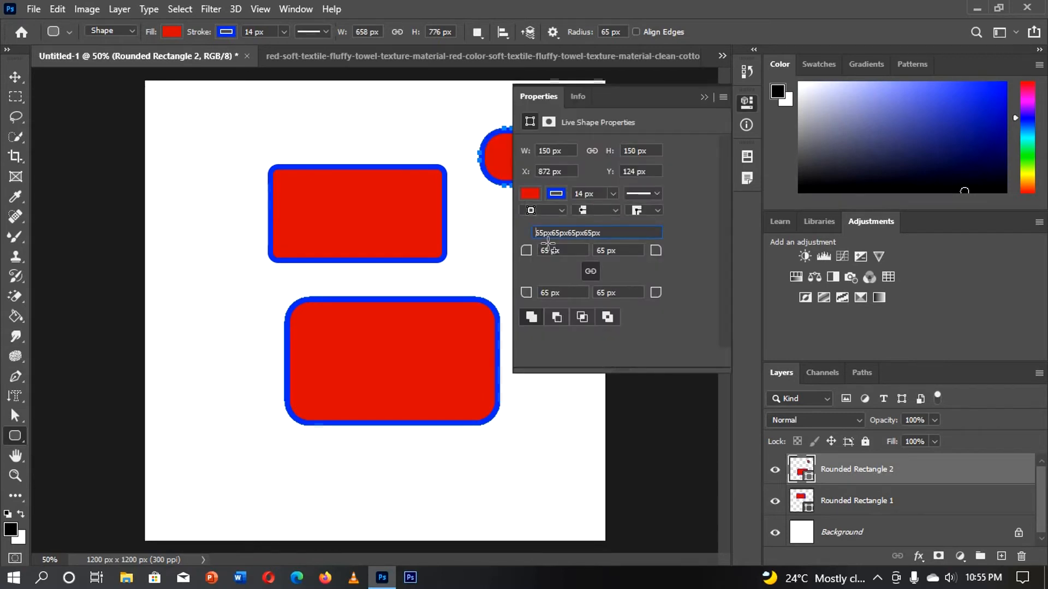
click(703, 96)
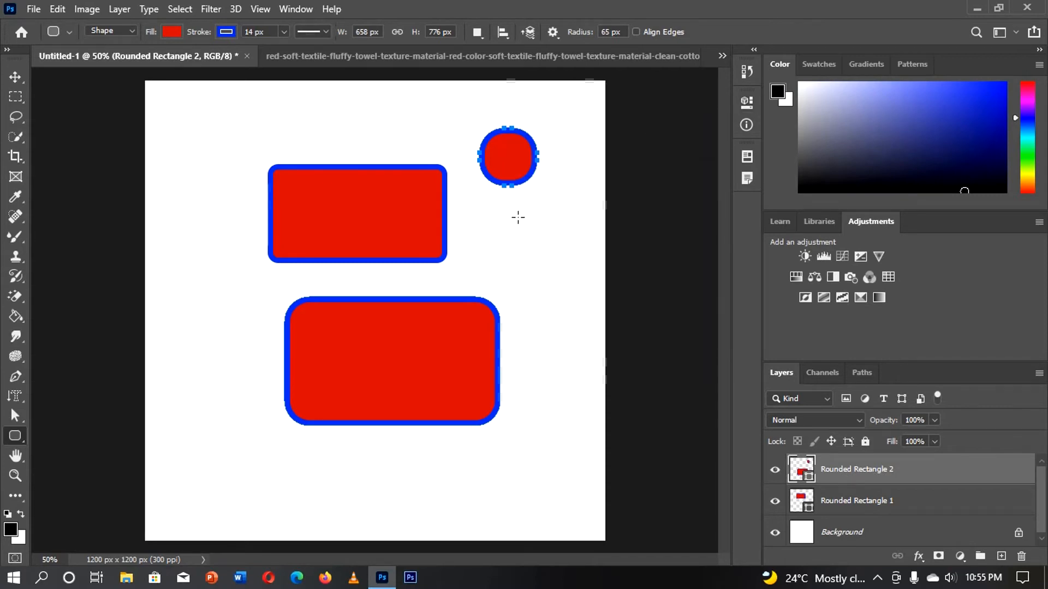
key(shift)
drag(516, 217, 593, 391)
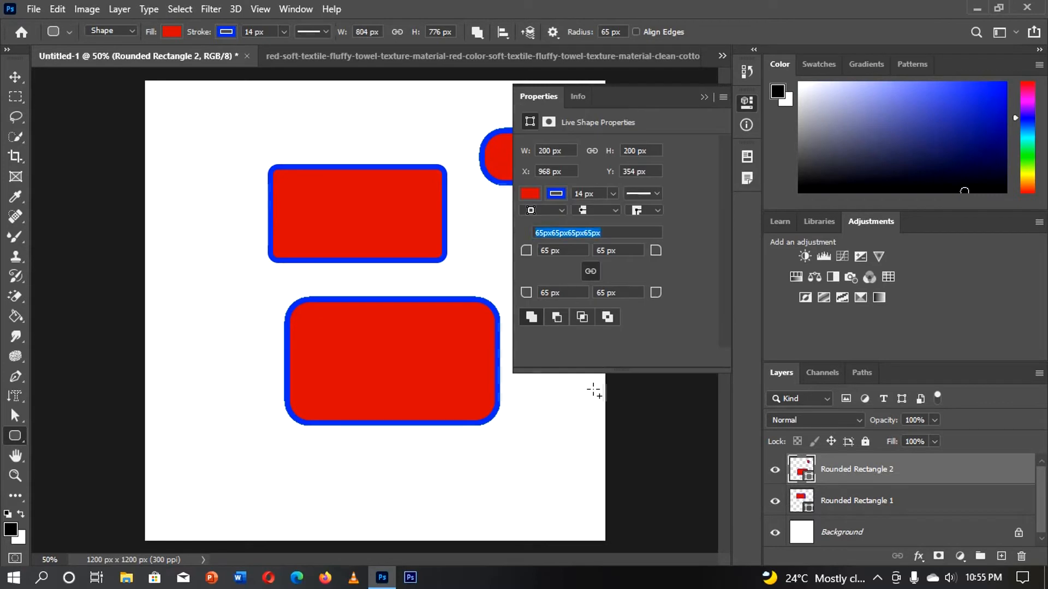
click(708, 98)
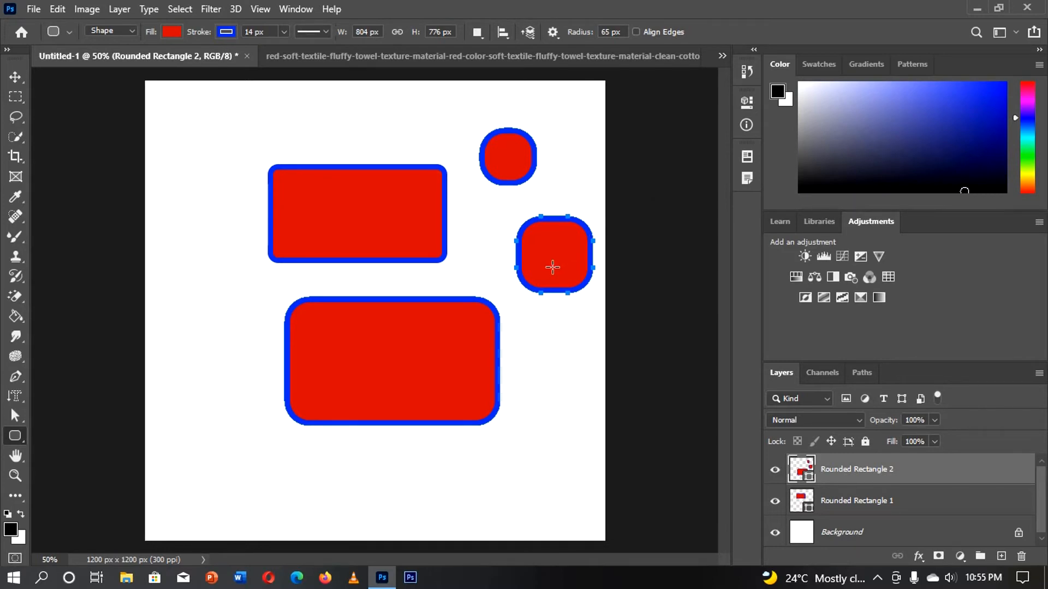
Undo all the rounded shapes and the stroke change until the canvas is blank.
key(ctrl+z)
key(ctrl+z)
key(ctrl+z)
key(ctrl+z)
key(ctrl+z)
key(ctrl+z)
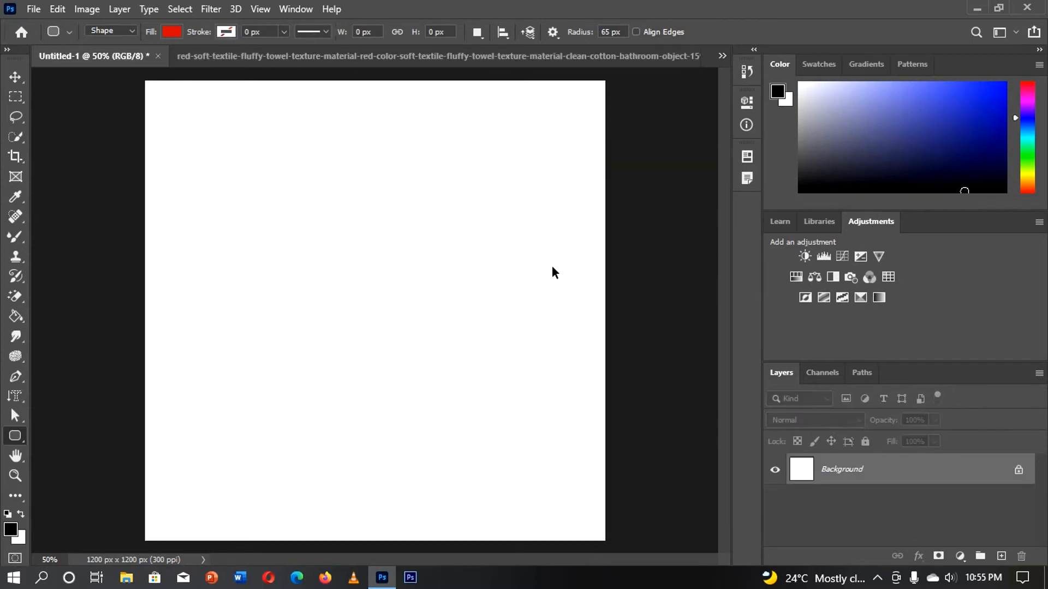
Draw a red ellipse about 442 by 252 px in the upper part of the canvas with the Ellipse tool.
right_click(15, 441)
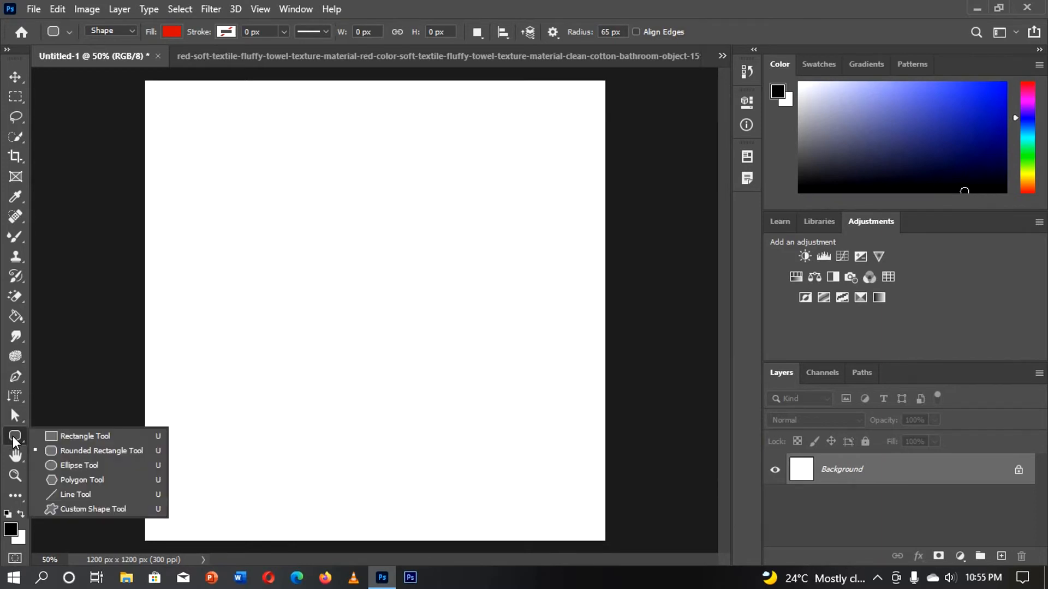
click(58, 464)
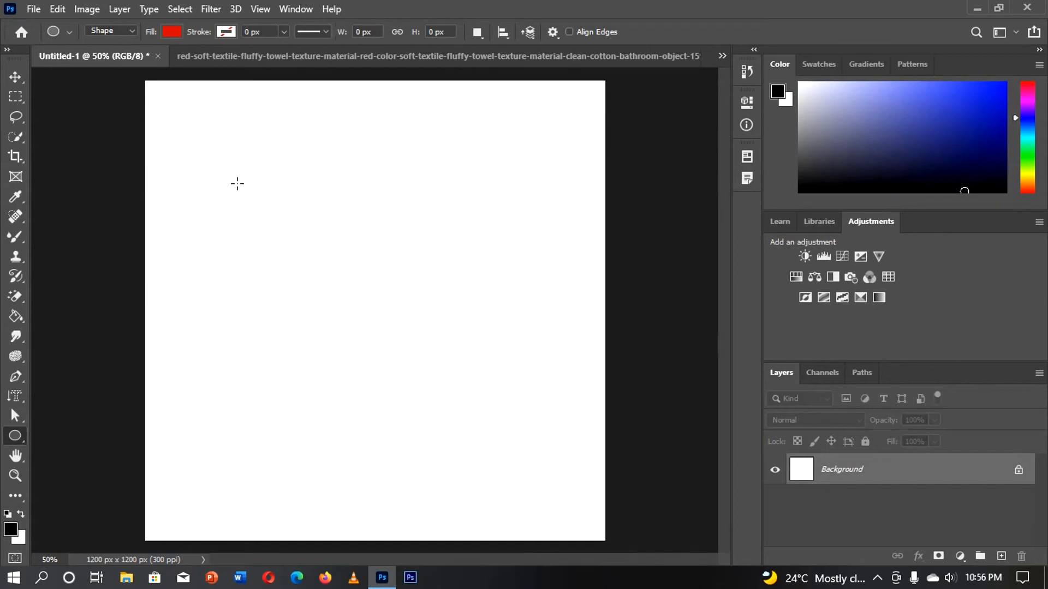
drag(229, 158, 398, 254)
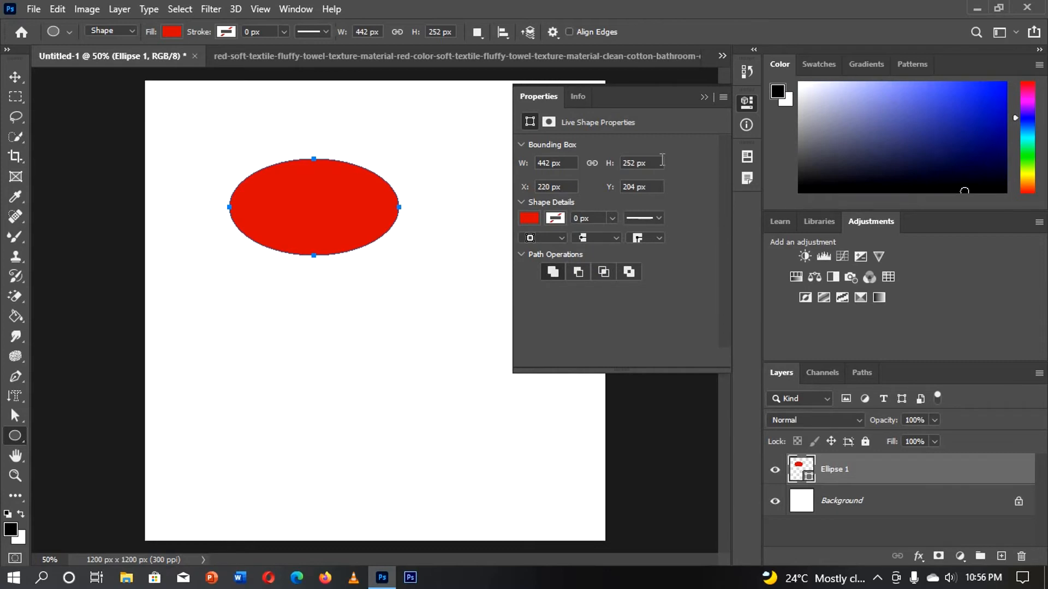
click(701, 96)
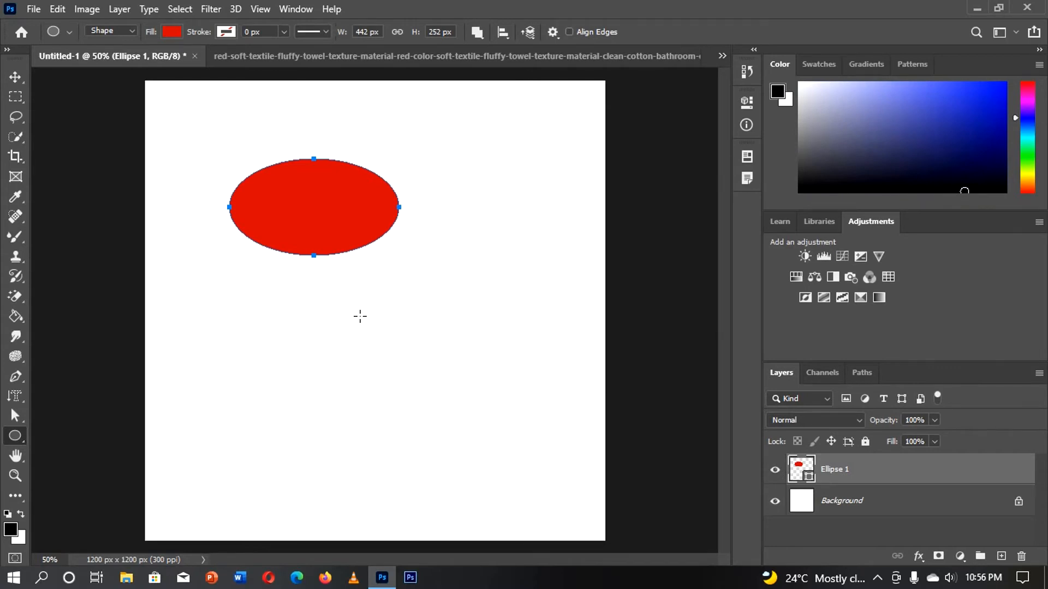
Draw a perfect circle about 310 px across below the ellipse, and undo both shapes.
drag(360, 318, 479, 511)
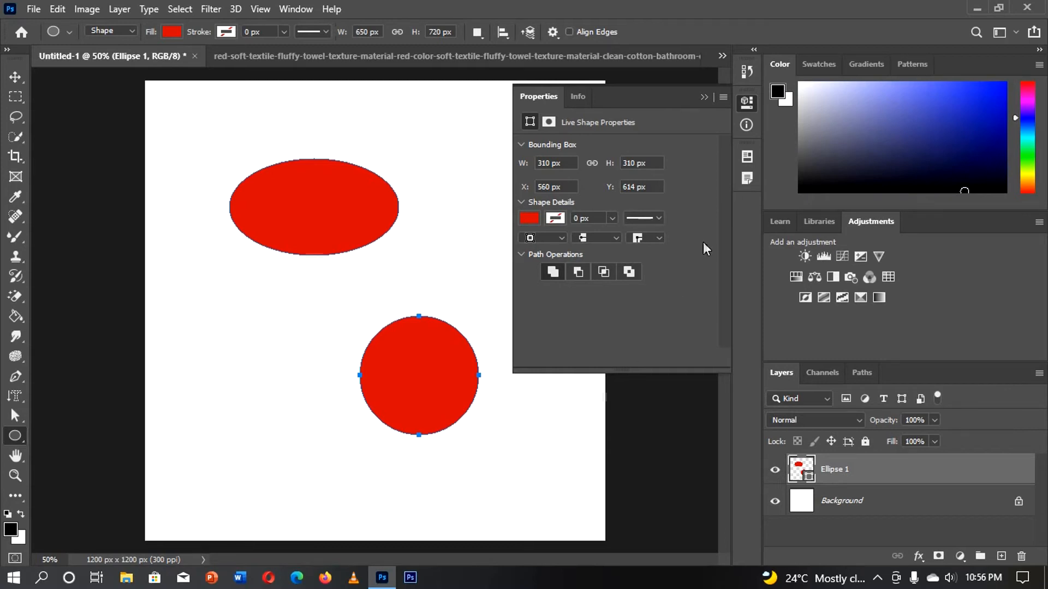
click(703, 97)
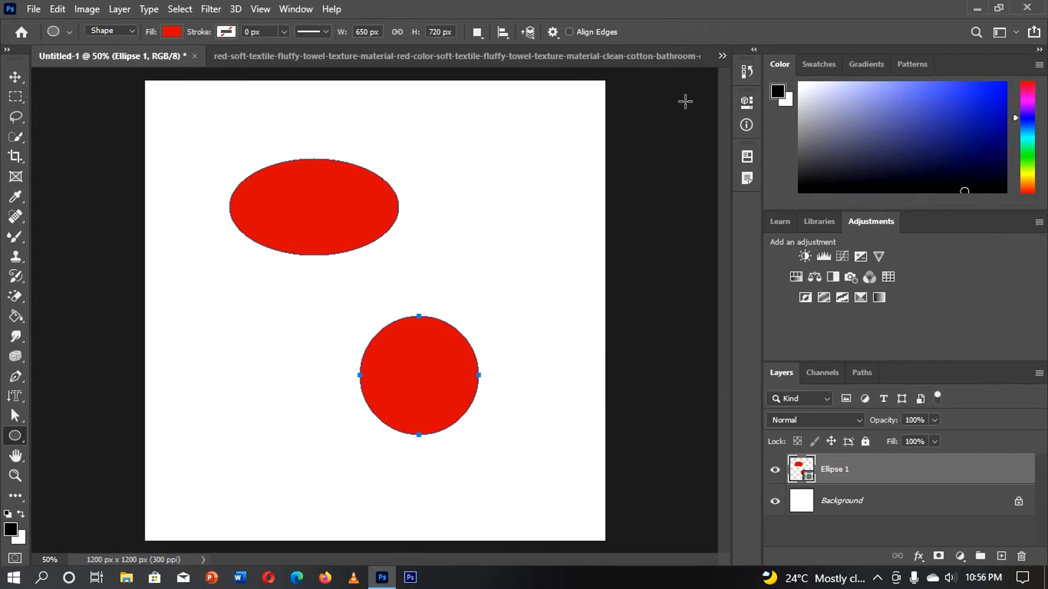
key(ctrl+z)
key(ctrl+z)
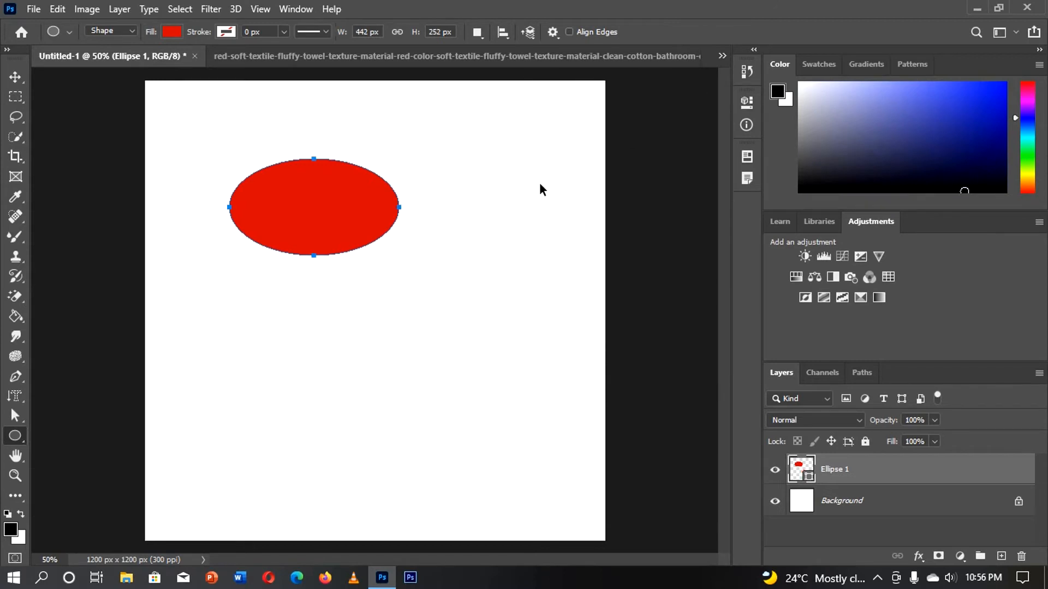
Draw a red three-sided polygon about 601 by 549 px near the canvas's upper-left corner with the Polygon tool.
click(13, 436)
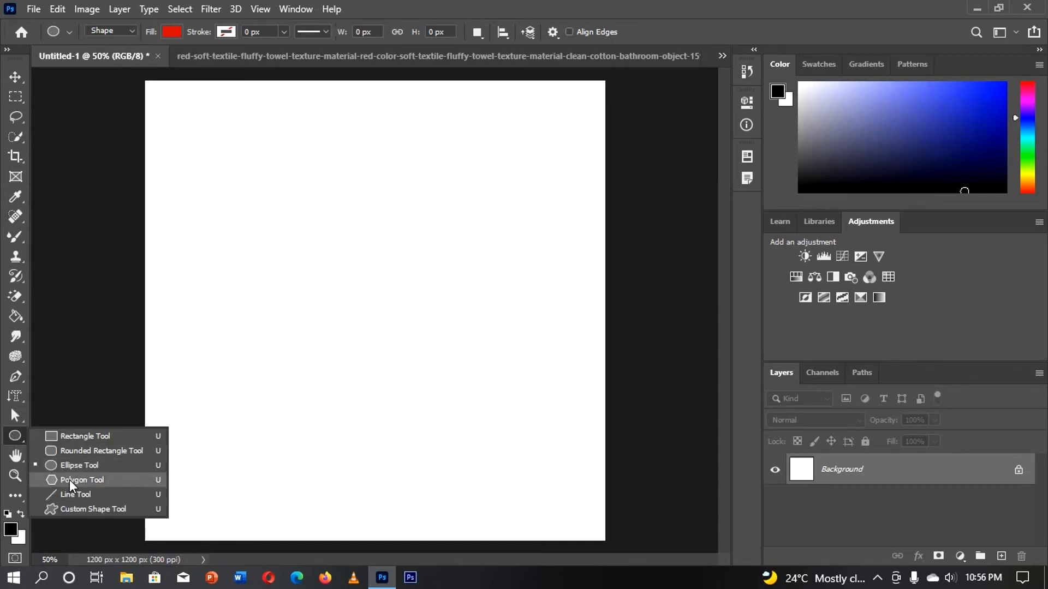
key(Escape)
key(shift+u)
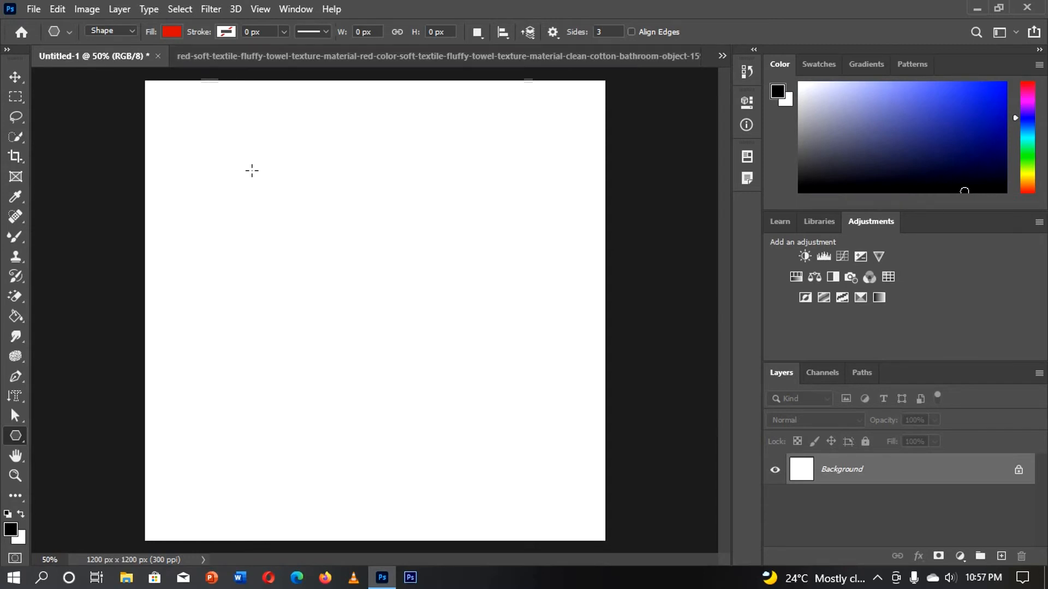
drag(246, 178, 354, 255)
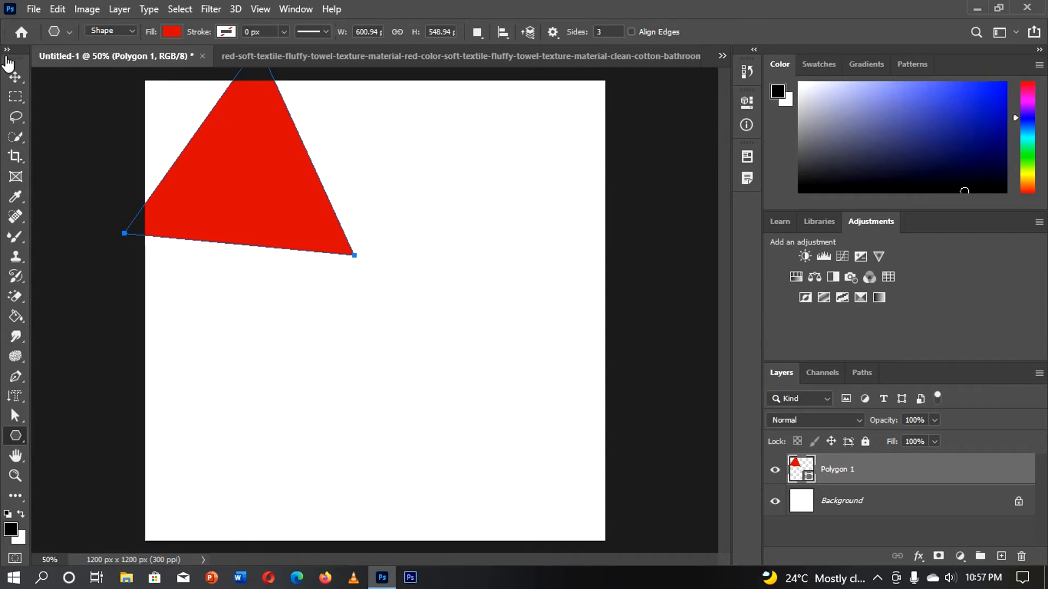
Move the triangle fully onto the canvas, and undo both the move and the triangle.
click(15, 76)
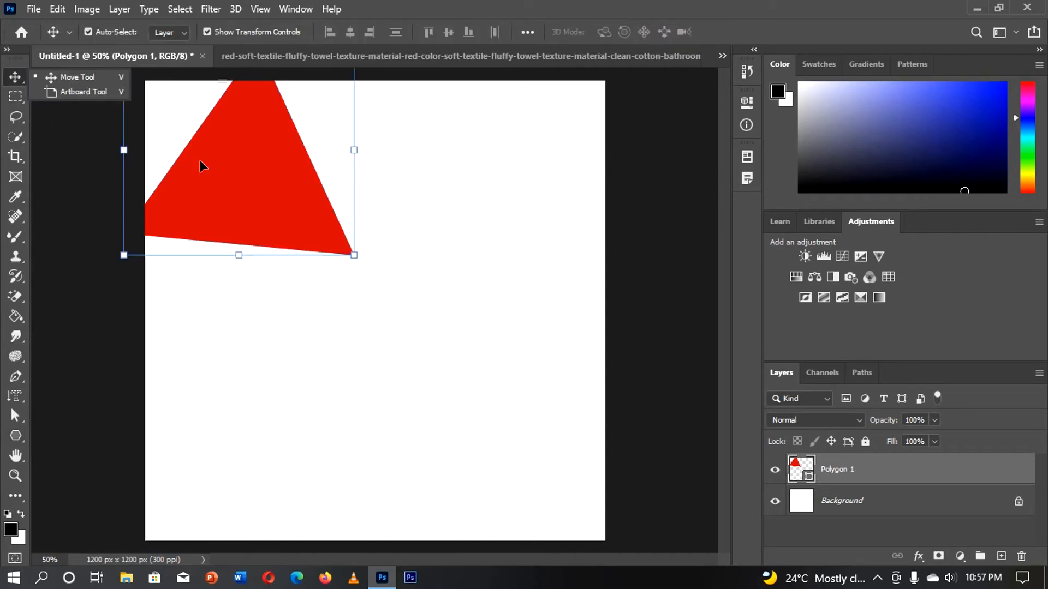
drag(200, 160, 264, 214)
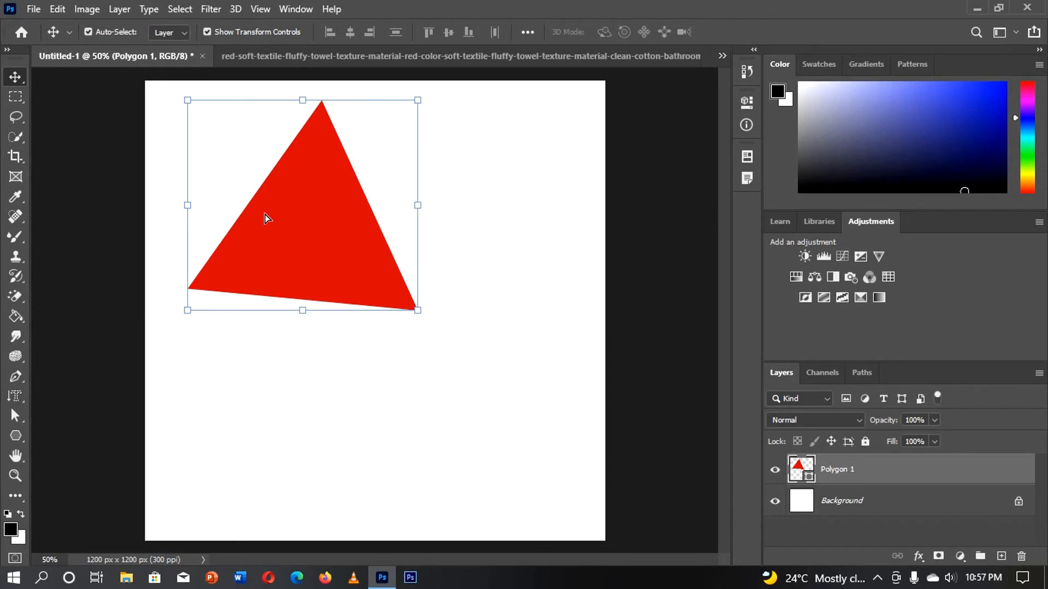
key(ctrl+z)
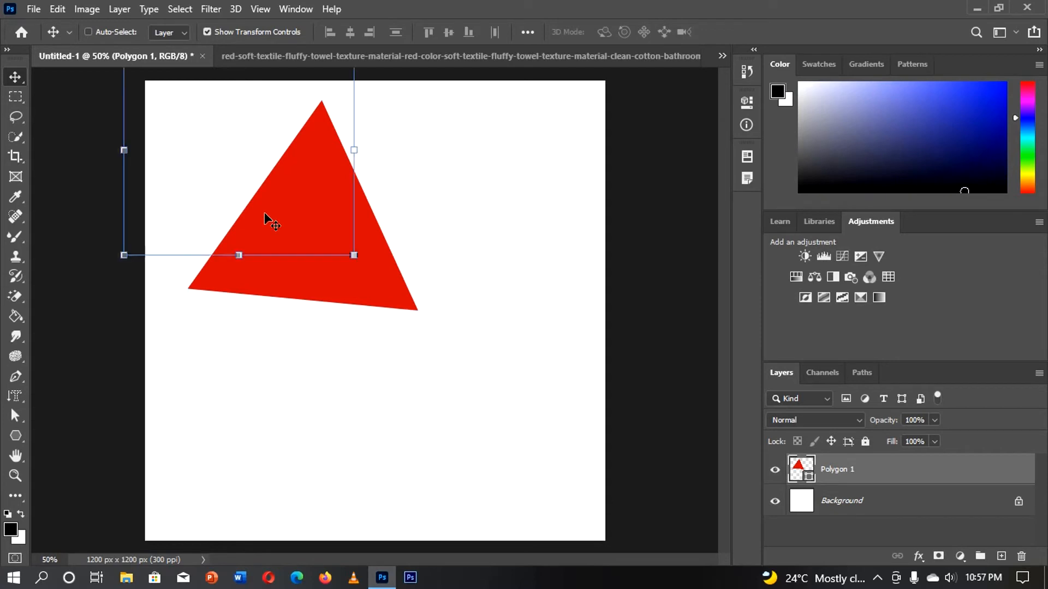
key(ctrl+z)
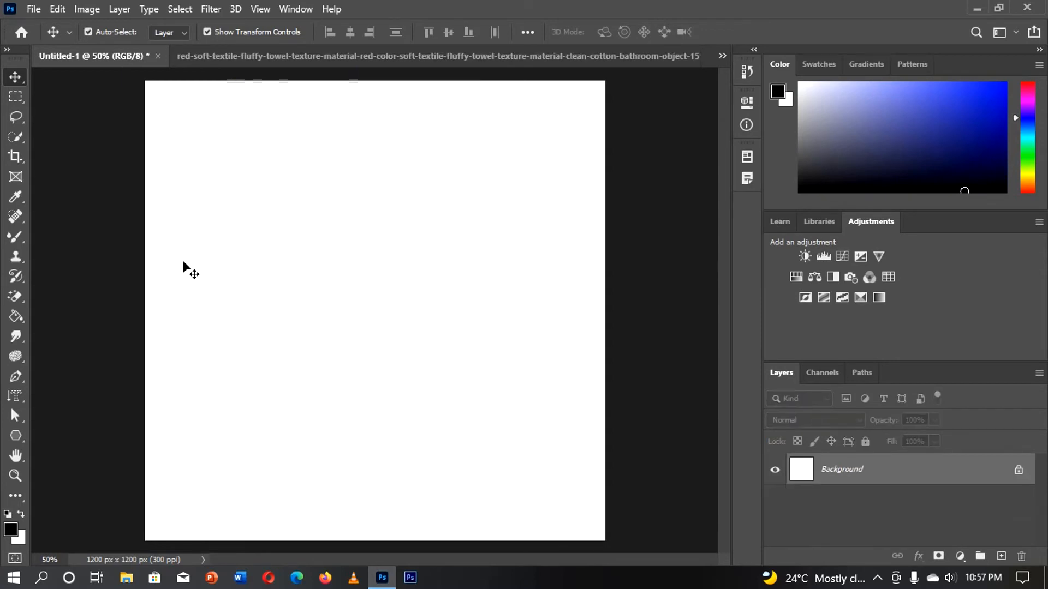
Draw a polygon with 10 sides, about 564 by 559 px, in the upper part of the canvas, and undo it.
click(15, 435)
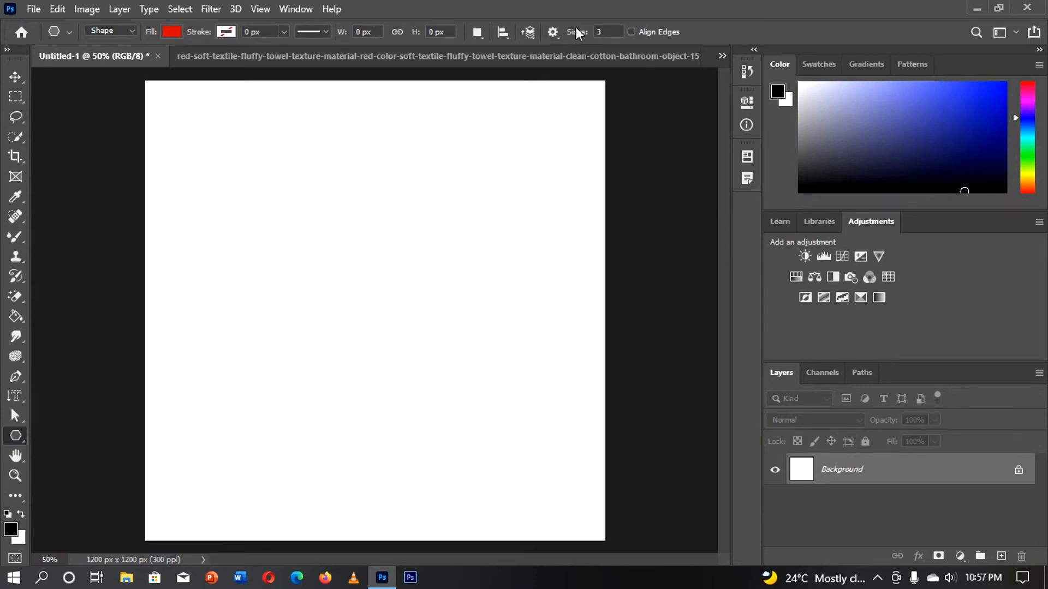
click(598, 32)
key(BackSpace)
text(10)
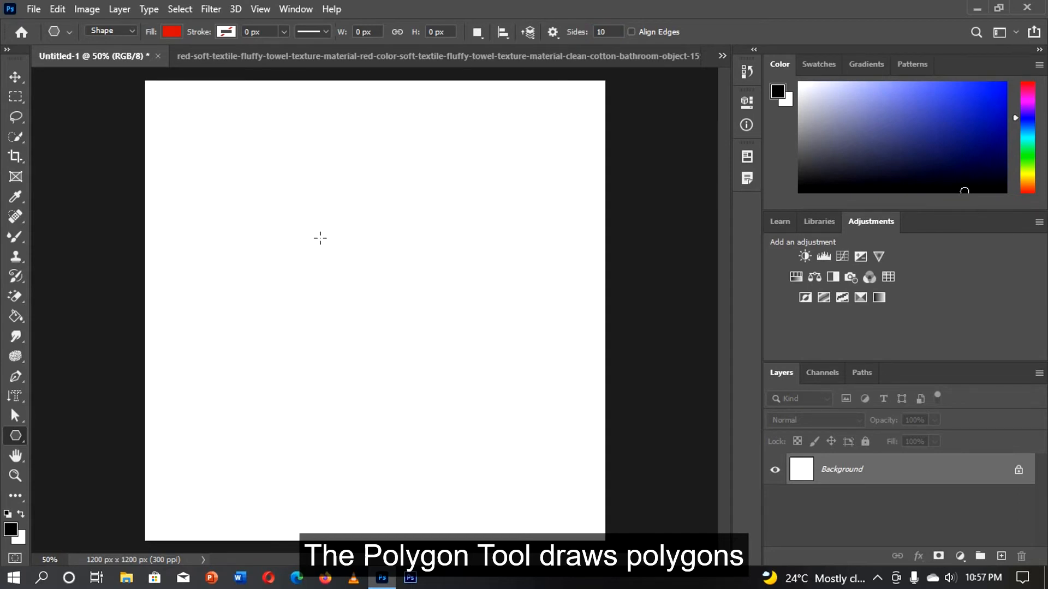
drag(310, 235, 388, 309)
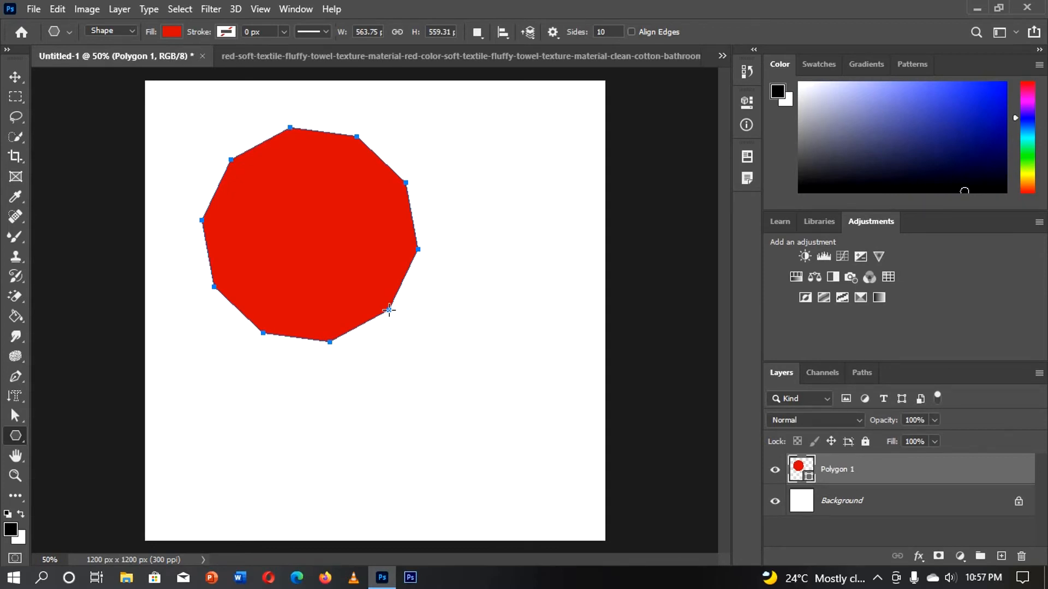
key(ctrl+z)
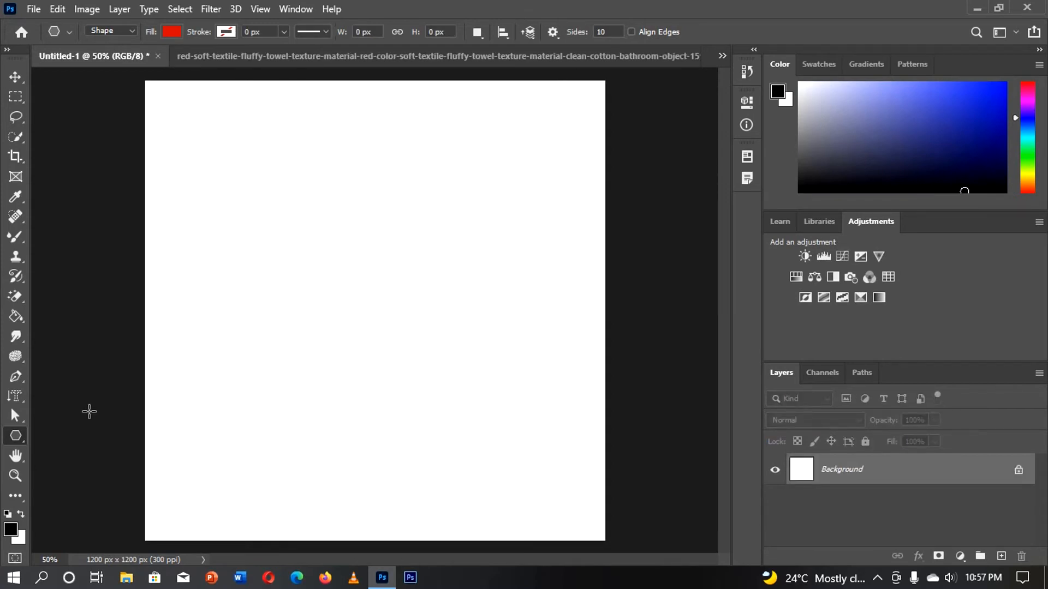
Draw a nearly vertical red line about 357 px tall with the Line tool at 50 px weight.
right_click(12, 436)
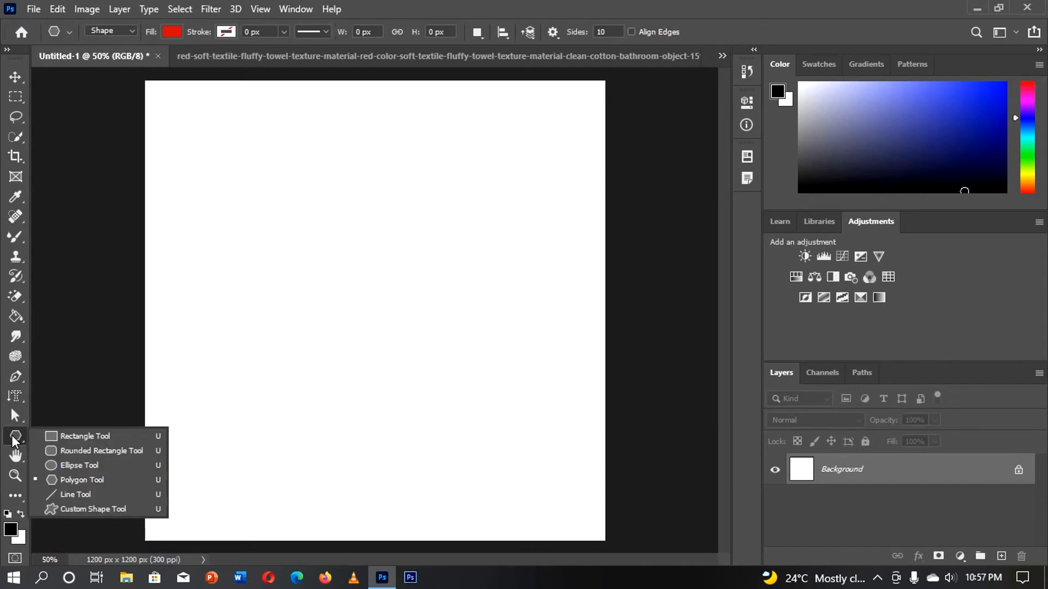
click(64, 495)
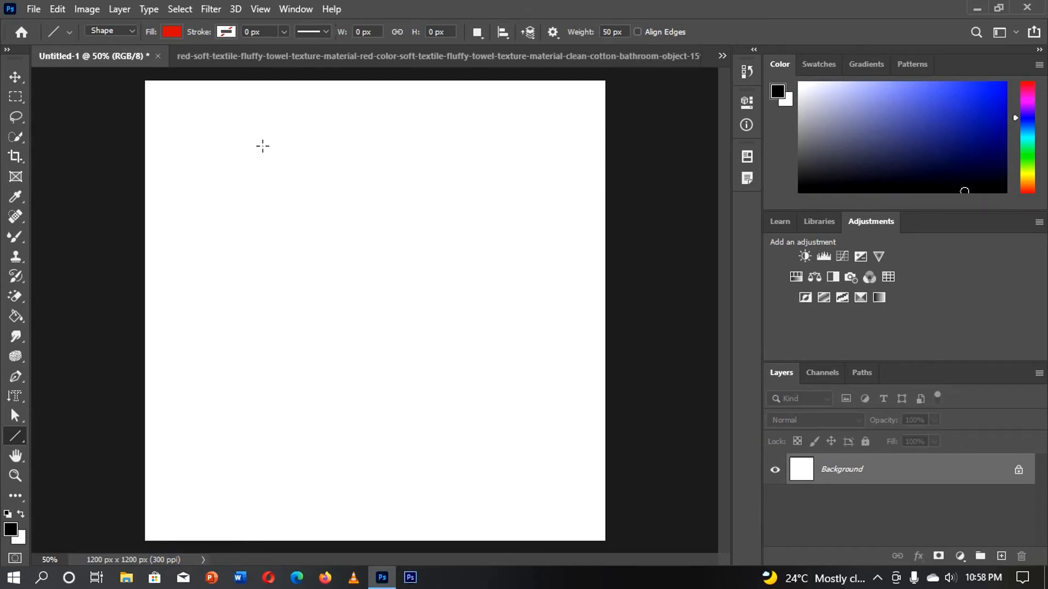
drag(241, 146, 246, 282)
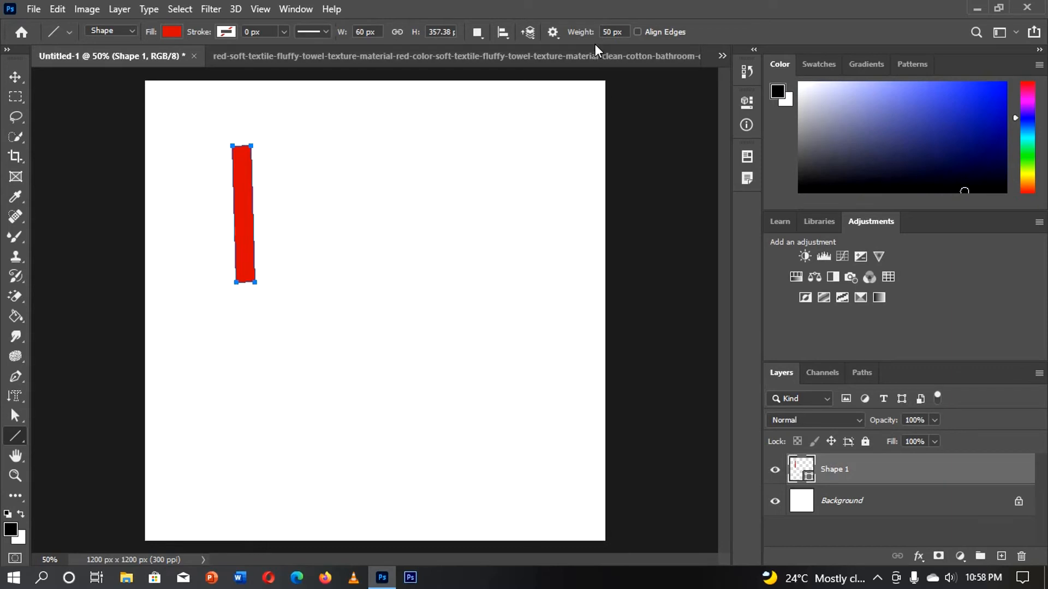
Draw a second nearly vertical line of 2 px weight, about 320 px tall, beside the thick one, and select the thick line's layer.
drag(581, 36, 544, 40)
drag(424, 154, 416, 278)
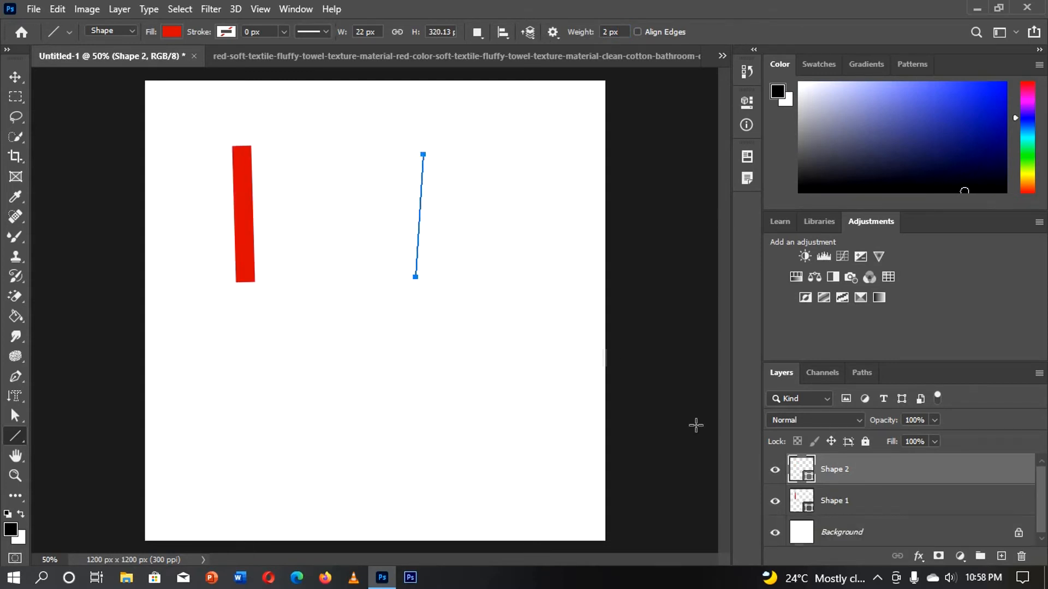
click(879, 502)
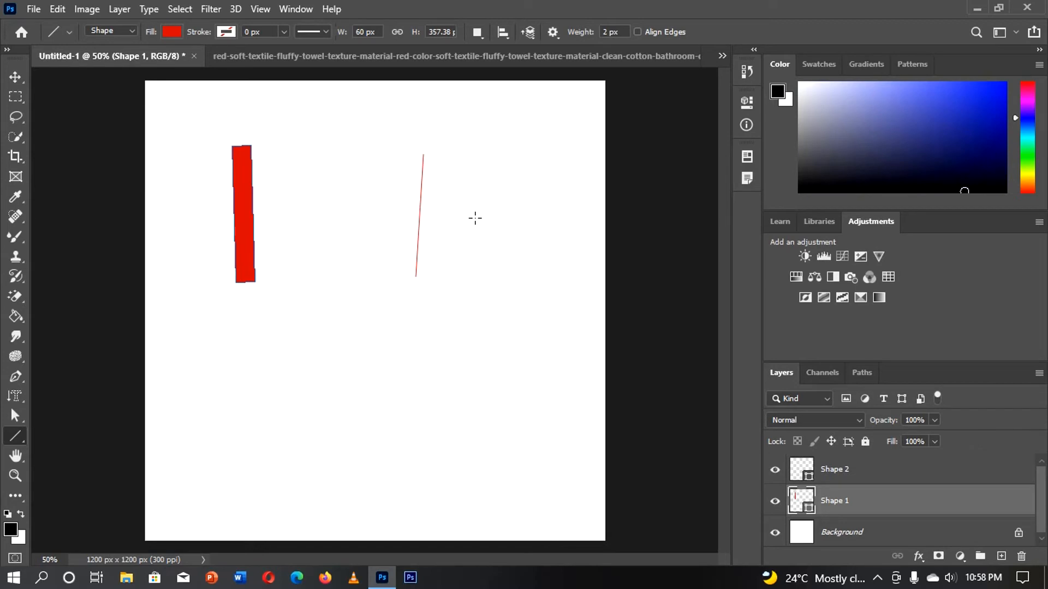
Undo both lines until the canvas is blank.
key(ctrl+z)
key(ctrl+z)
key(ctrl+z)
key(ctrl+z)
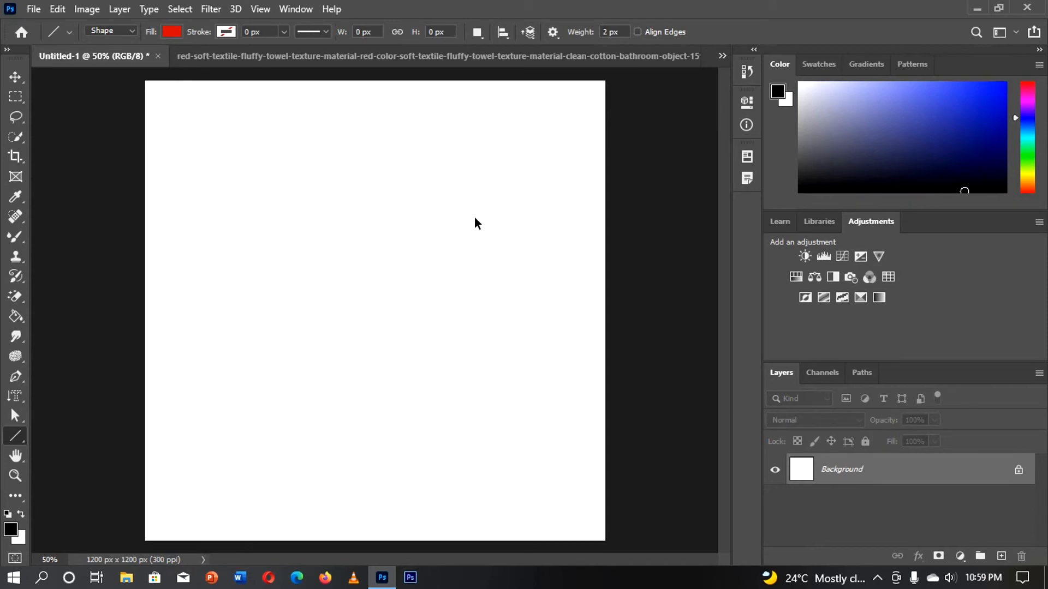
Activate the Custom Shape tool, look through the Leaf Trees group and pick the rodent shape from the Wild Animals group.
right_click(10, 440)
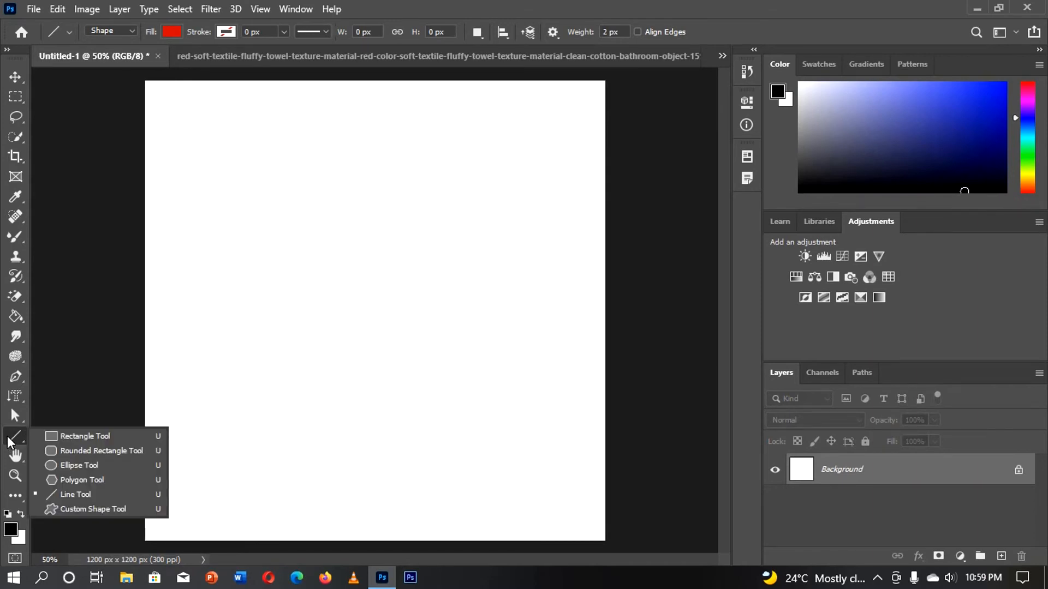
click(76, 506)
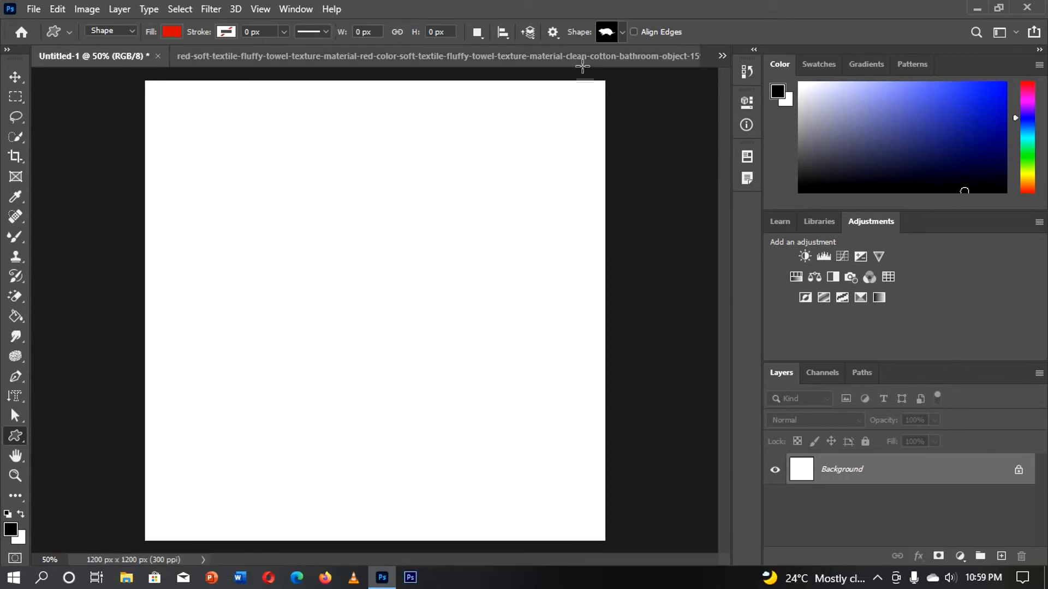
click(623, 32)
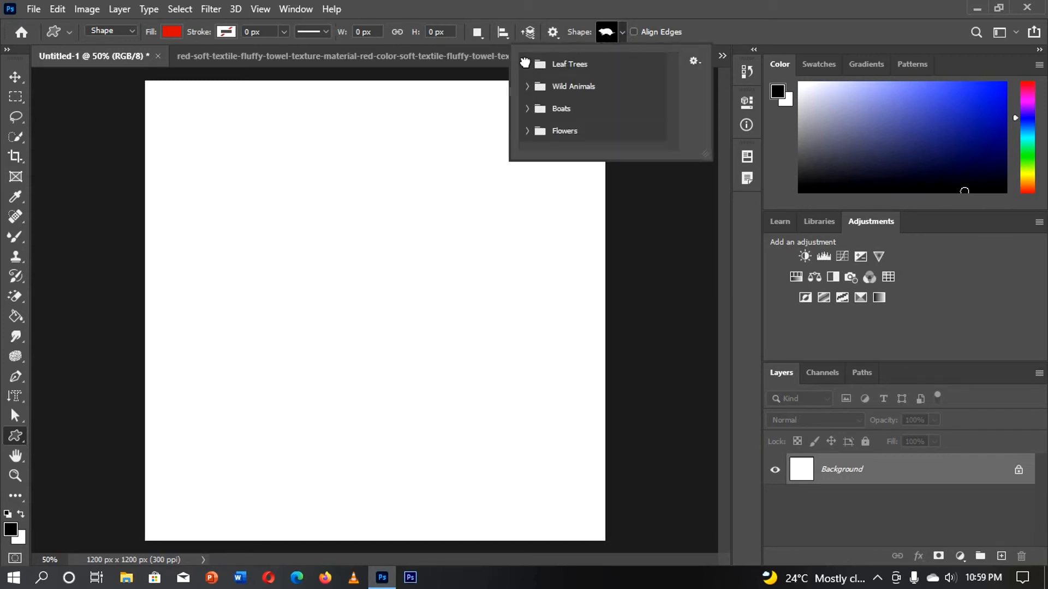
click(525, 63)
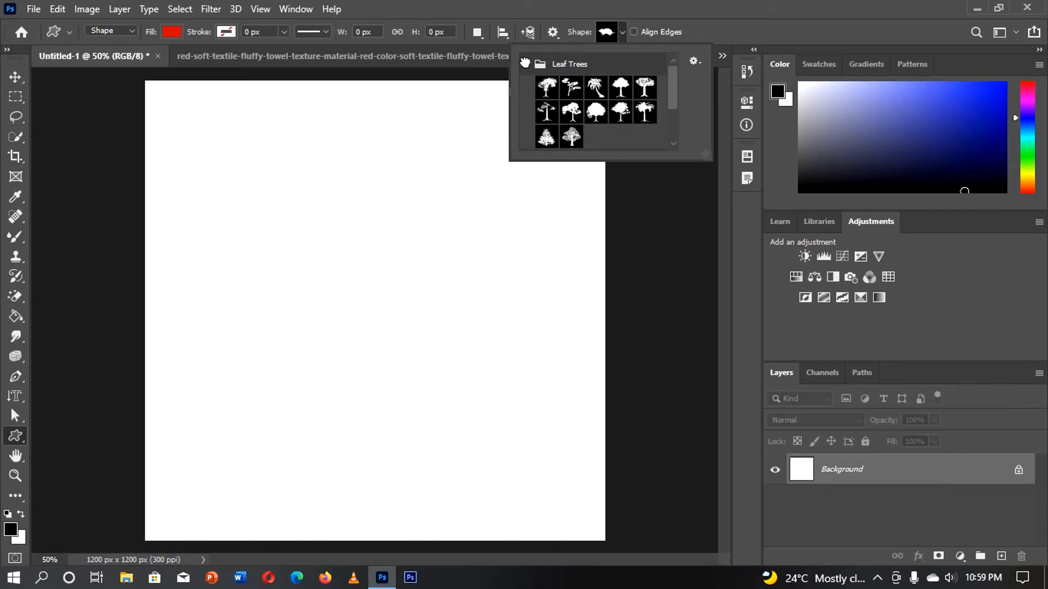
click(525, 63)
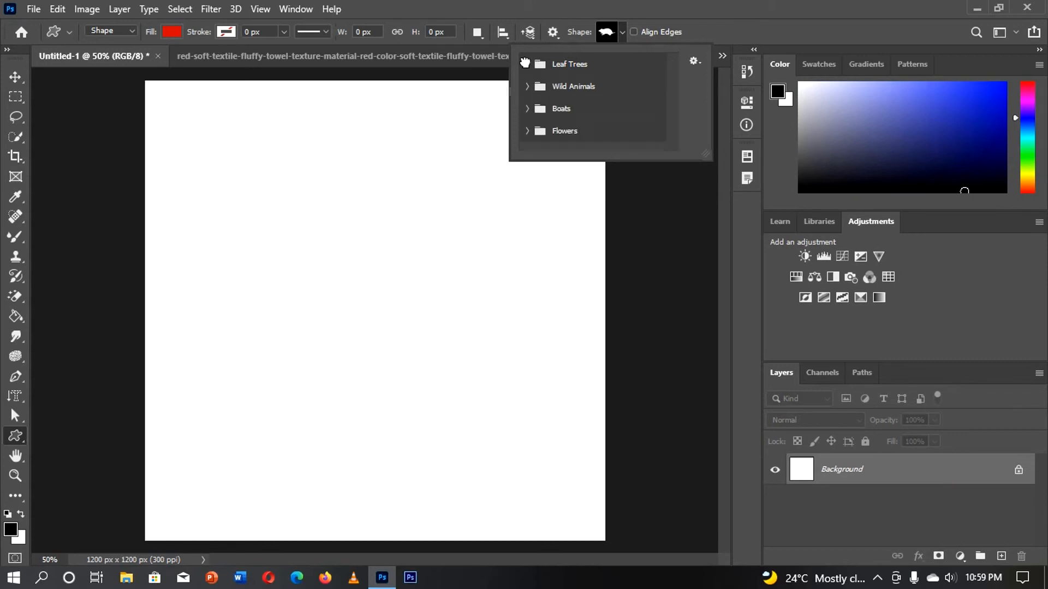
click(524, 64)
click(524, 64)
click(526, 87)
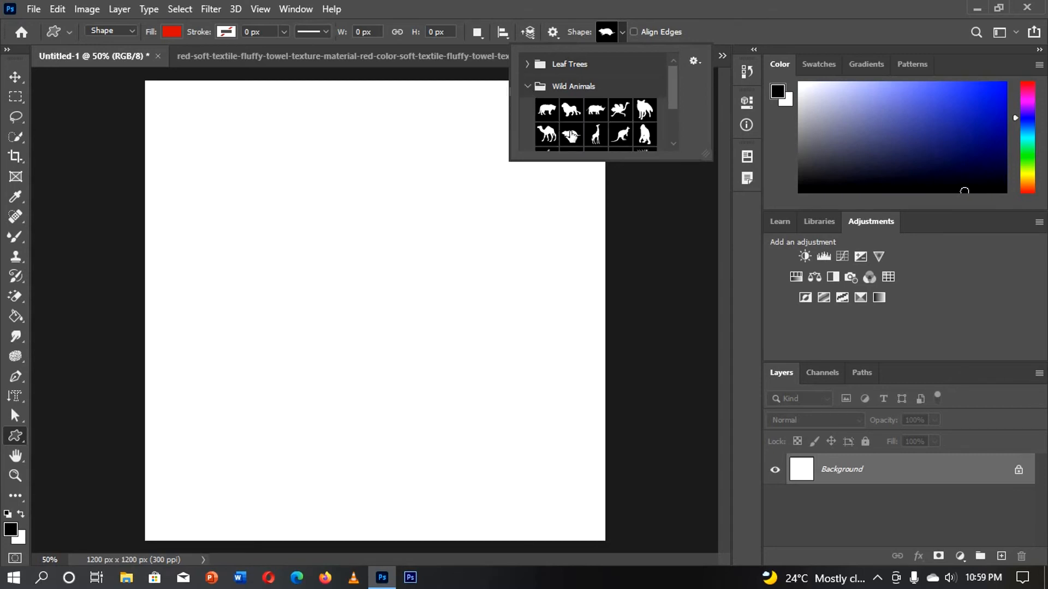
click(571, 135)
Set the shape fill to black and draw the rodent shape about 338 by 212 px right of the canvas centre.
click(165, 32)
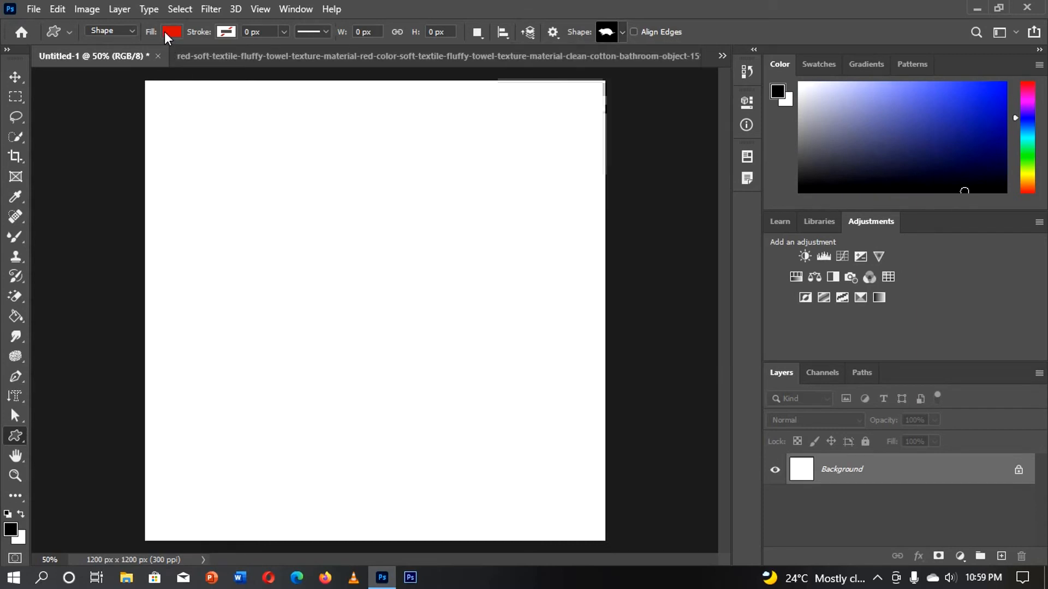
click(165, 31)
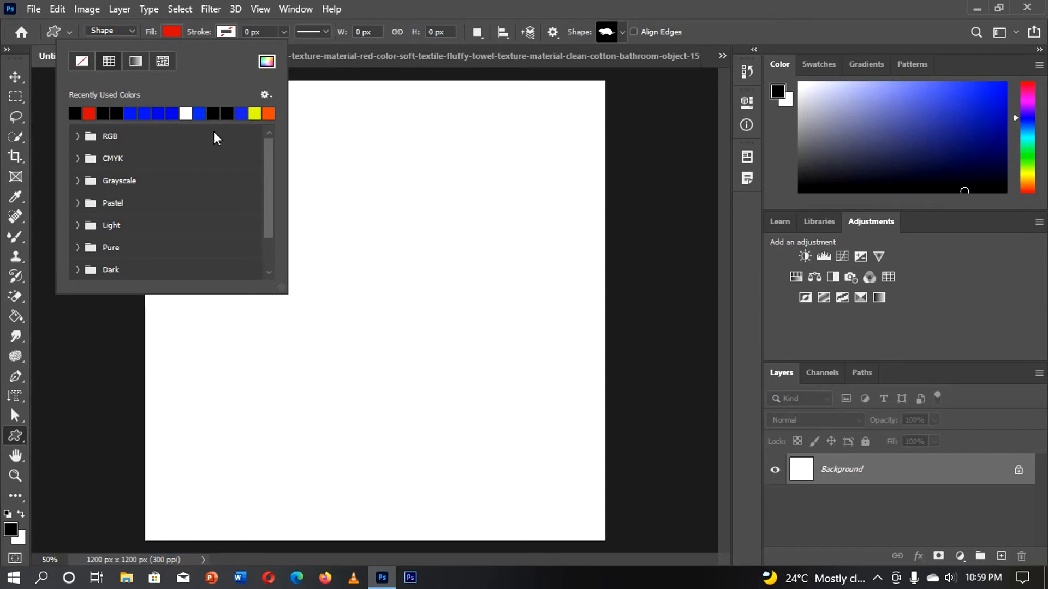
click(214, 113)
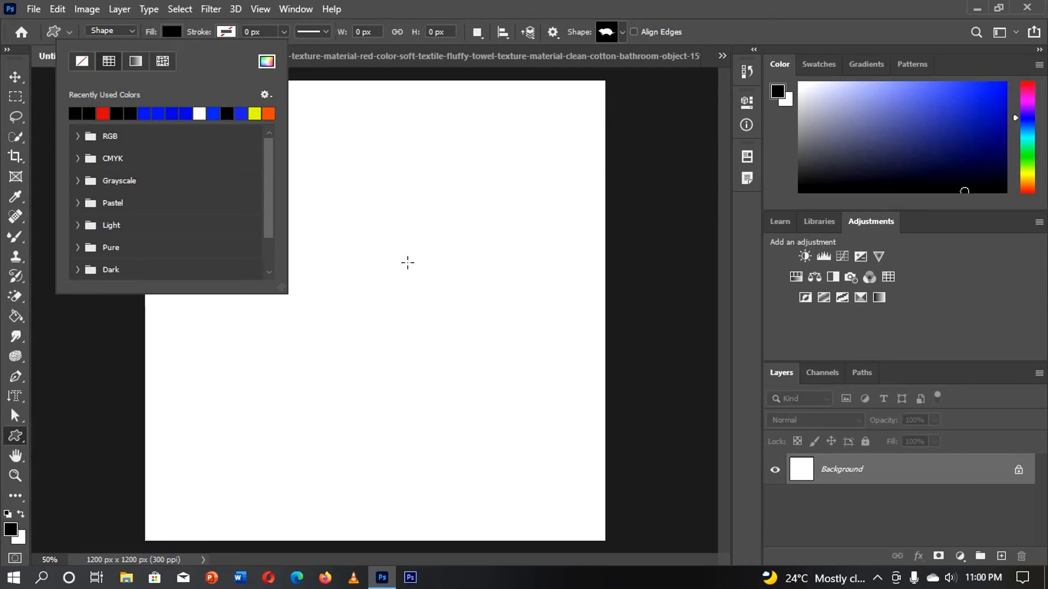
drag(408, 262, 536, 344)
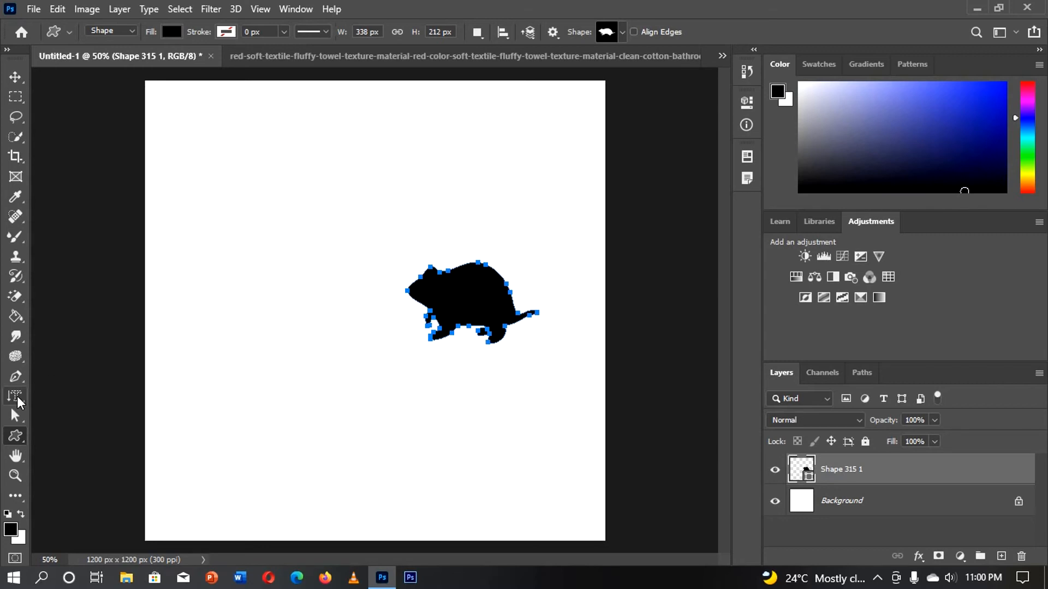
Pull individual anchor points of the rodent's nose, back and tail outward into long spikes with the Direct Selection tool.
click(16, 417)
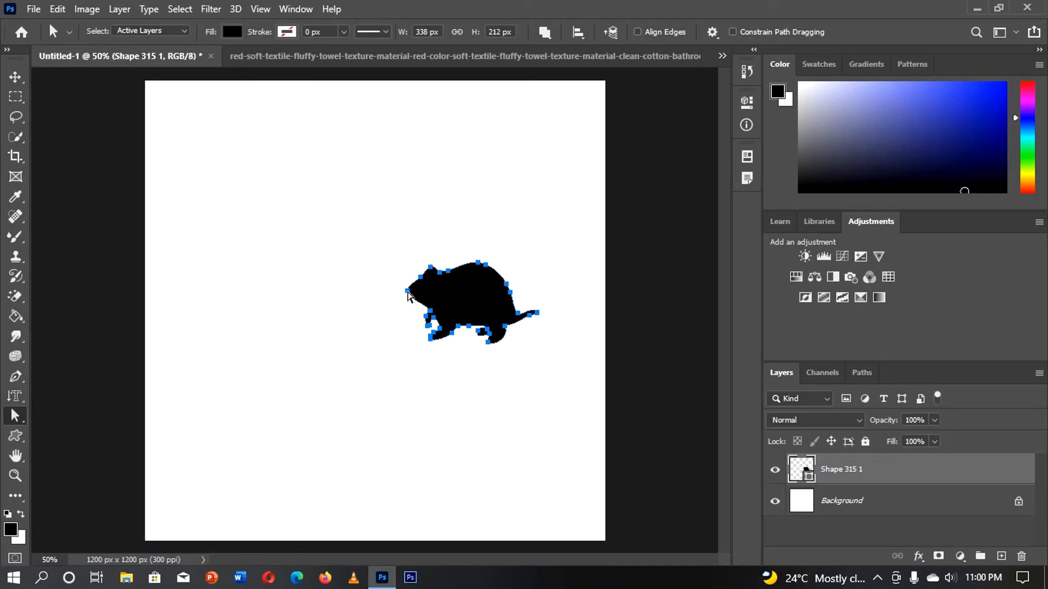
drag(407, 291, 356, 281)
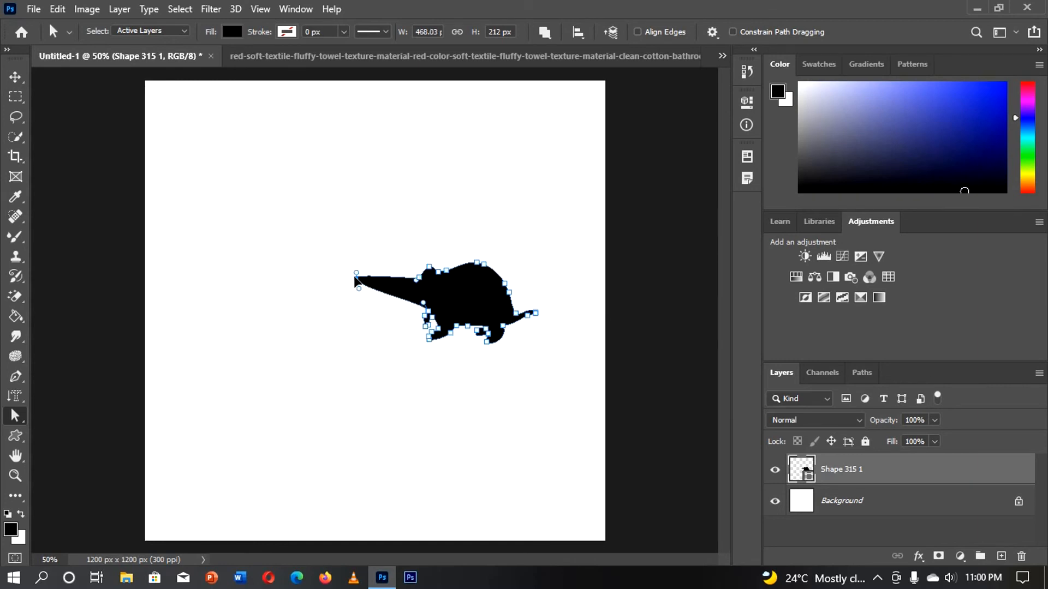
drag(476, 267, 486, 204)
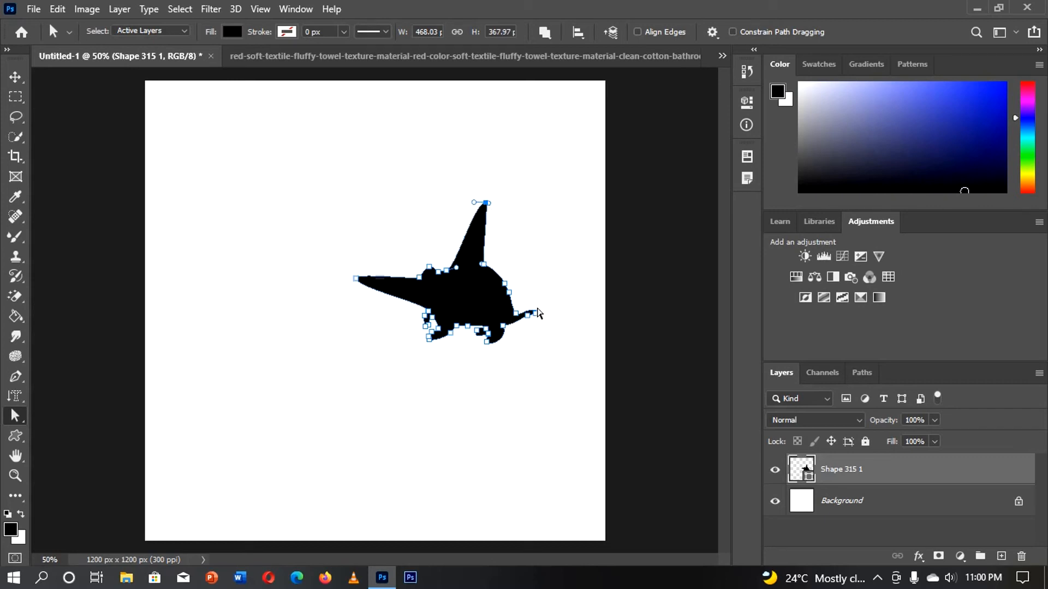
drag(535, 313, 561, 238)
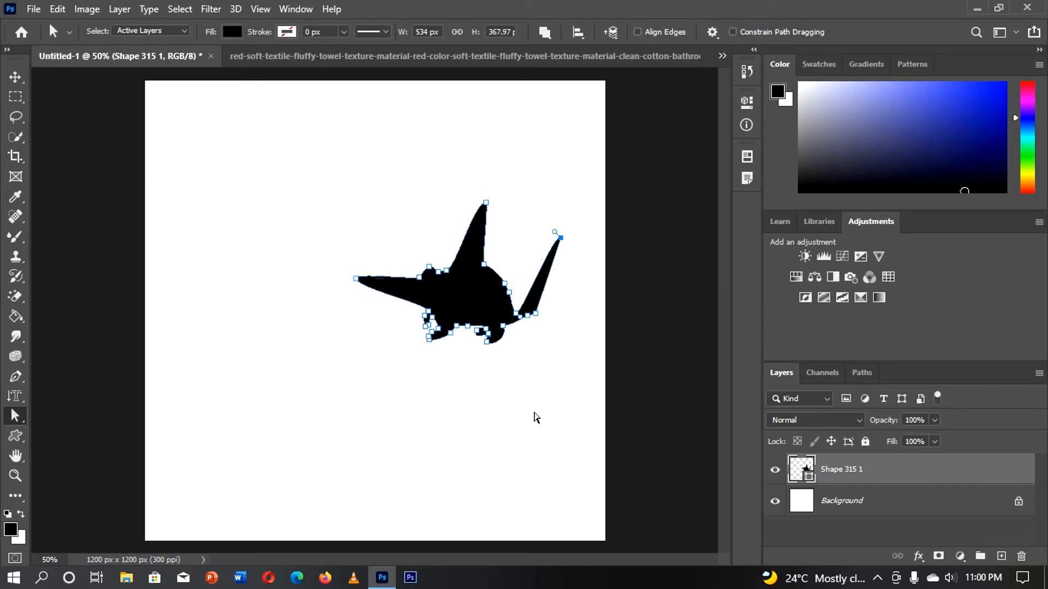
Undo the anchor point edits and the rodent shape until the canvas is blank.
key(ctrl+z)
key(ctrl+z)
key(ctrl+z)
key(ctrl+z)
key(ctrl+z)
key(ctrl+z)
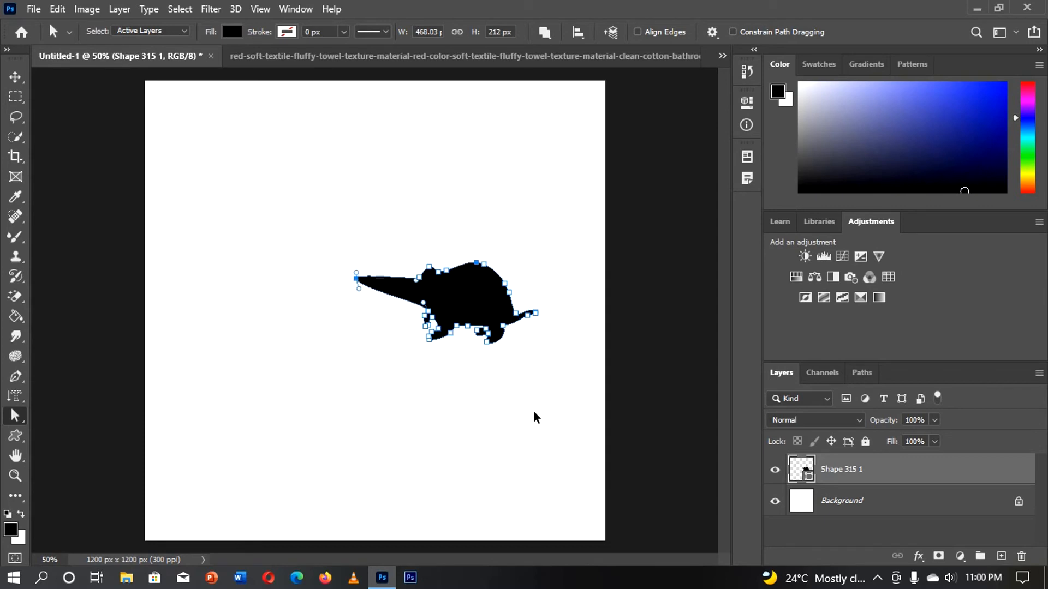
key(ctrl+z)
key(ctrl+z)
key(ctrl+z)
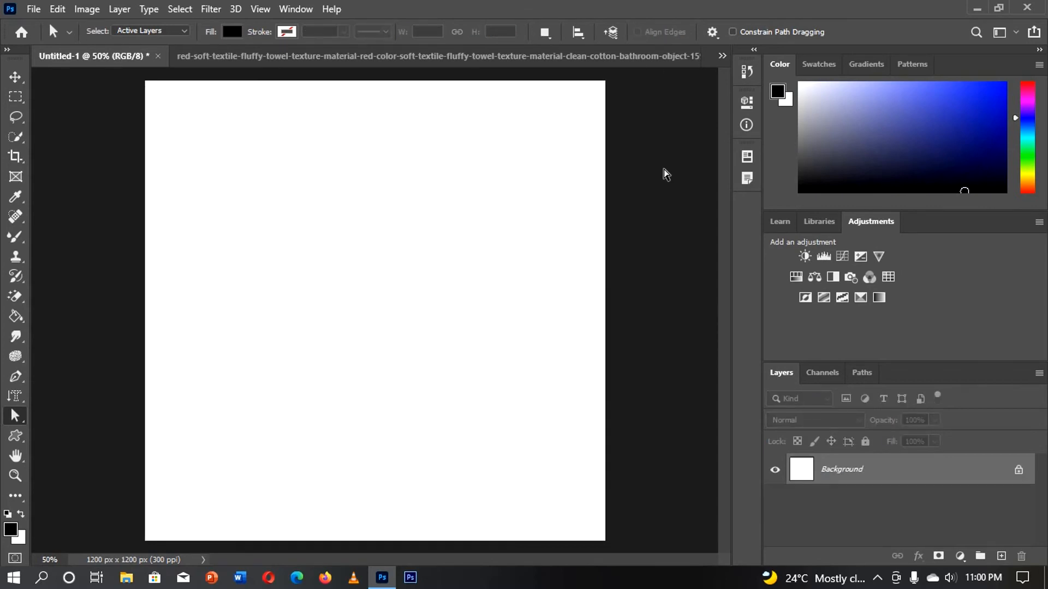
Pick the giraffe from the Wild Animals custom shapes and draw it about 232 by 352 px near the canvas centre.
click(14, 438)
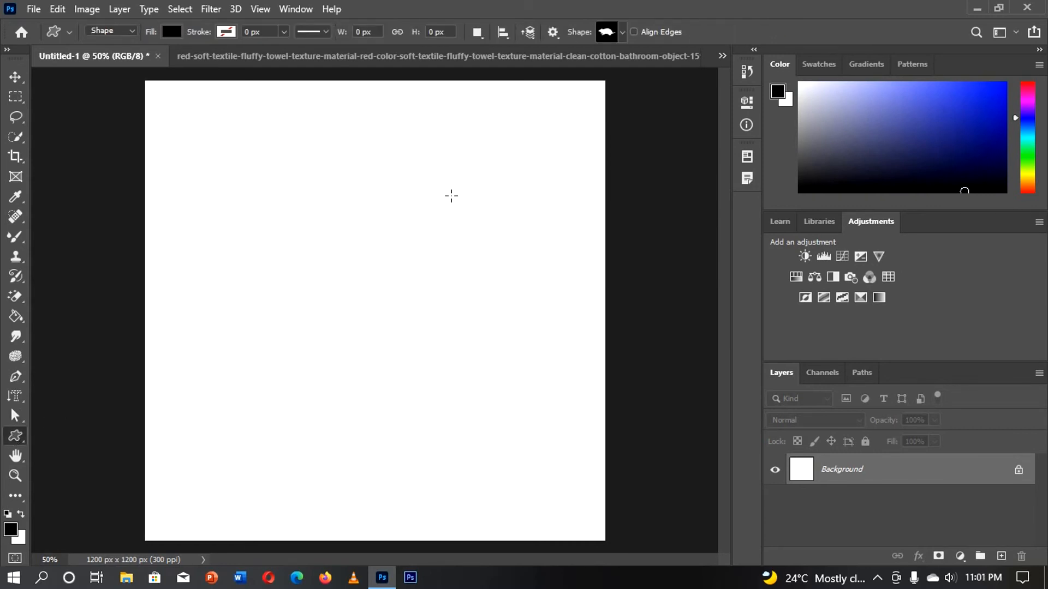
click(622, 34)
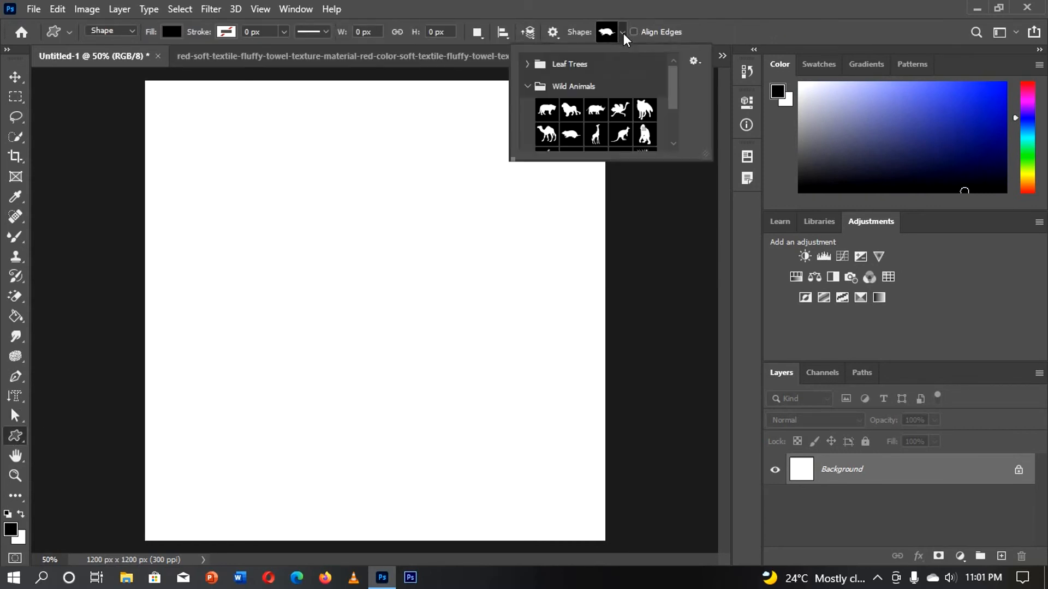
click(596, 133)
drag(331, 212, 419, 346)
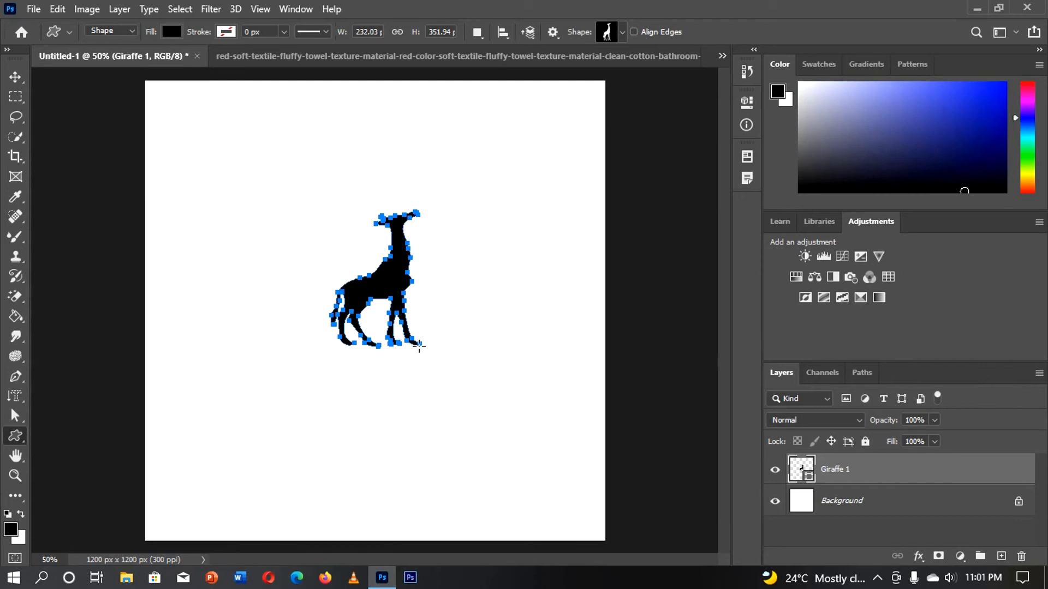
Distort the giraffe with the Direct Selection tool by pulling points and handles at its chest, front hoof, hind leg and head.
click(13, 419)
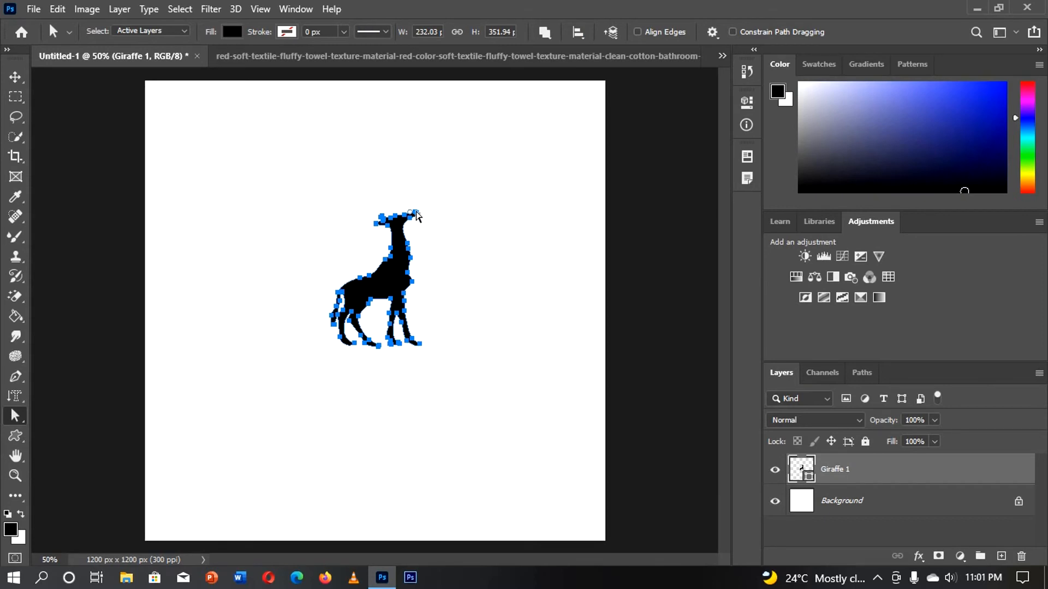
mouse_move(416, 216)
mouse_down()
mouse_move(433, 211)
mouse_move(412, 217)
mouse_up()
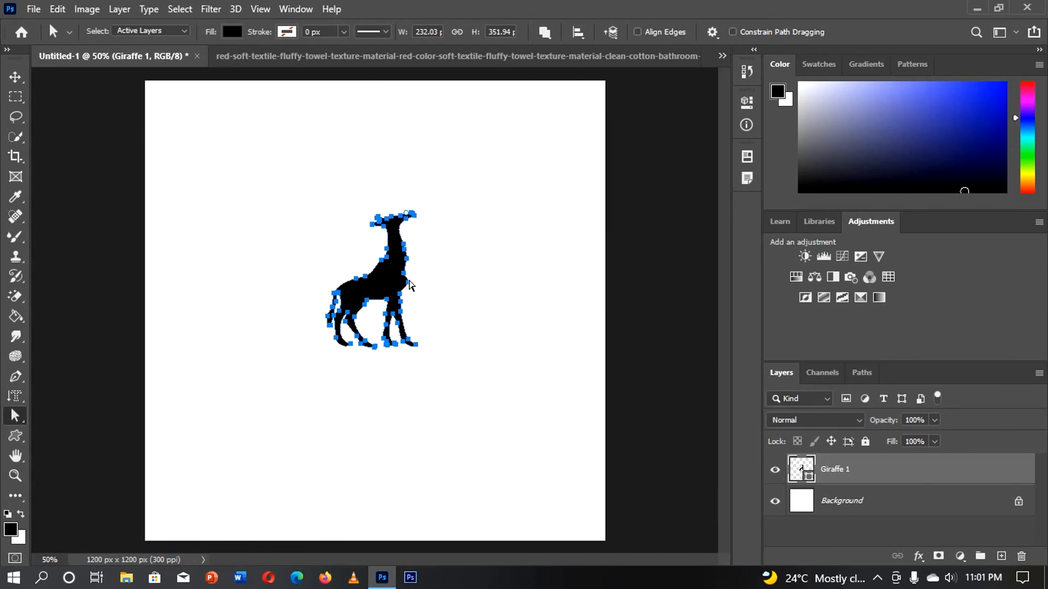
click(409, 282)
drag(409, 281, 460, 283)
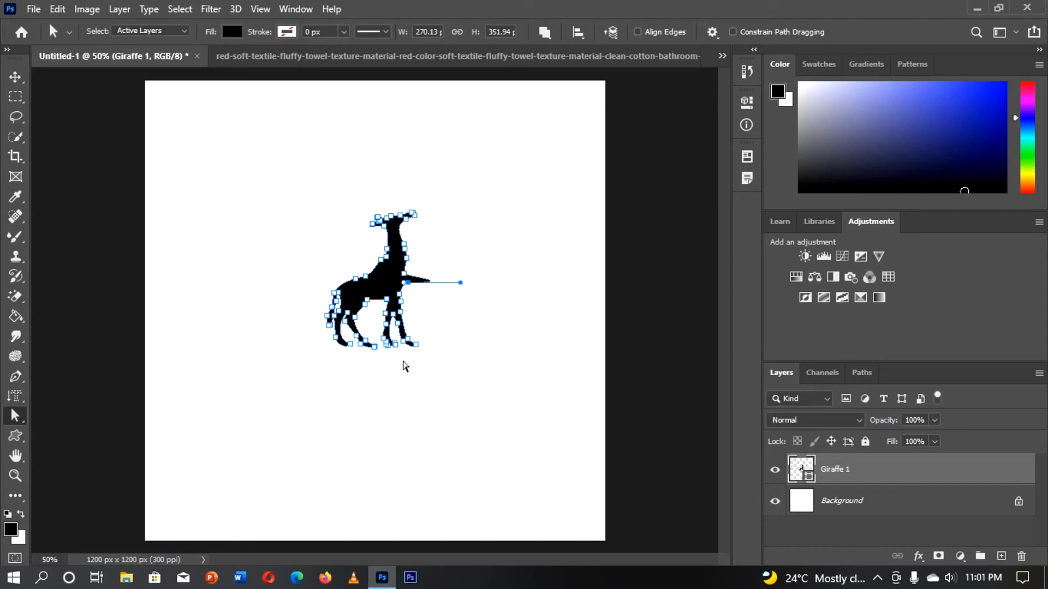
drag(415, 348, 484, 389)
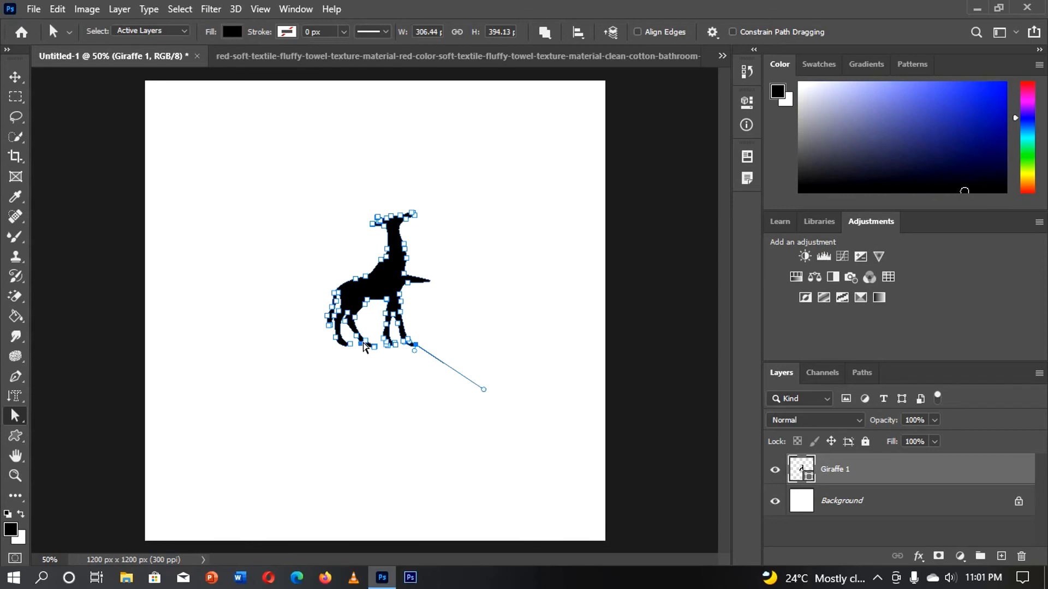
click(361, 348)
drag(361, 346, 360, 397)
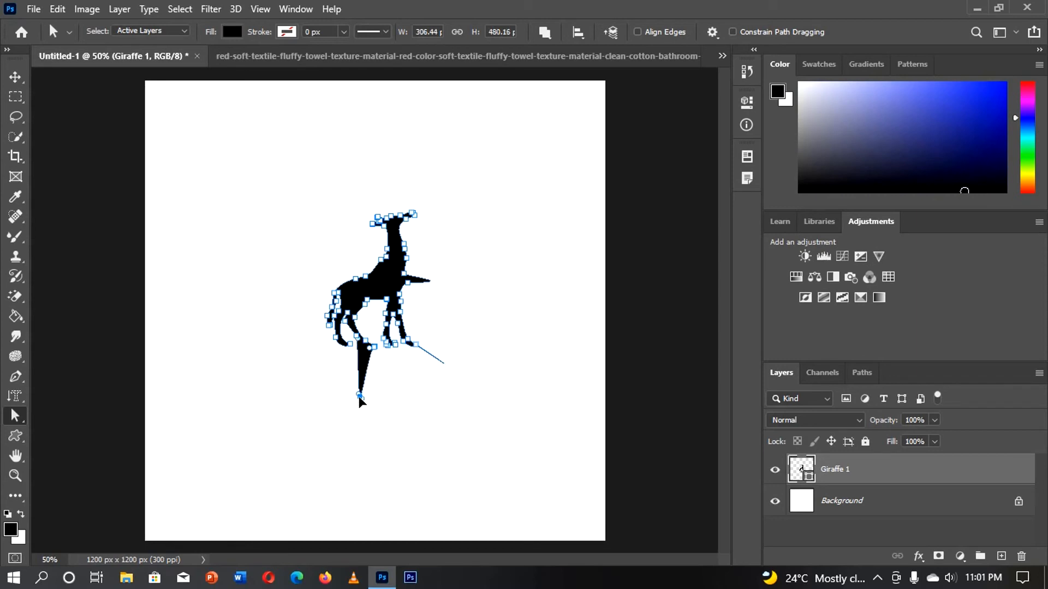
drag(379, 218, 350, 179)
Undo the giraffe's point edits and the giraffe itself until the canvas is blank.
key(ctrl+z)
key(ctrl+z)
key(ctrl+z)
key(ctrl+z)
key(ctrl+z)
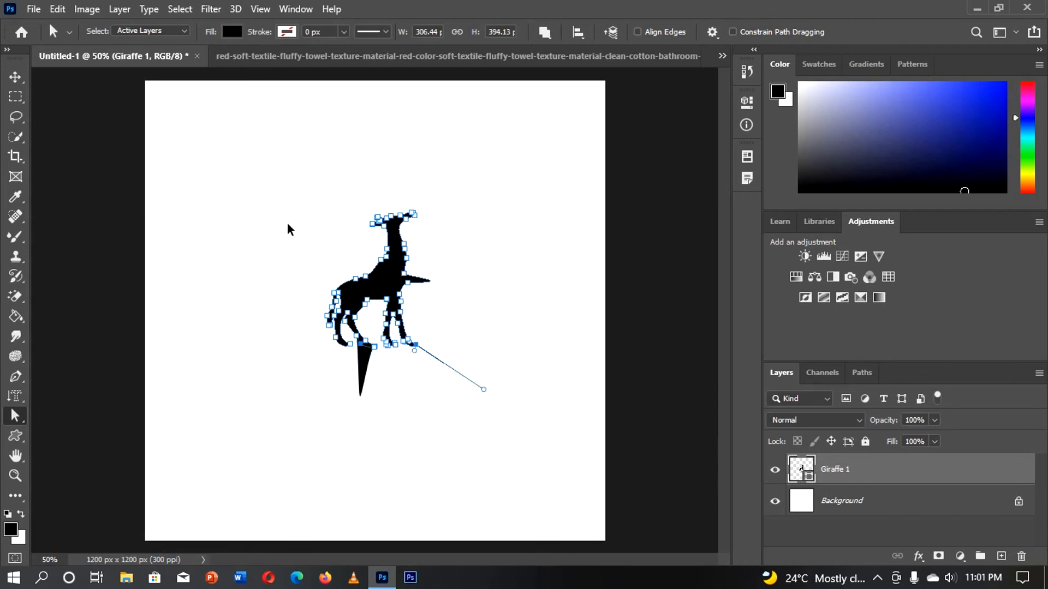
key(ctrl+z)
key(ctrl+z)
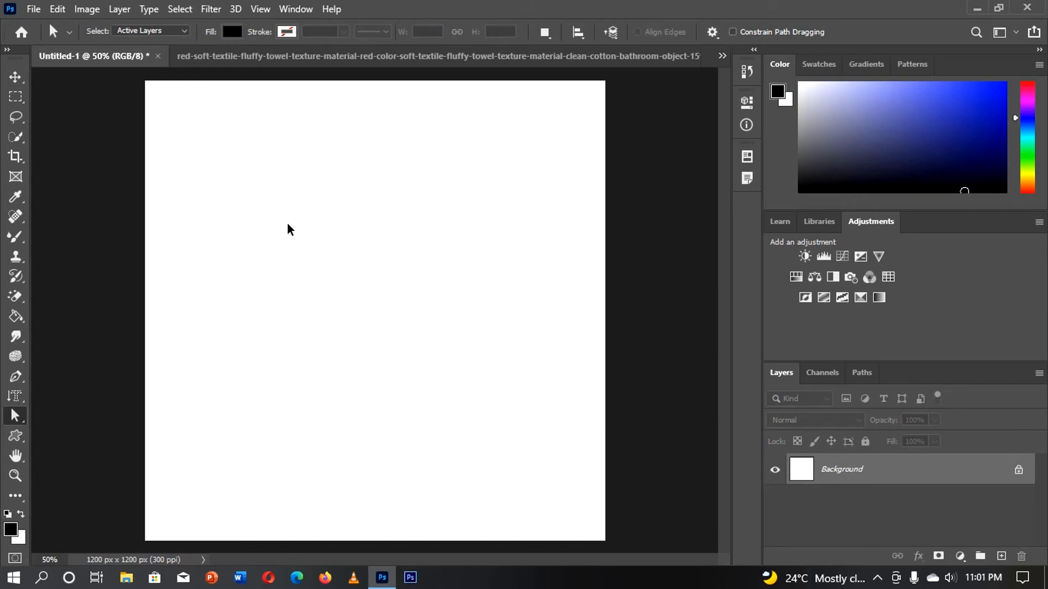
Activate the Hand tool, zoom the canvas to 100%, pan across it, and zoom back out to 50%.
click(11, 440)
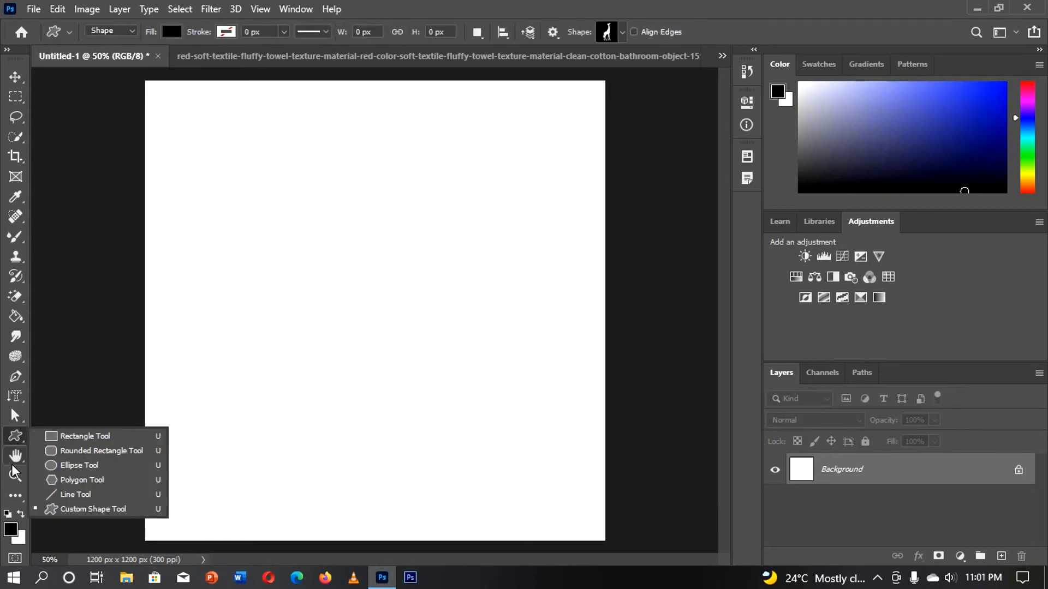
click(15, 457)
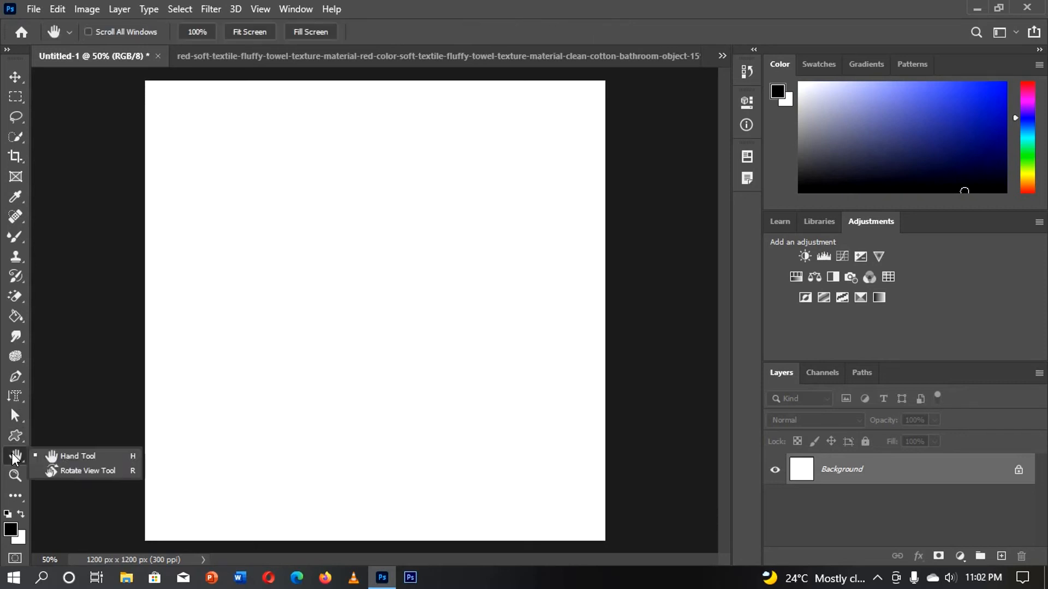
click(62, 456)
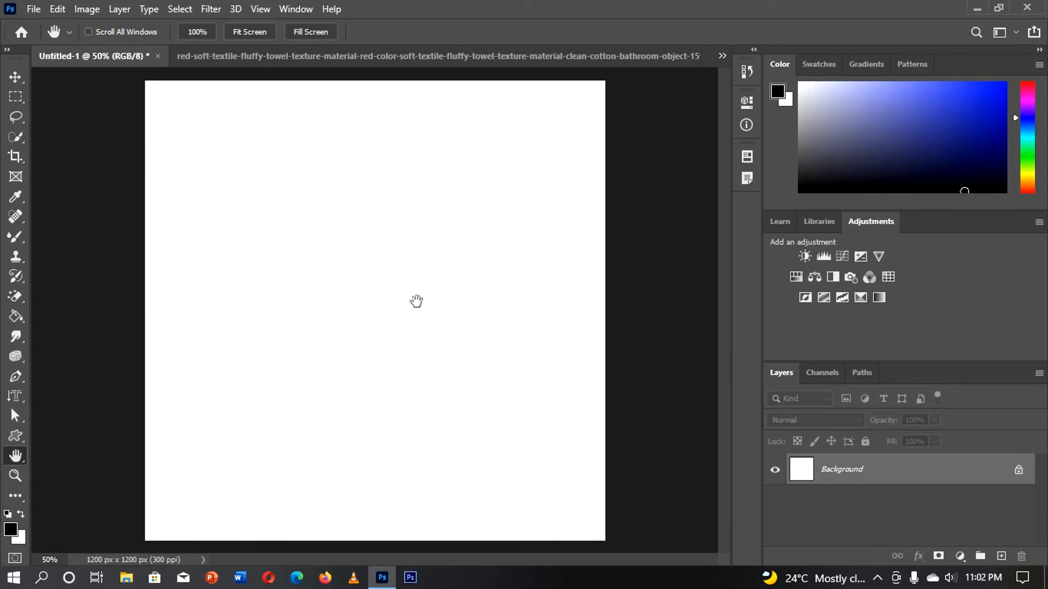
key(ctrl+plus)
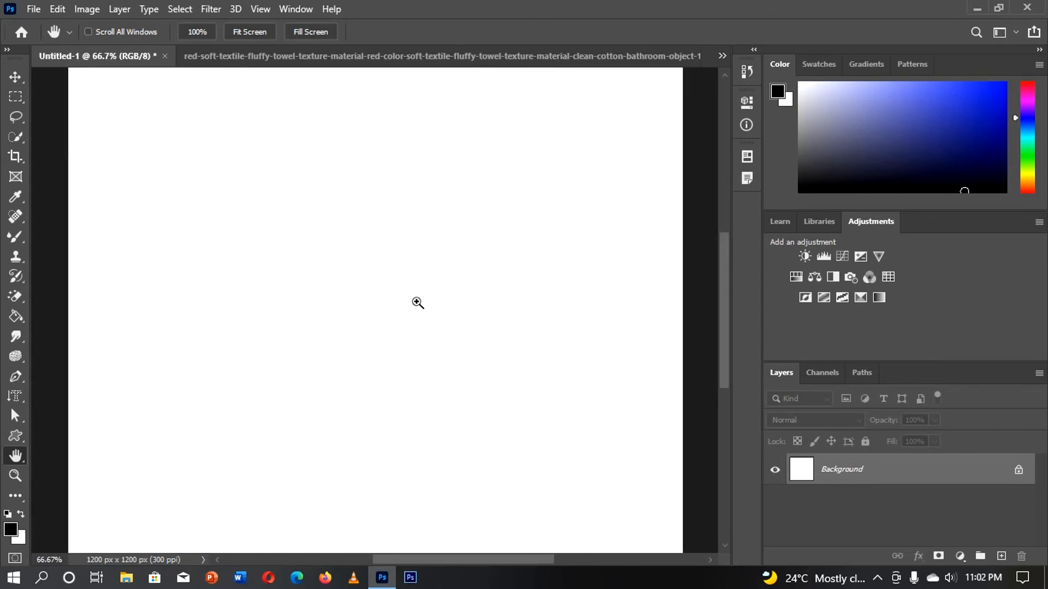
key(ctrl+plus)
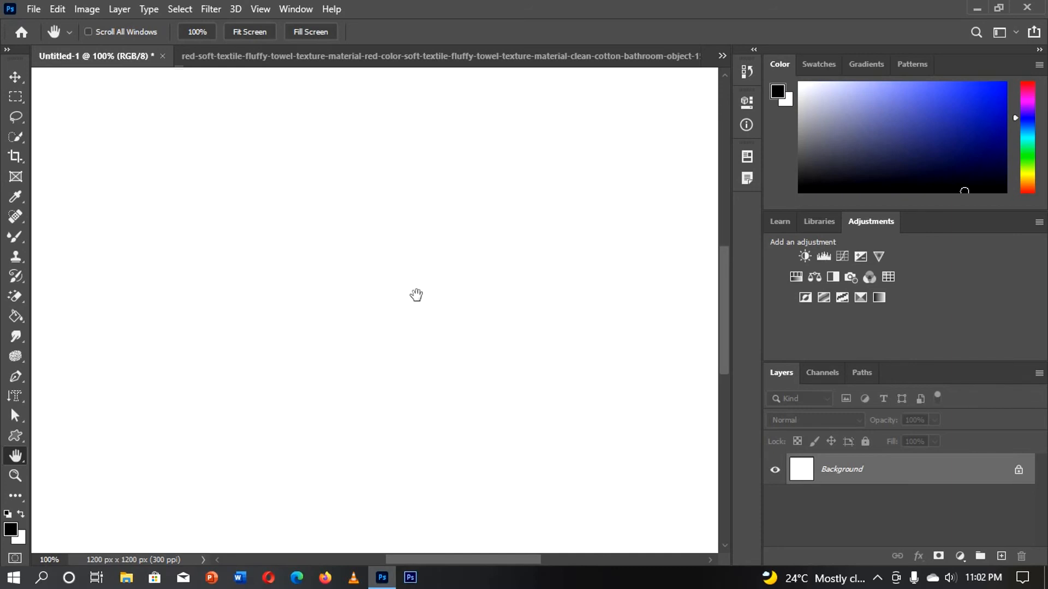
drag(299, 277, 198, 268)
drag(456, 285, 337, 272)
key(ctrl+minus)
key(ctrl+minus)
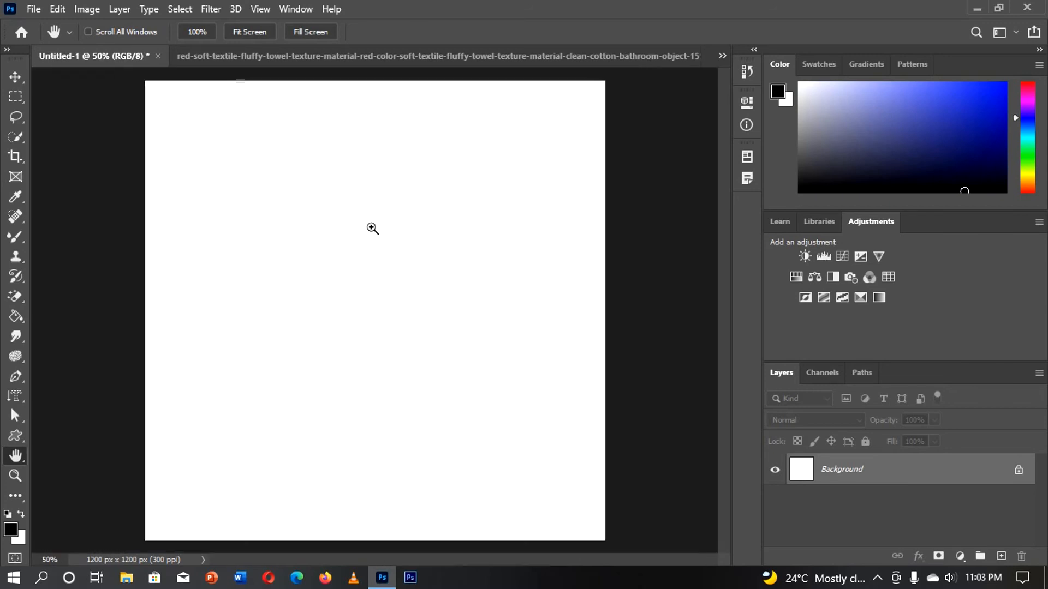
Rotate the canvas view freely to about 43° with the Rotate View tool, and reset the view.
click(15, 457)
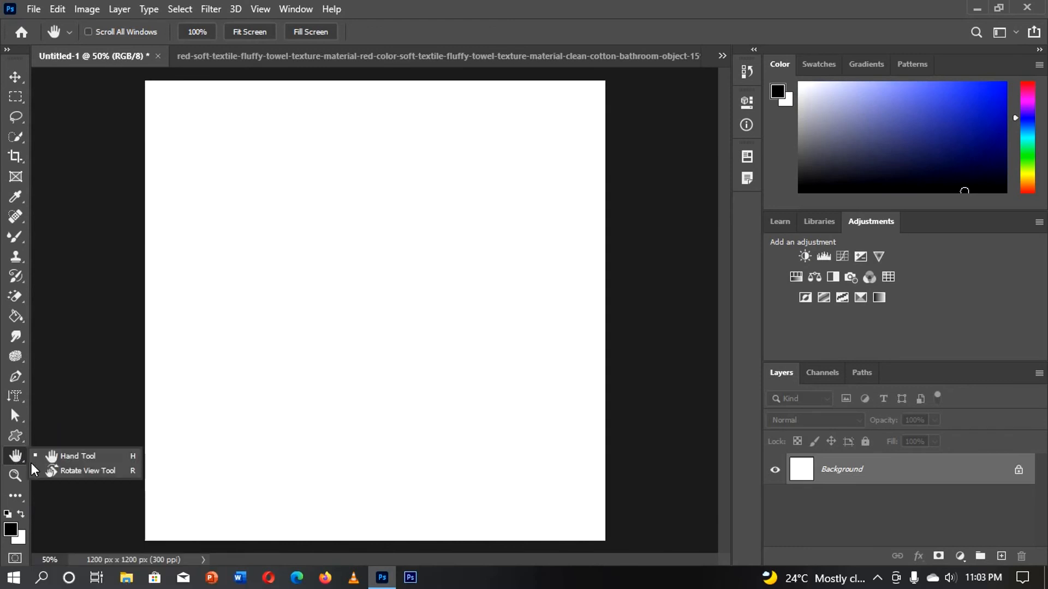
click(61, 471)
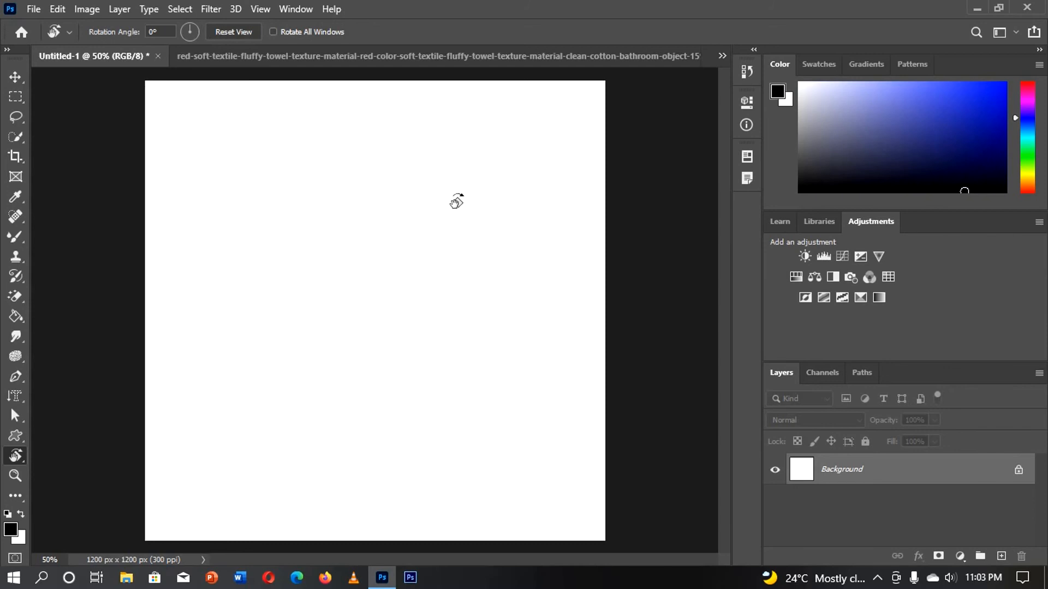
drag(456, 202, 503, 290)
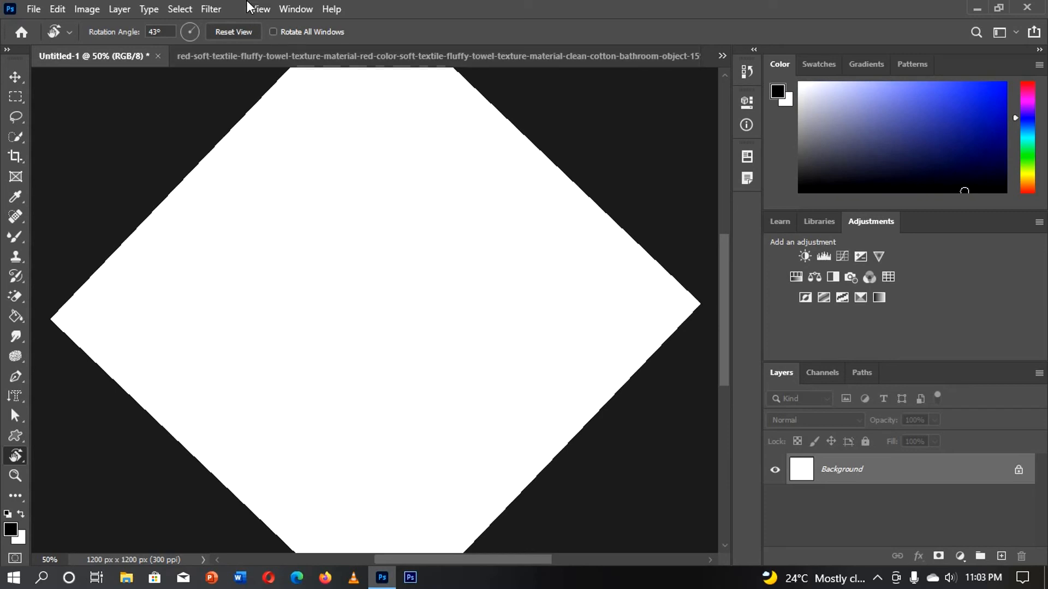
click(240, 32)
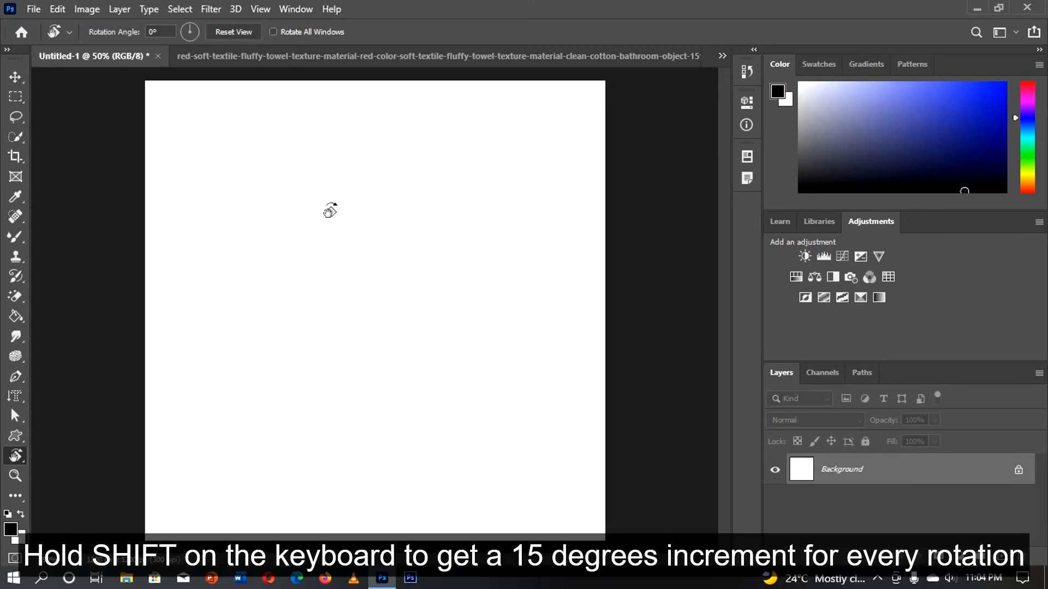
Rotate the canvas view in 15° increments up to 30°, and reset the view.
mouse_move(335, 211)
mouse_down()
mouse_move(355, 230)
mouse_move(210, 94)
mouse_move(322, 203)
mouse_up()
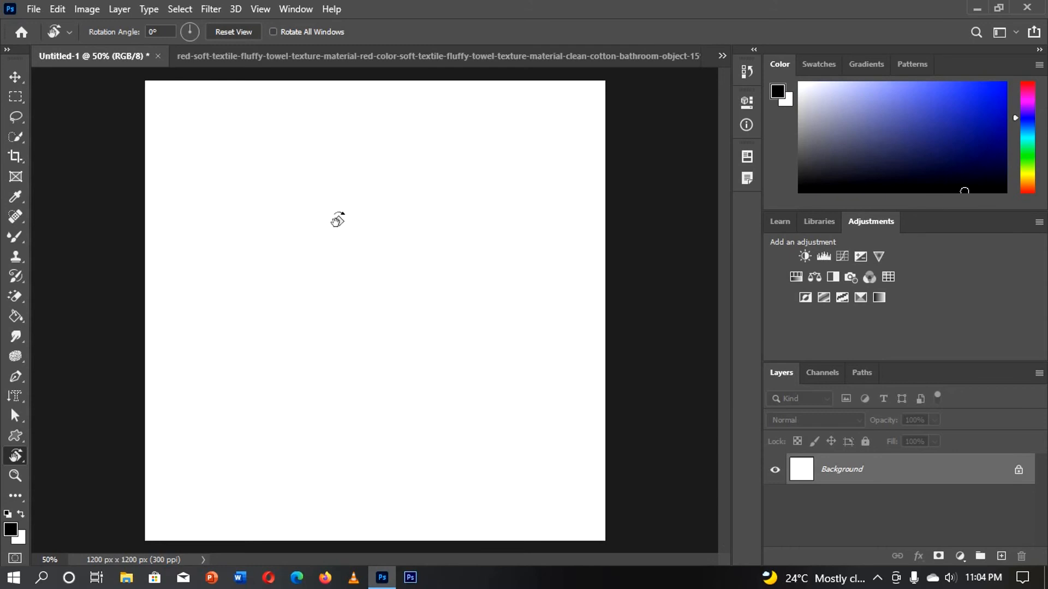
drag(339, 221, 350, 234)
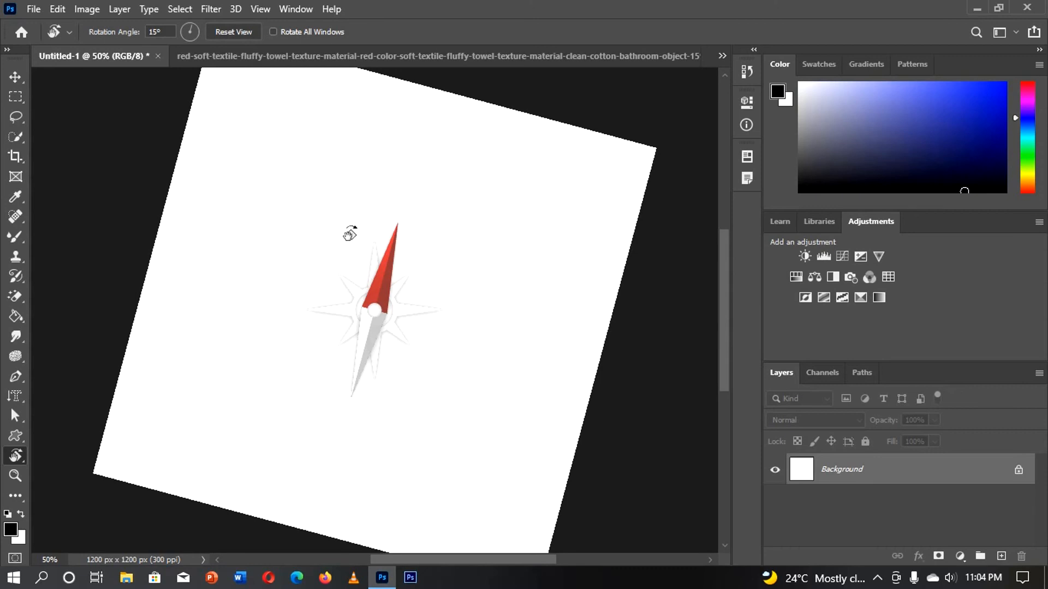
drag(365, 243, 377, 264)
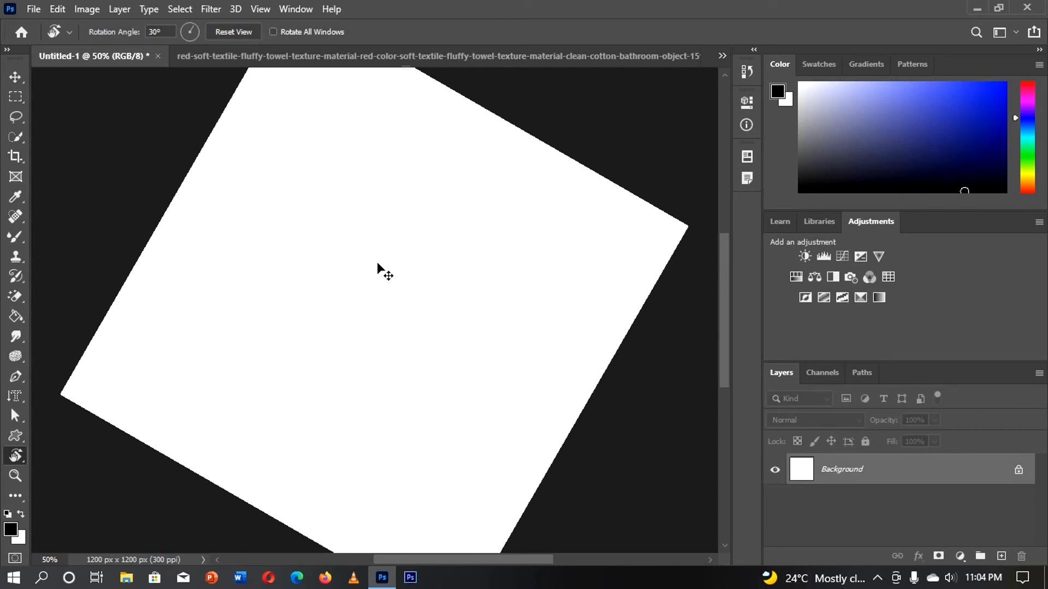
click(229, 32)
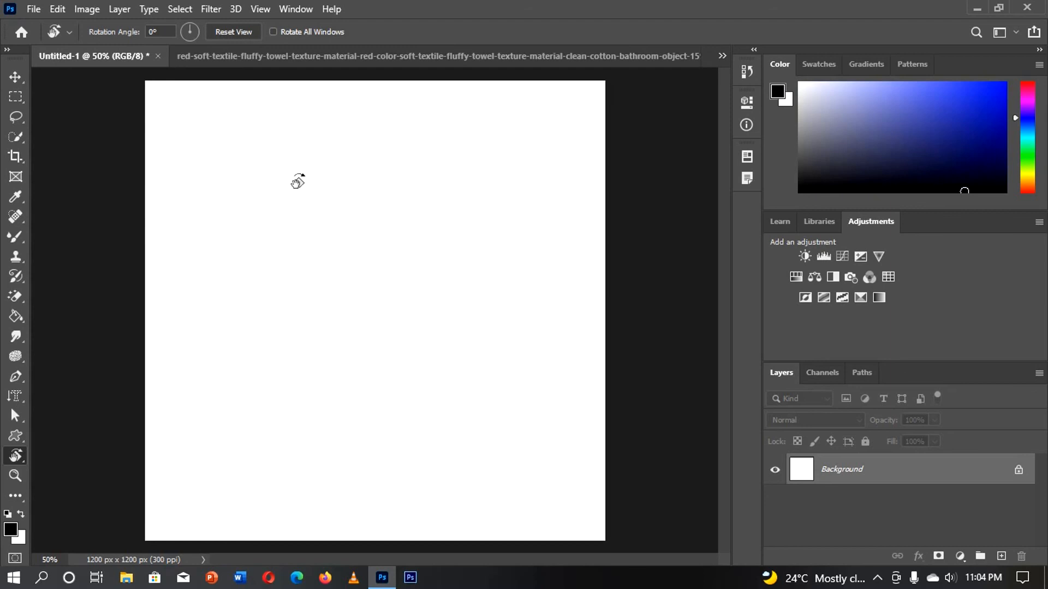
Activate the Zoom tool and zoom in on the canvas in increments up to 300%.
click(15, 476)
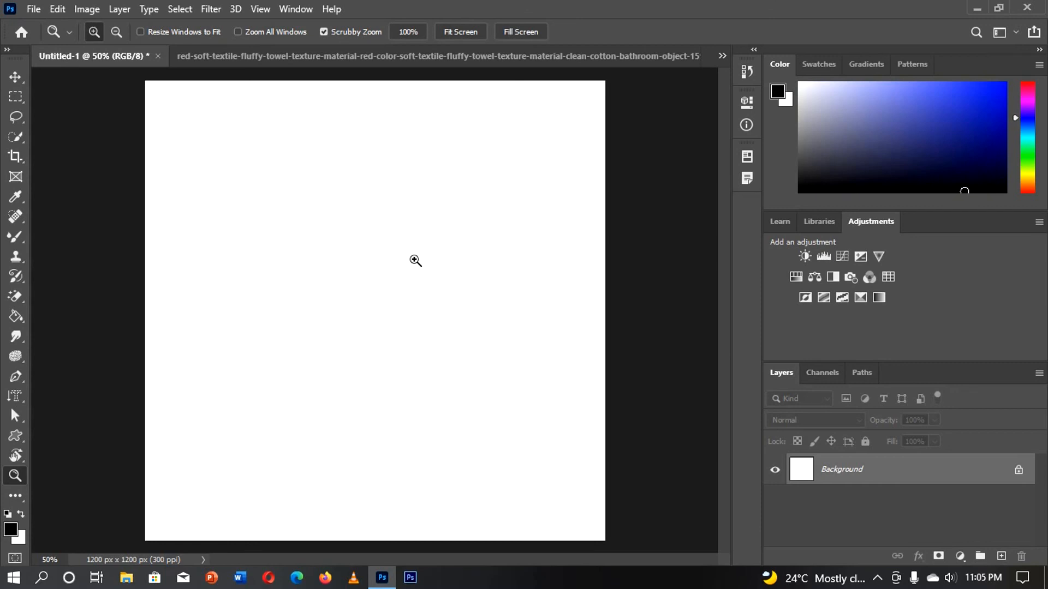
click(416, 261)
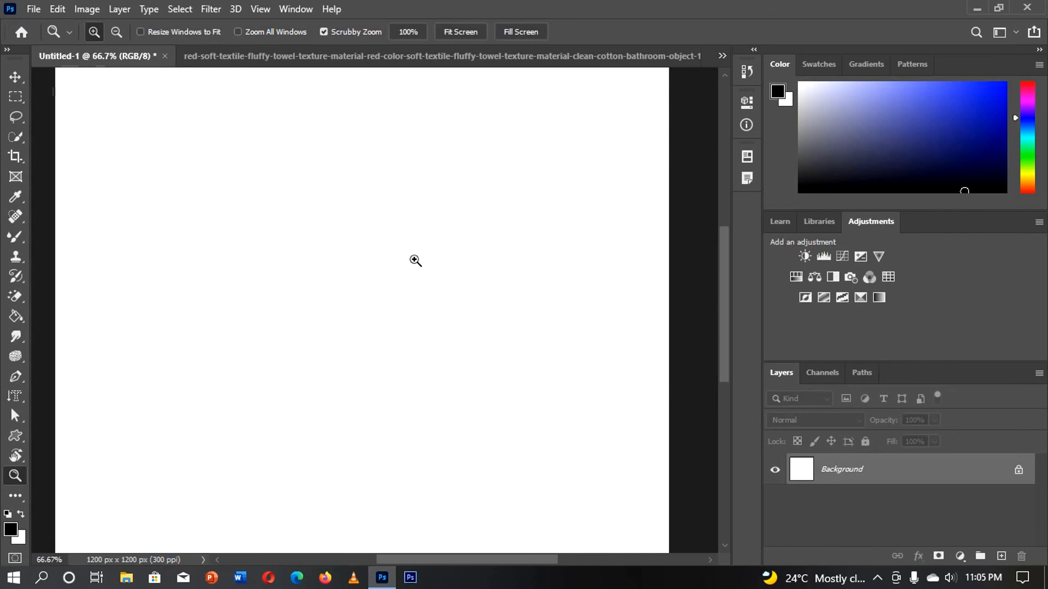
click(416, 261)
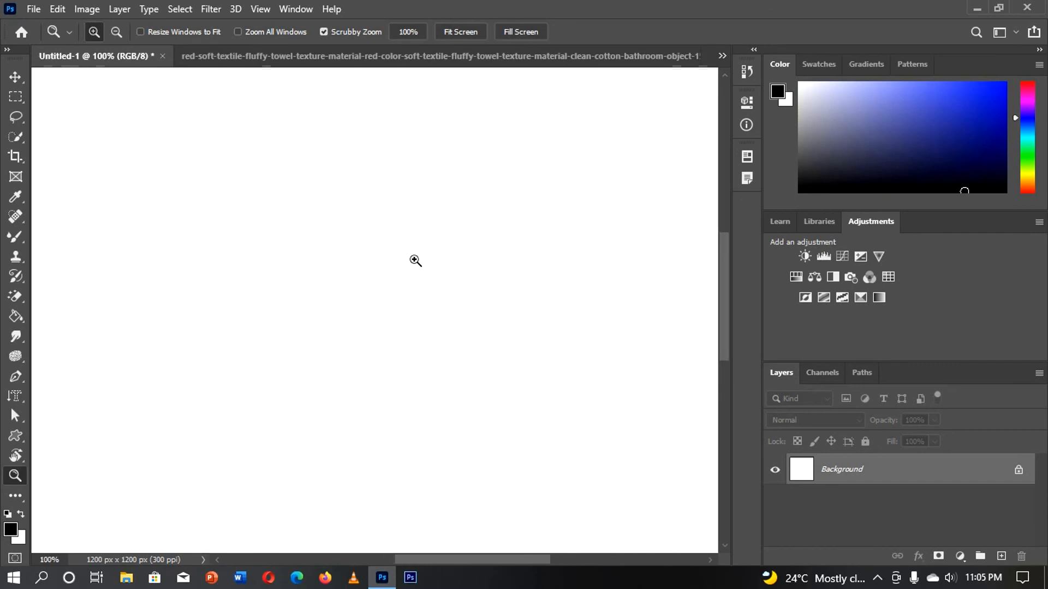
click(415, 260)
click(416, 261)
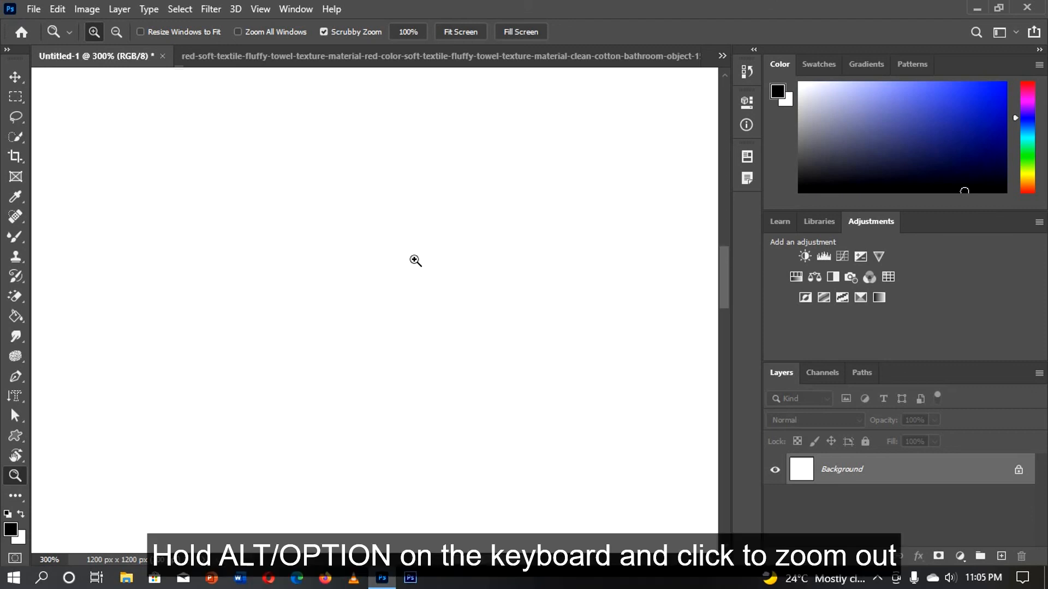
Temporarily reverse the Zoom tool and zoom the canvas back out in increments to 50%.
key(alt)
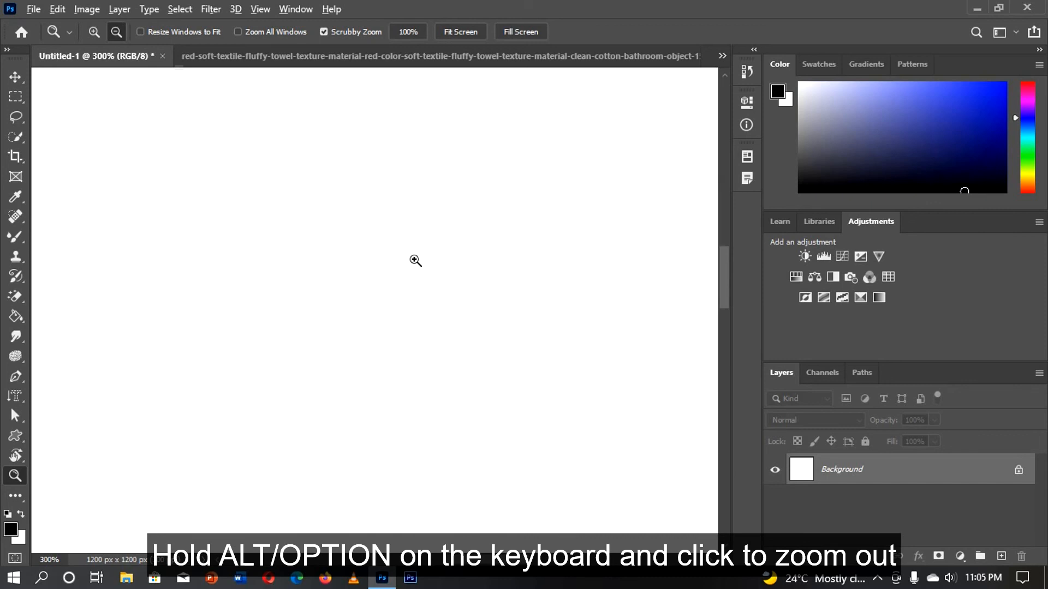
alt+click(416, 261)
alt+click(416, 261)
alt+click(416, 260)
alt+click(415, 261)
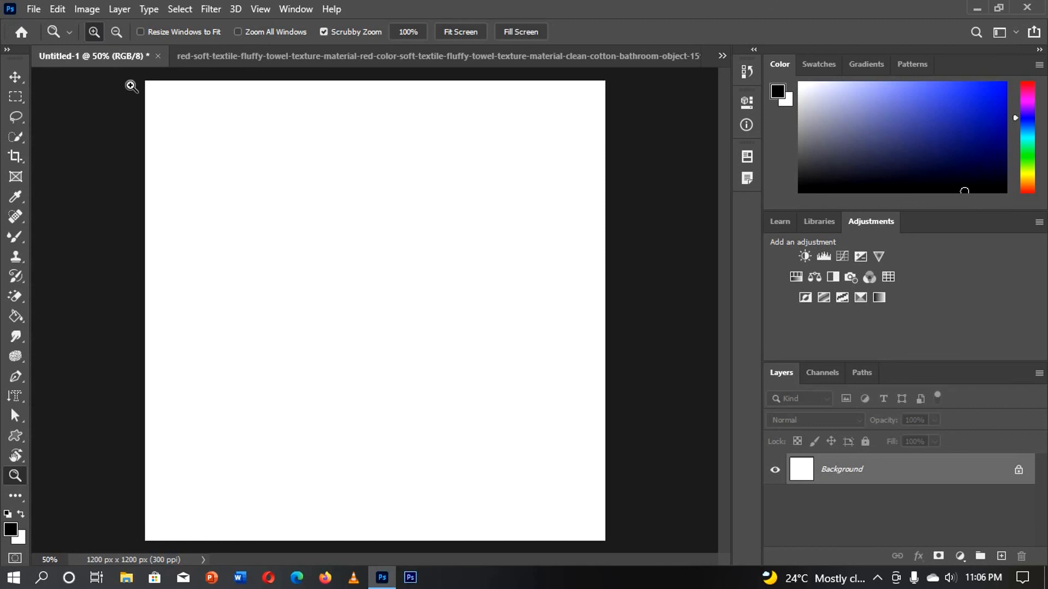
Zoom in to 66.67%, switch the Zoom tool to zoom-out mode, and return the canvas to 50%.
click(297, 176)
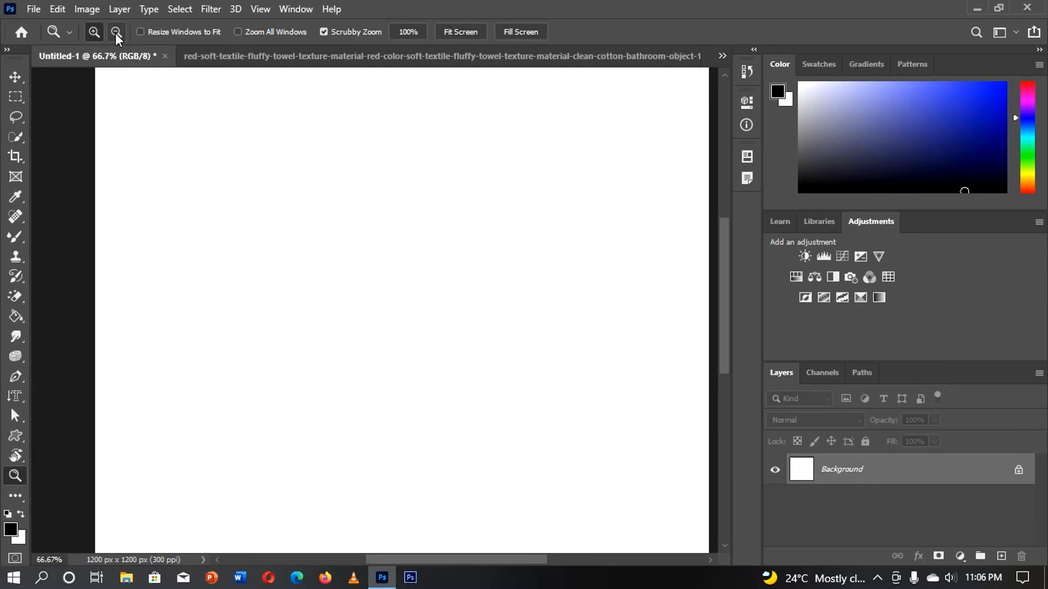
click(376, 259)
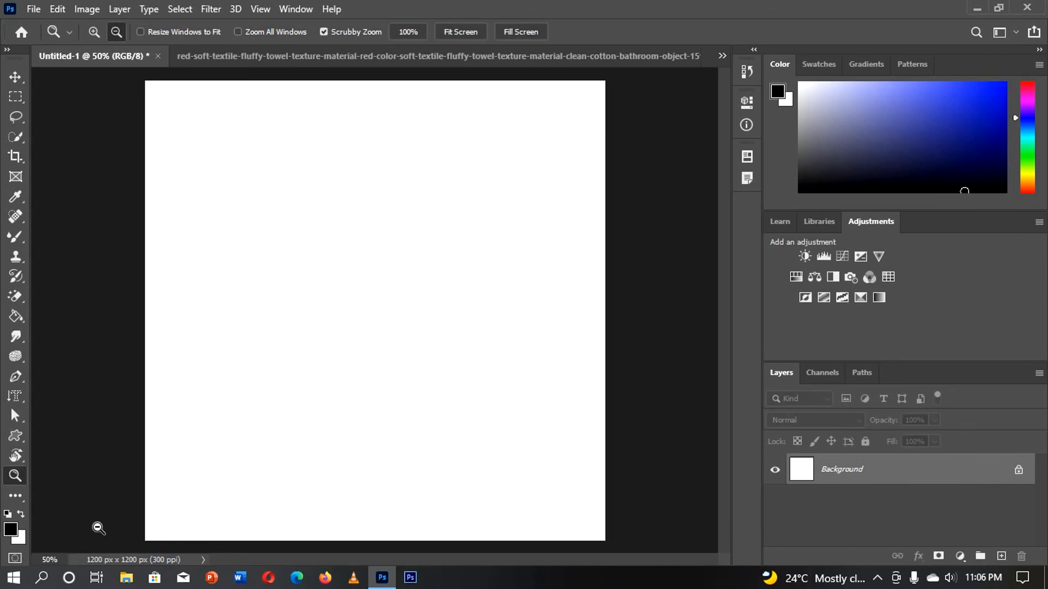
Set the foreground color to dark blue 010892 in the Color Picker.
click(14, 534)
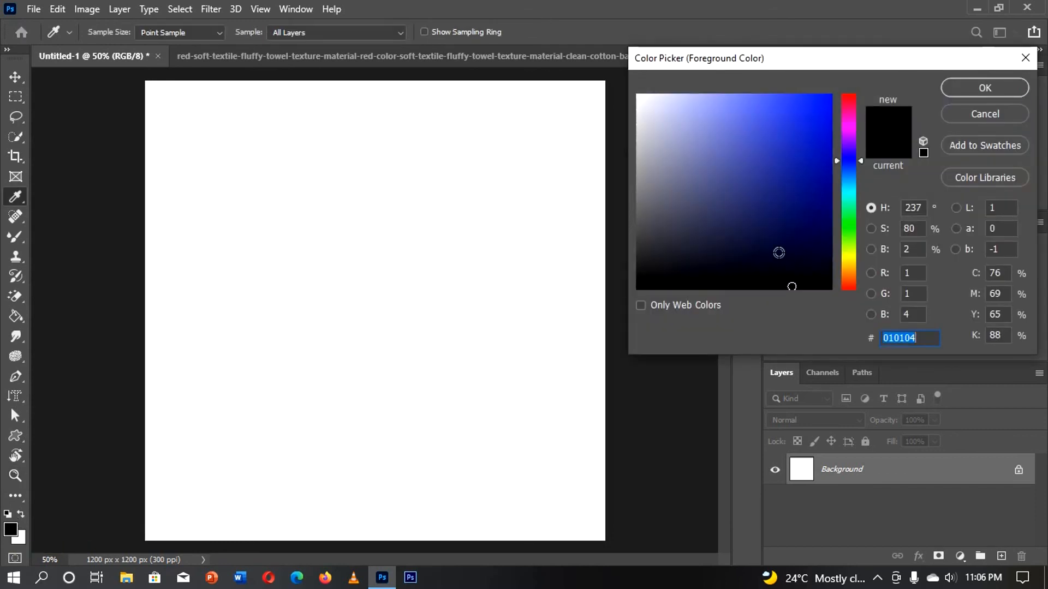
click(832, 178)
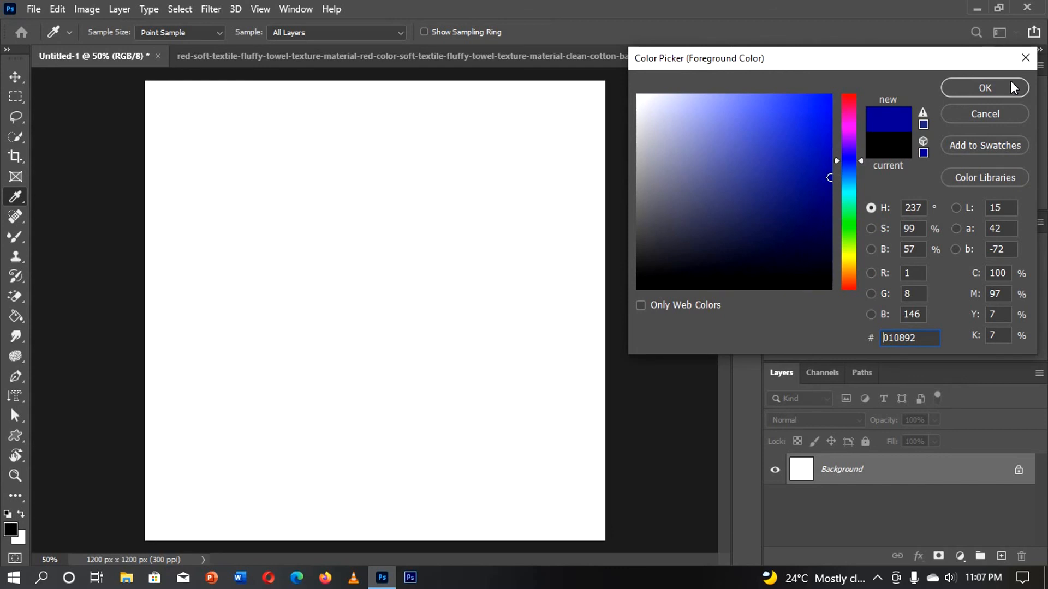
click(985, 88)
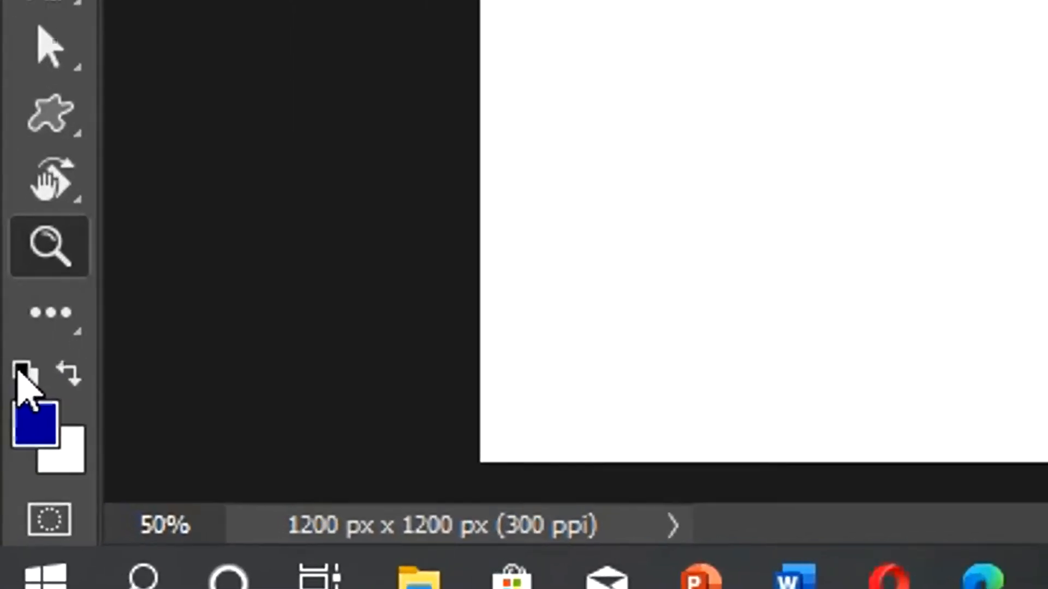
Restore the default black foreground and white background colors, and swap the two colors back and forth once.
click(10, 459)
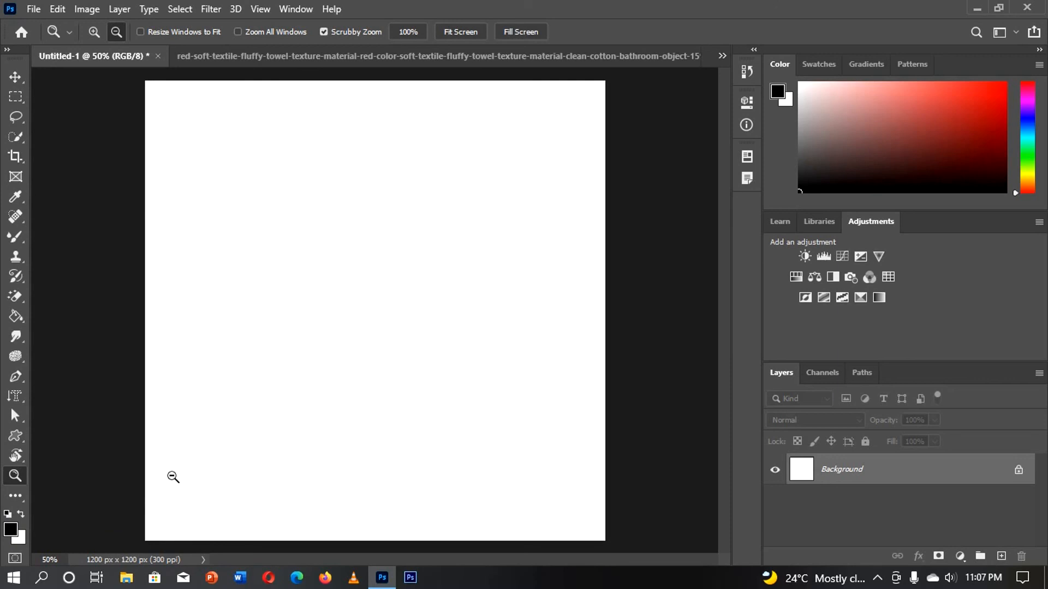
click(21, 513)
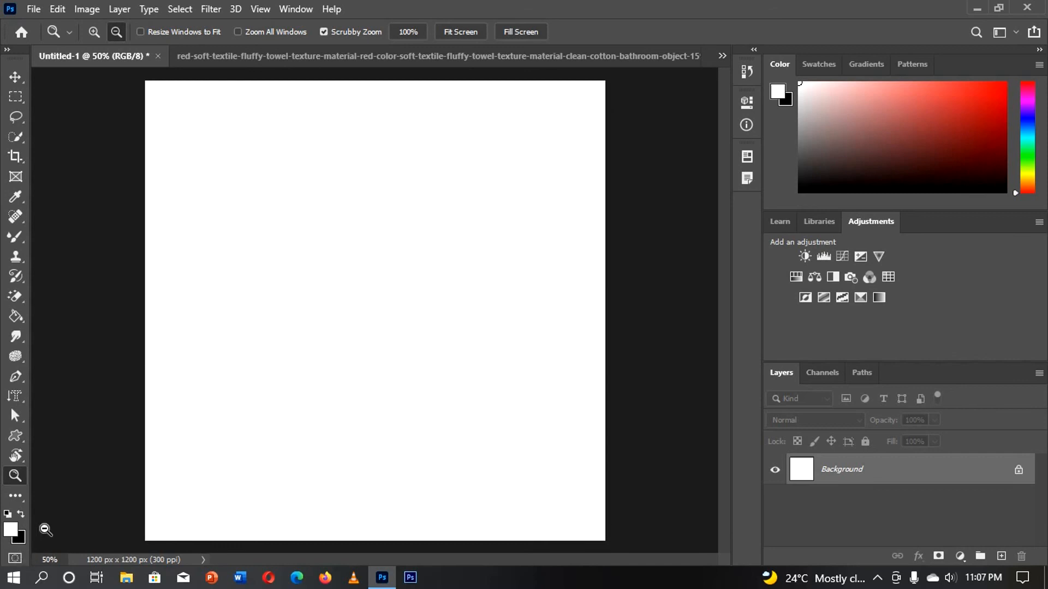
click(22, 512)
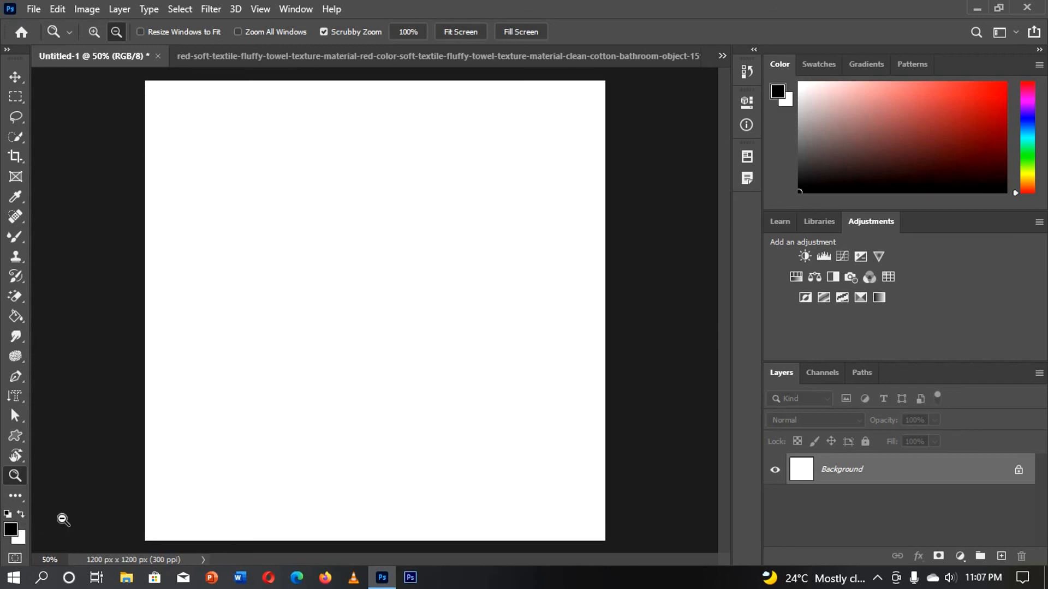